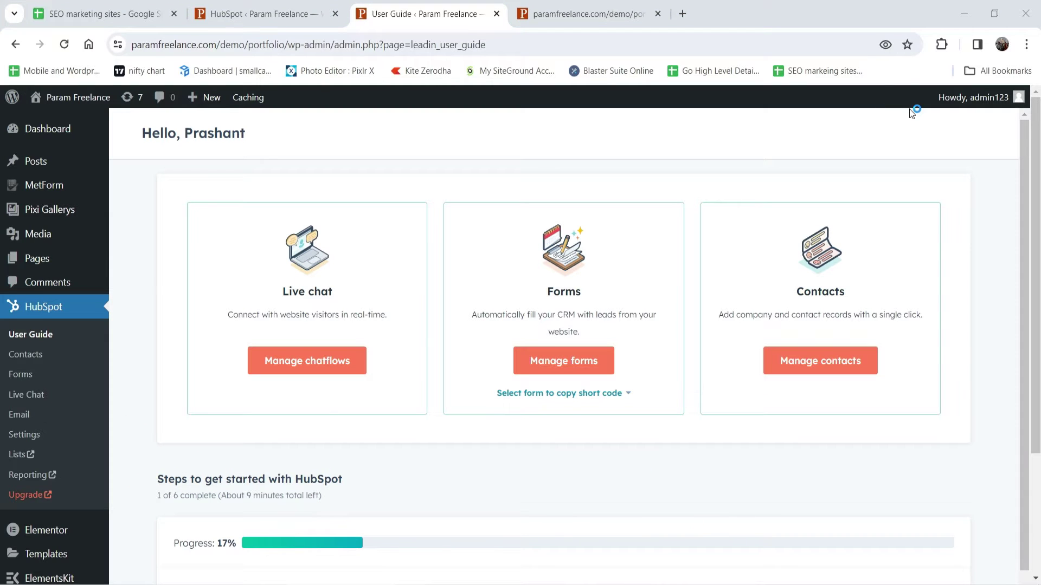
# - Switch to the live sample page showing the filled-in form and the chat with 'hi' sent
pyautogui.click(593, 14)
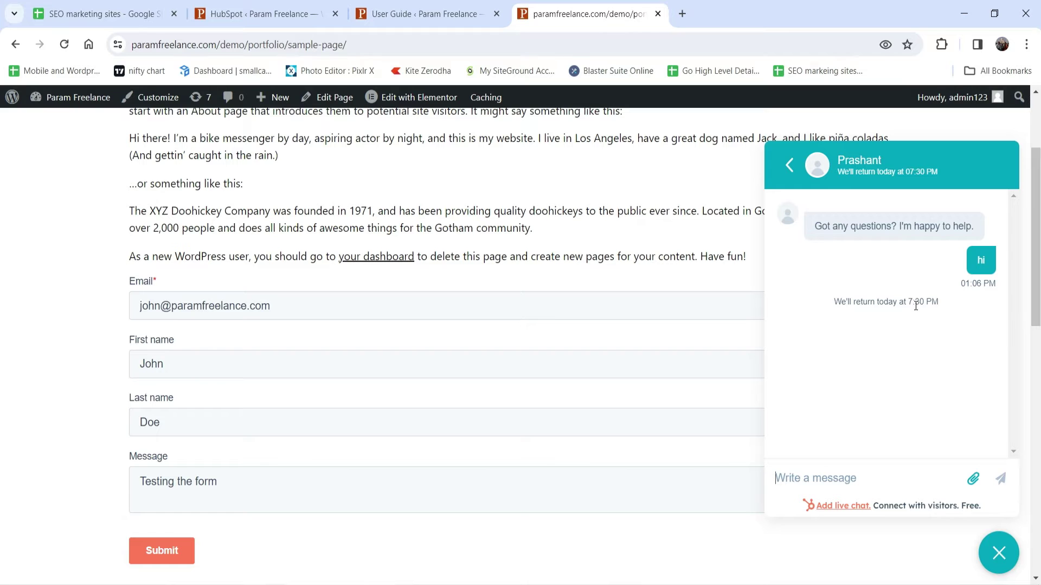
# - Bring up the HubSpot contacts list in the WordPress site admin tab
pyautogui.click(392, 23)
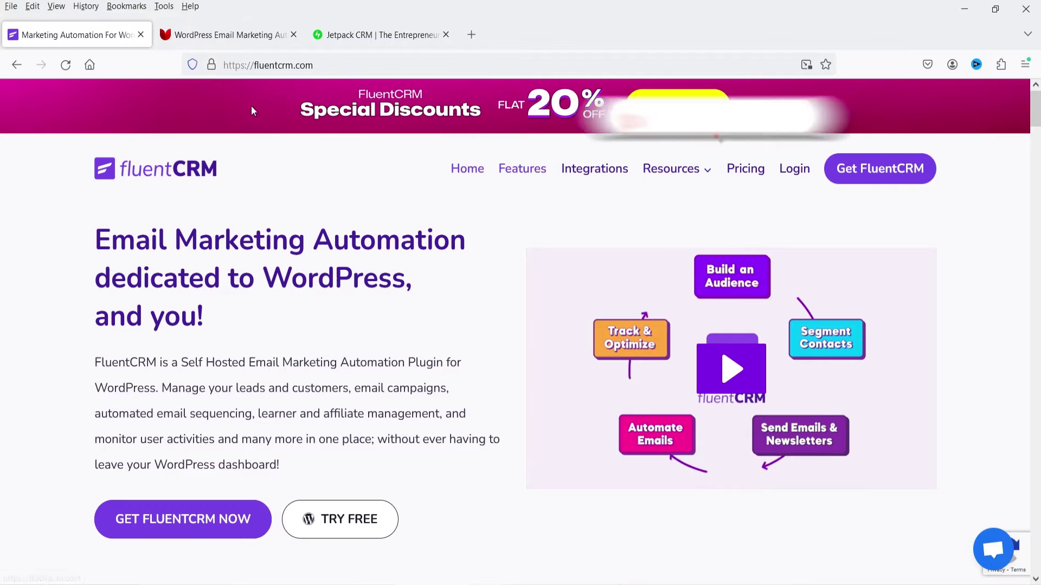
pyautogui.click(222, 36)
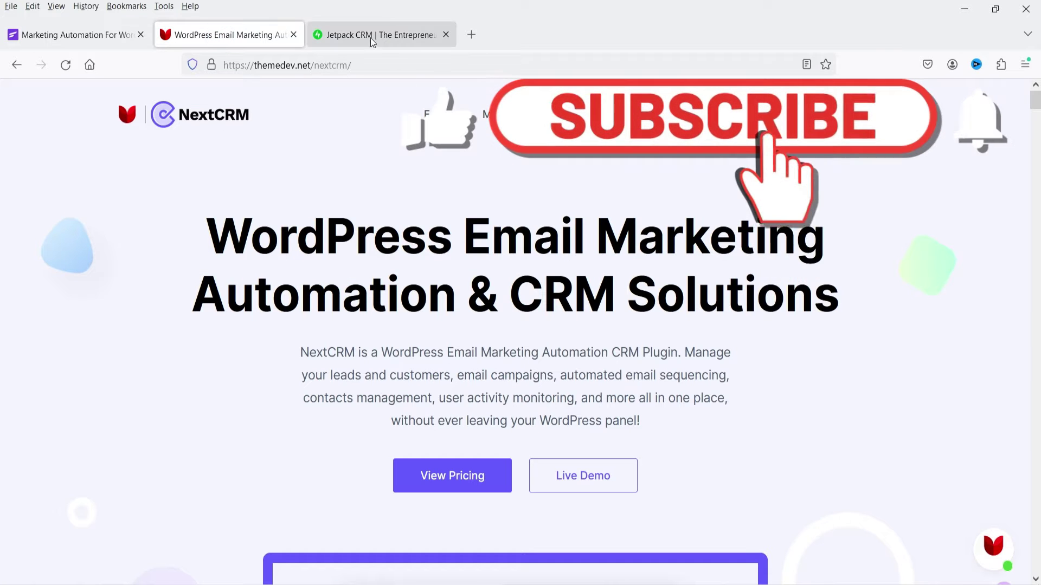
pyautogui.click(369, 34)
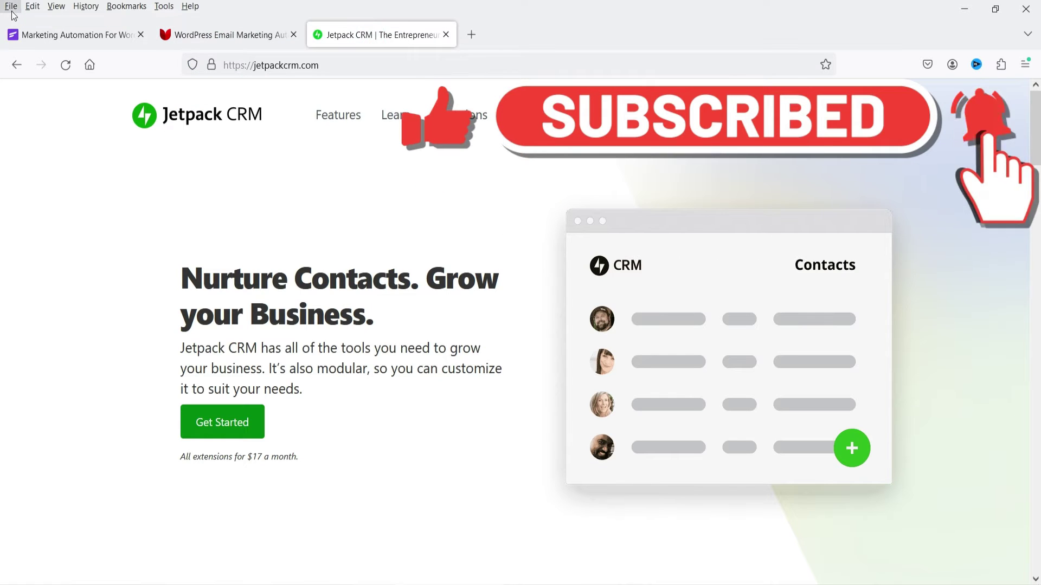
pyautogui.click(53, 37)
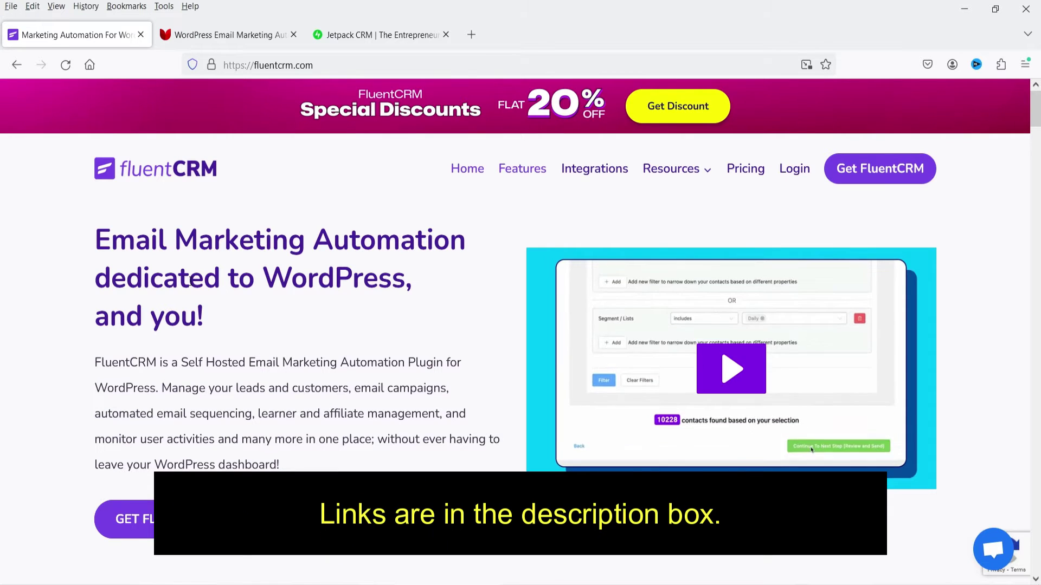
pyautogui.click(200, 34)
pyautogui.click(394, 35)
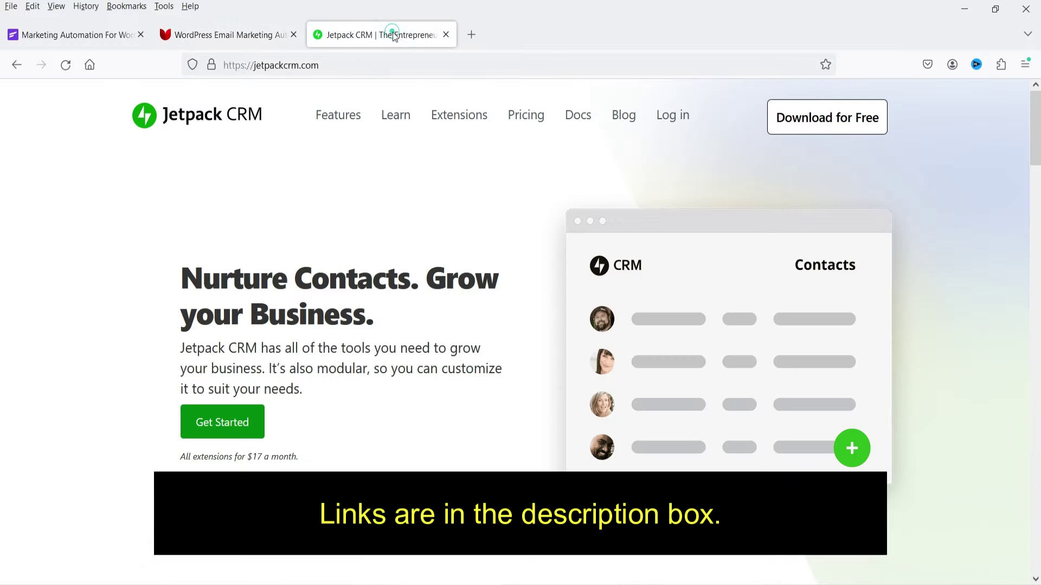
pyautogui.click(108, 34)
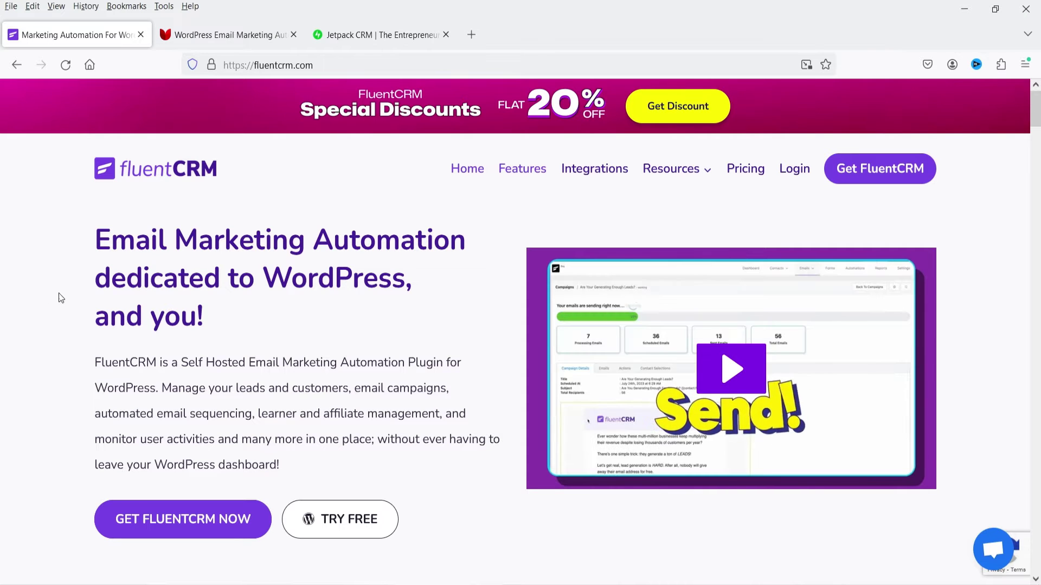
pyautogui.click(213, 35)
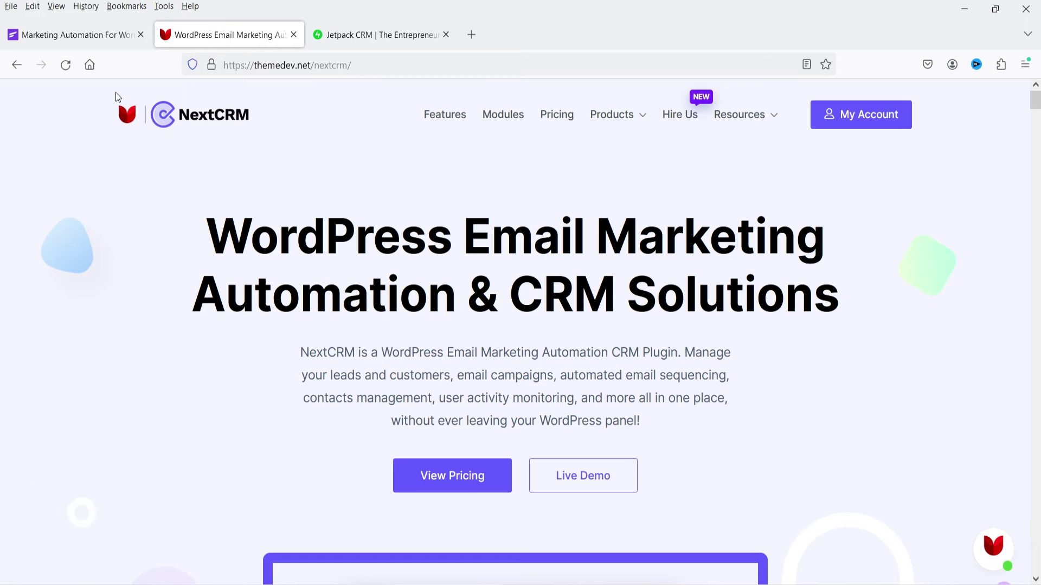
pyautogui.click(76, 35)
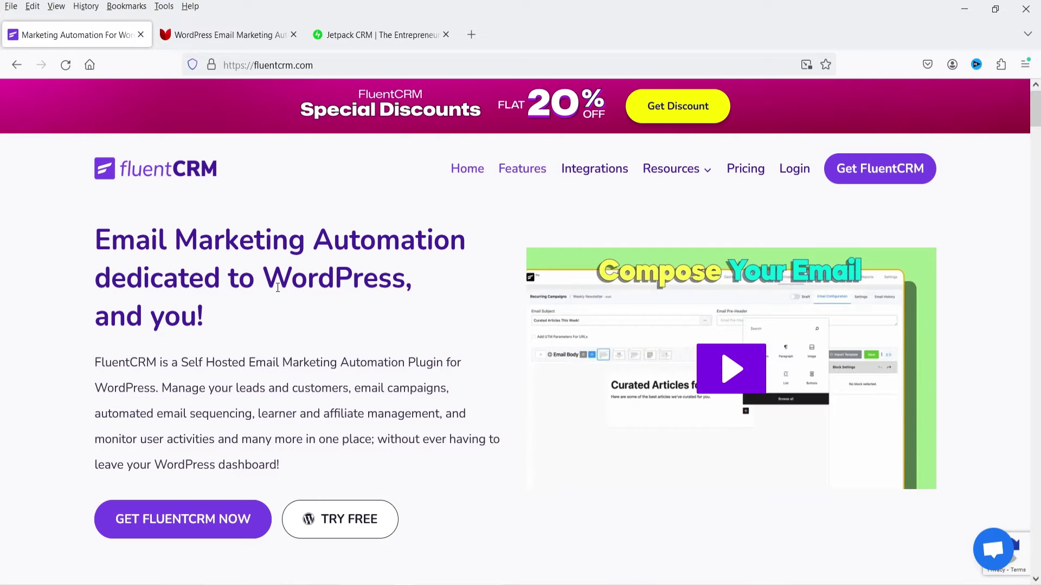
pyautogui.click(338, 39)
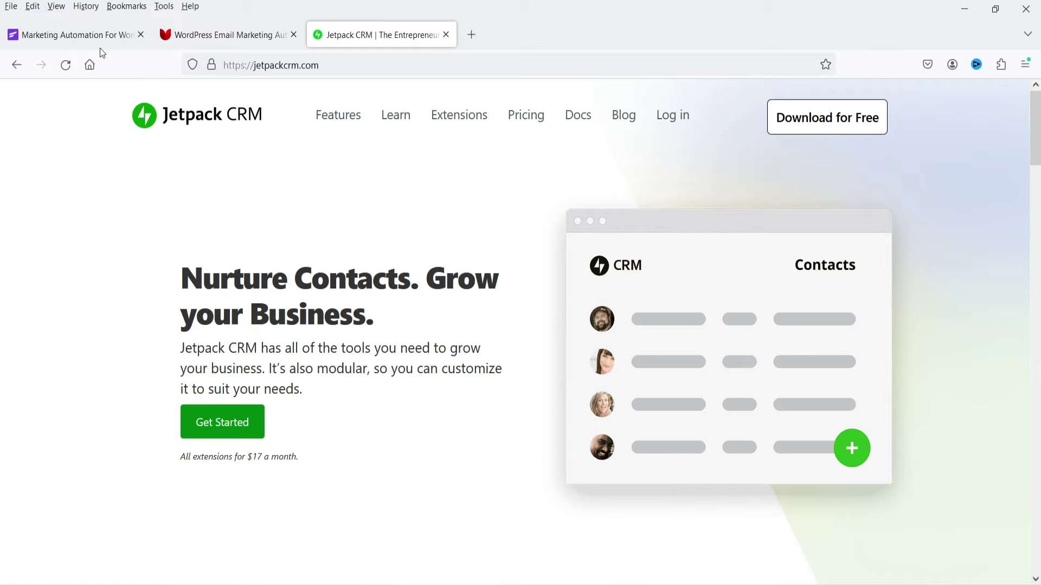
pyautogui.click(81, 35)
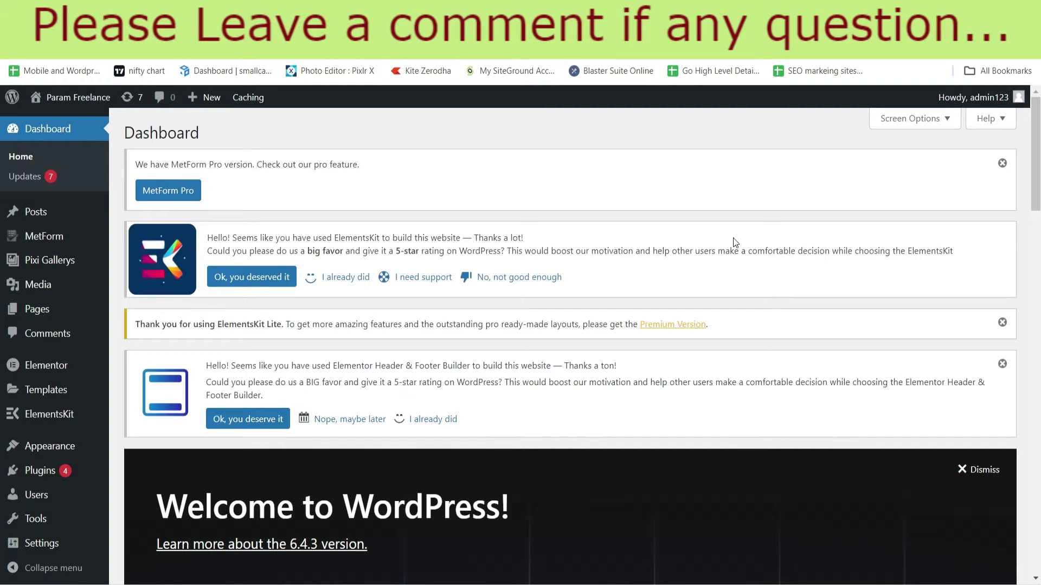
# - Search the plugin directory for 'hubs', then install and activate the HubSpot CRM plugin
pyautogui.moveTo(63, 472)
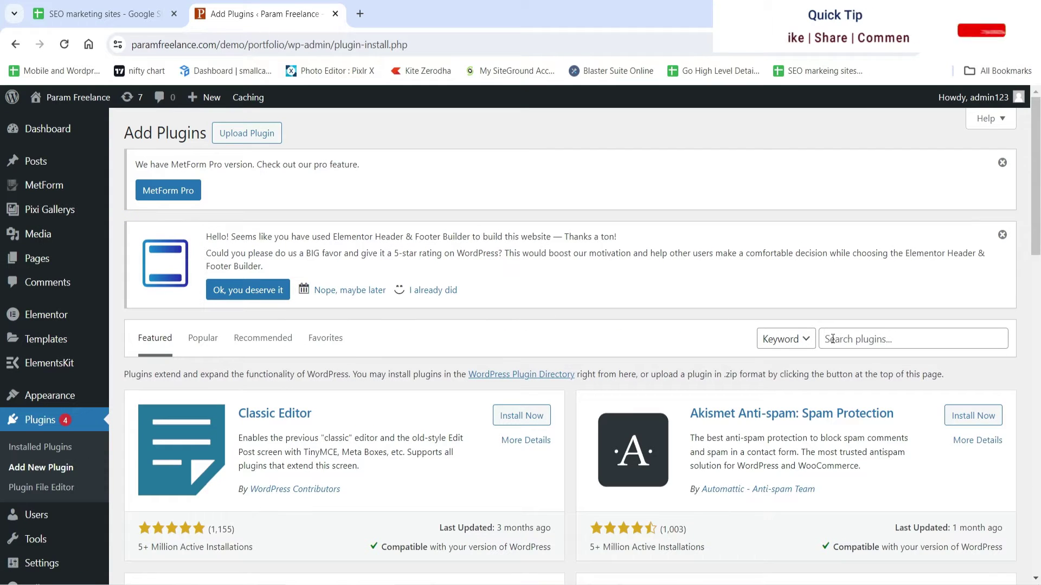
pyautogui.click(832, 339)
pyautogui.write('hub')
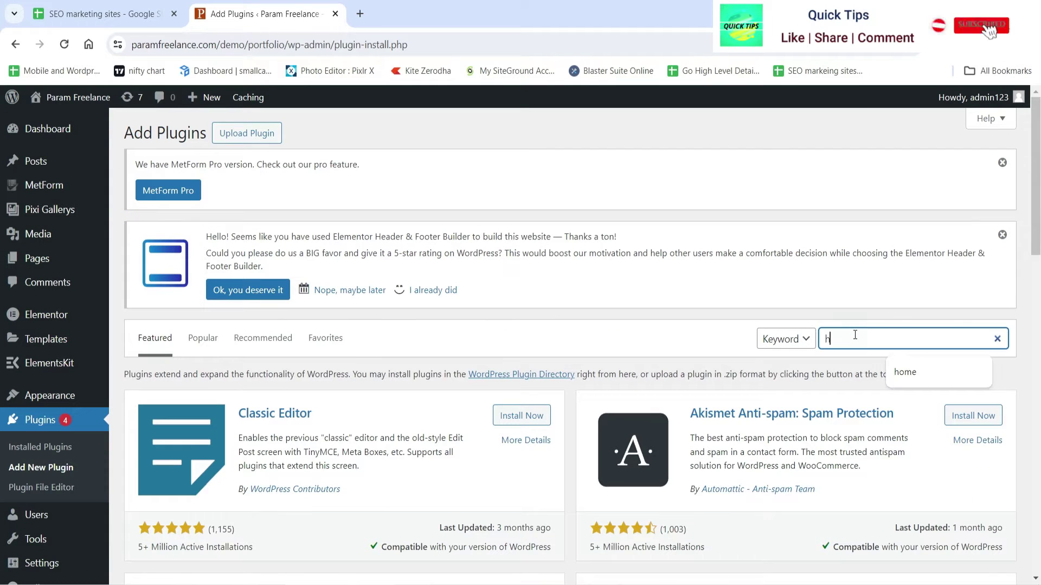
pyautogui.write('spot crm')
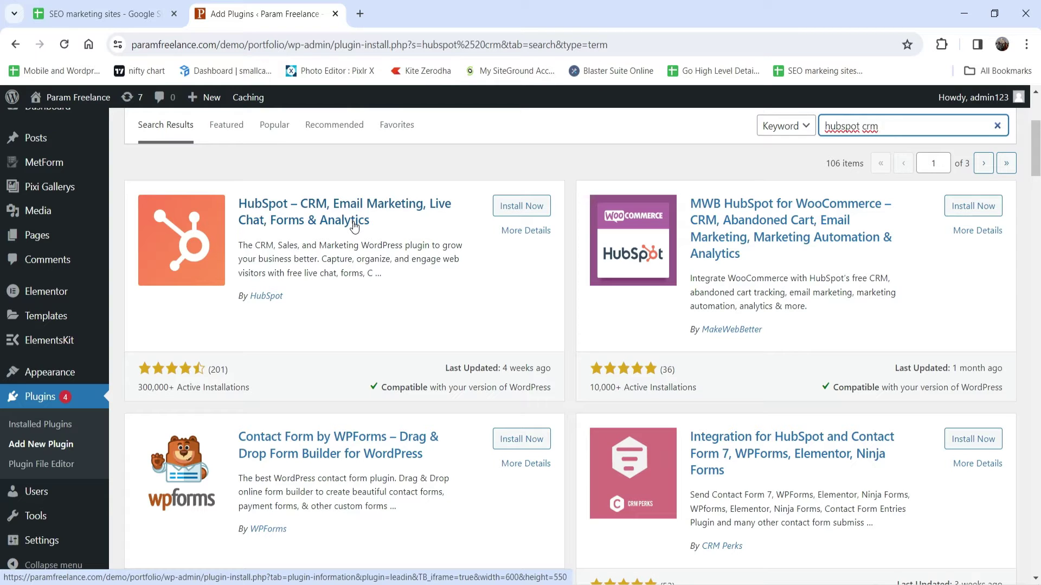
pyautogui.click(520, 206)
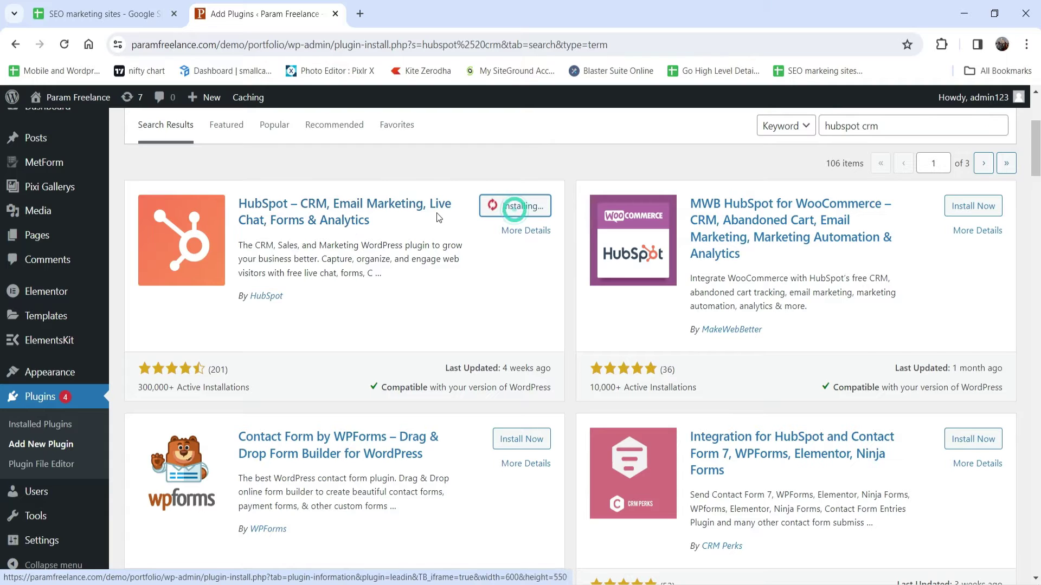
pyautogui.click(527, 206)
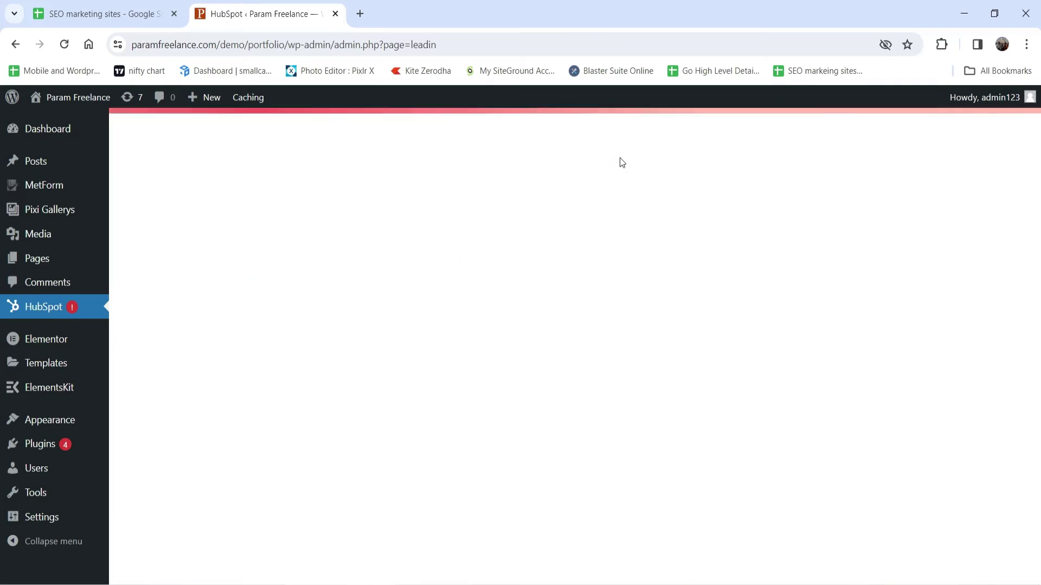
# - Dismiss the cookie notice, replace the email with the site's support address, and request verification
pyautogui.click(618, 174)
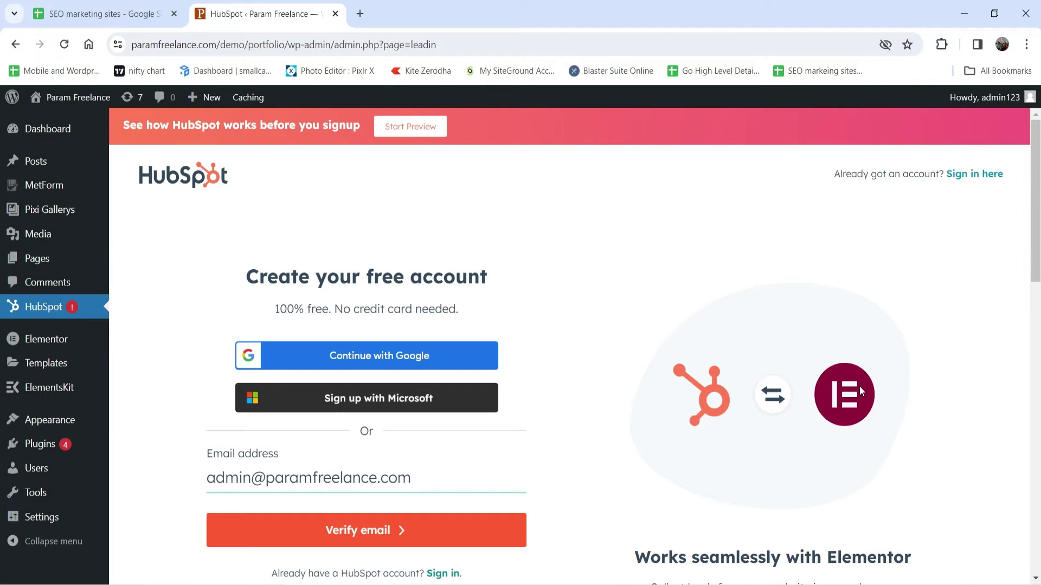
pyautogui.scroll(-1, 556, 399)
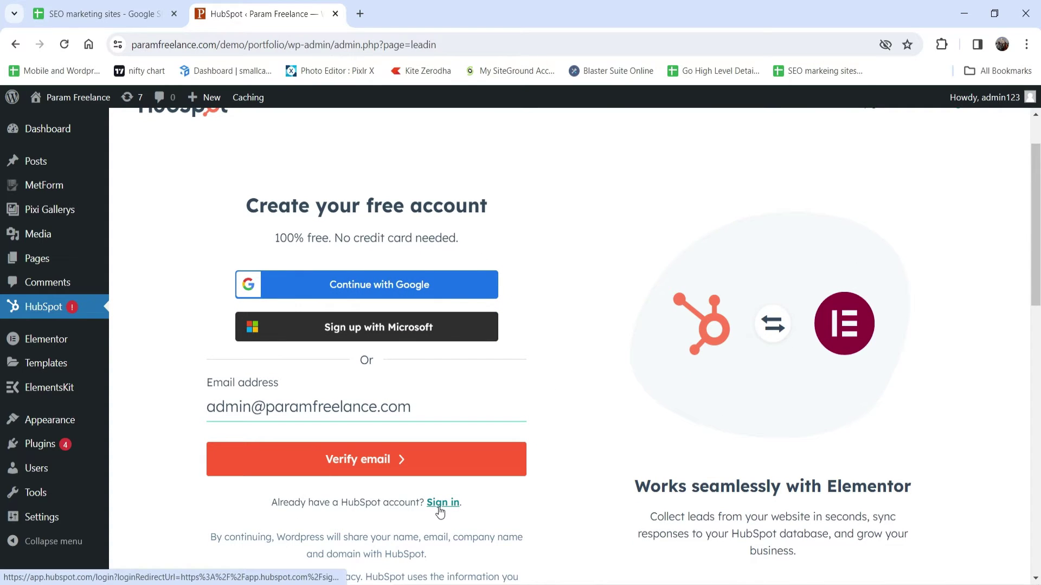
pyautogui.tripleClick(346, 410)
pyautogui.write('support@')
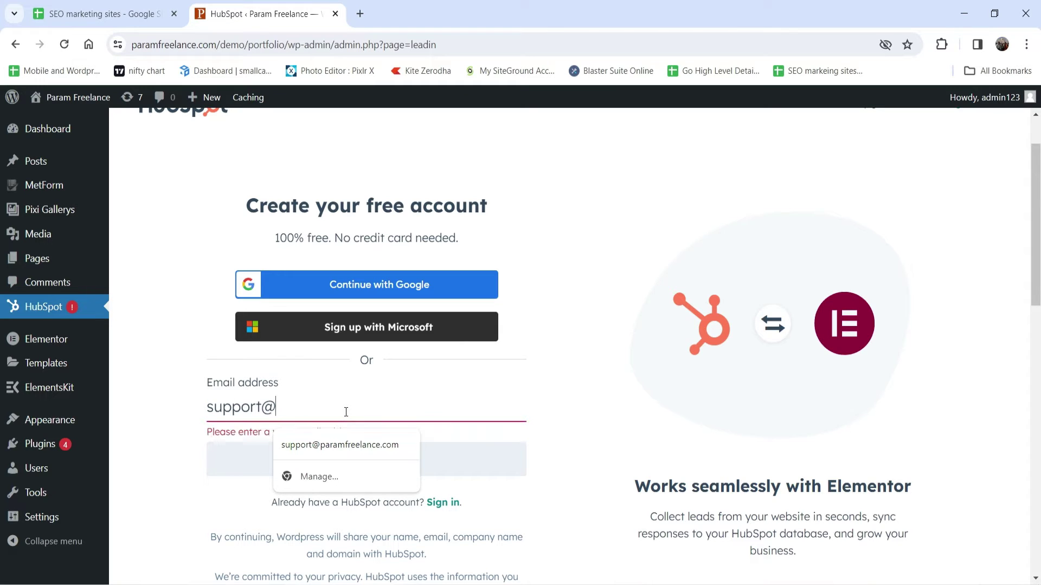
pyautogui.click(340, 445)
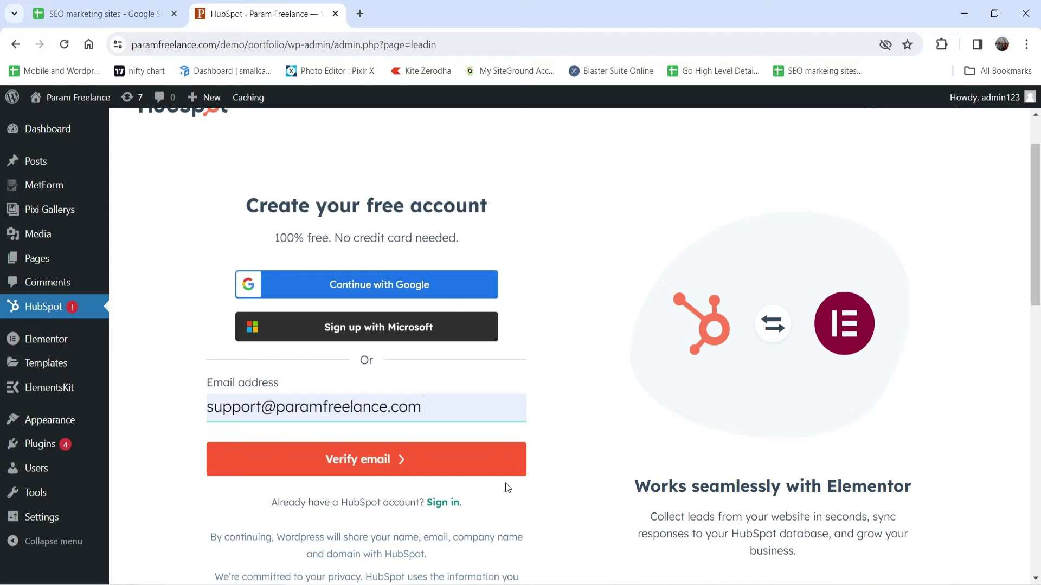
pyautogui.click(386, 460)
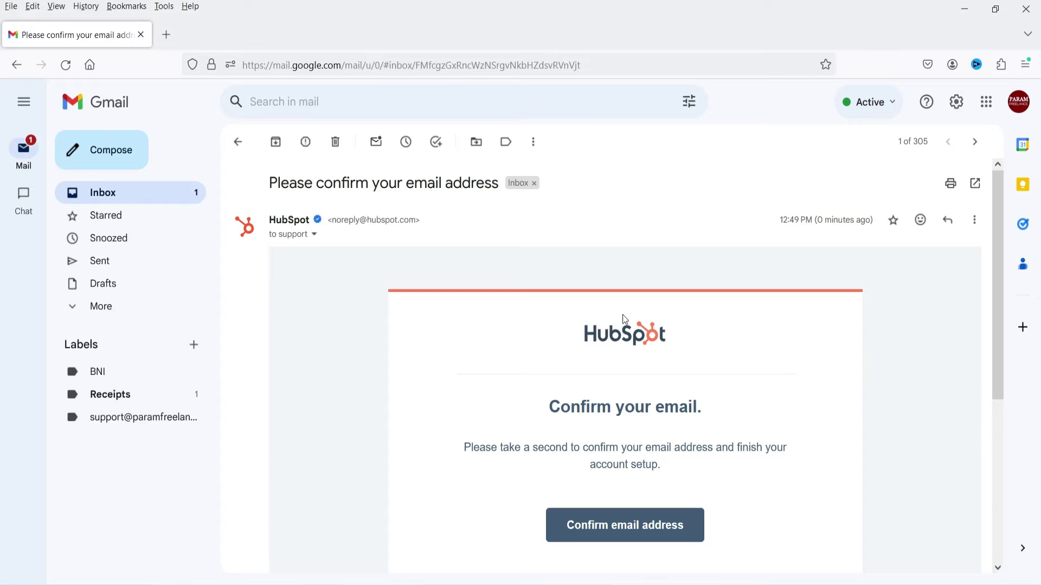
# - Copy the 'Confirm email address' link from Gmail and load it in a new browser tab
pyautogui.scroll(-3, 622, 318)
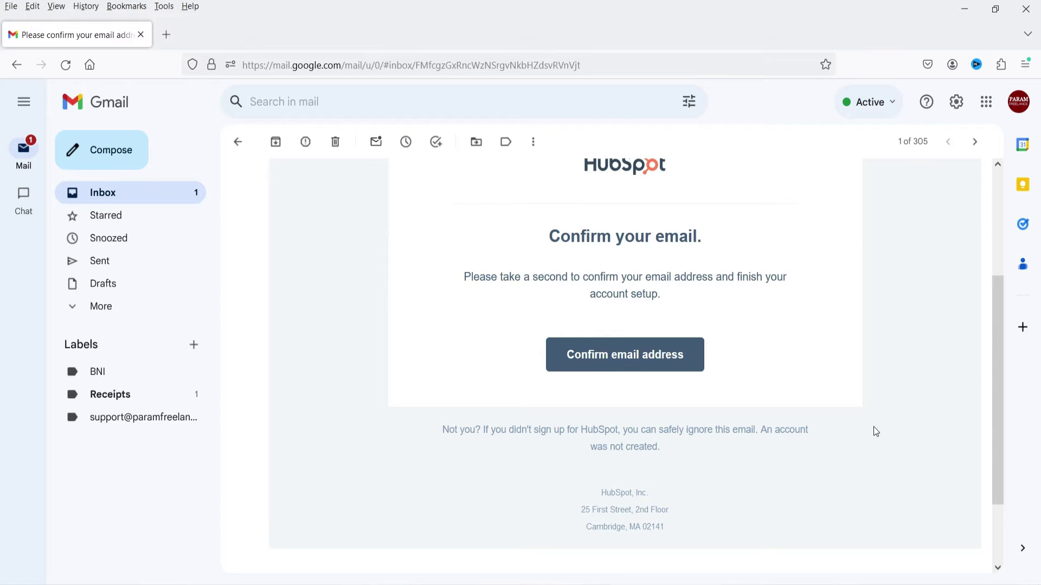
pyautogui.rightClick(599, 356)
pyautogui.click(662, 242)
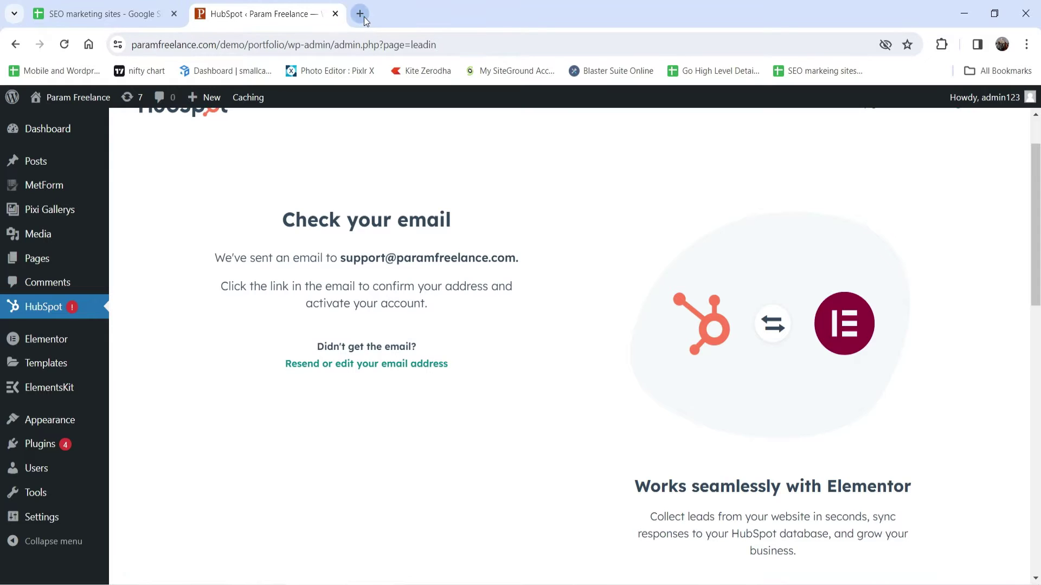
pyautogui.click(363, 17)
pyautogui.hotkey('ctrl', 'v')
pyautogui.press('Return')
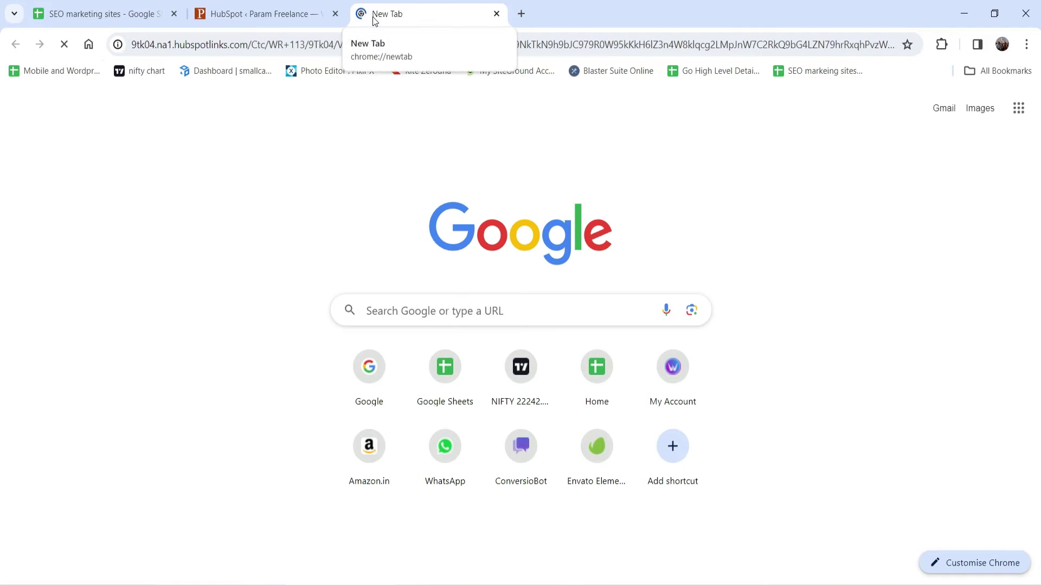
pyautogui.click(237, 14)
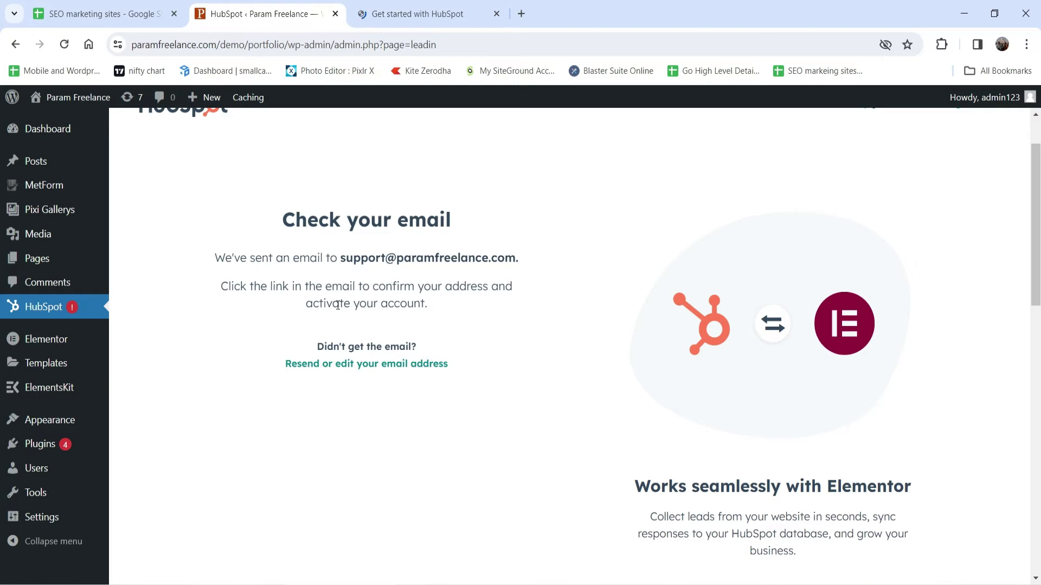
pyautogui.hotkey('ctrl', 'Tab')
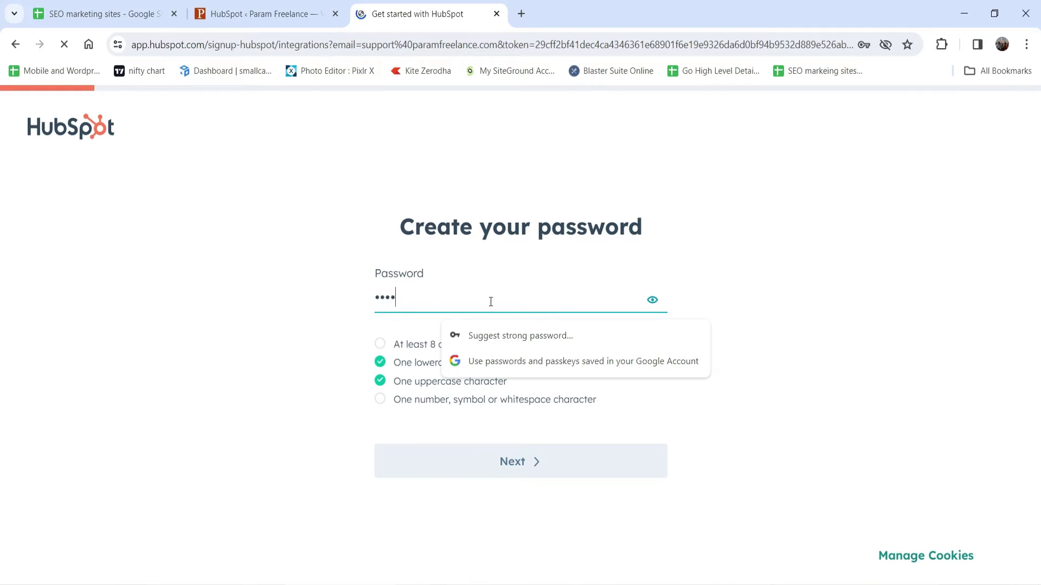
# - Set the new HubSpot account password and decline saving it in the browser
pyautogui.press('Return')
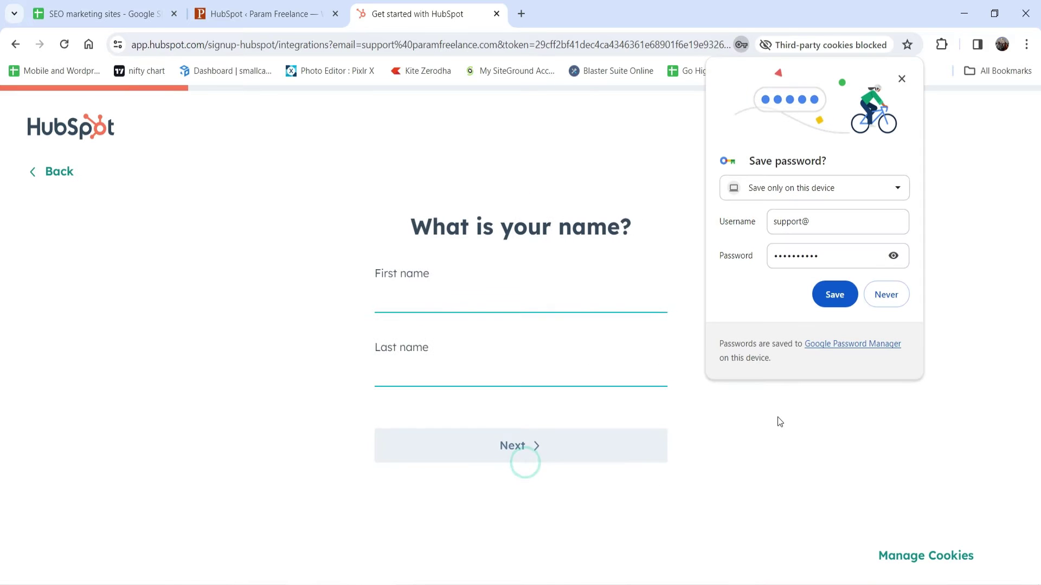
pyautogui.click(901, 79)
# - Enter the user's first and last name and continue to the company step
pyautogui.click(470, 303)
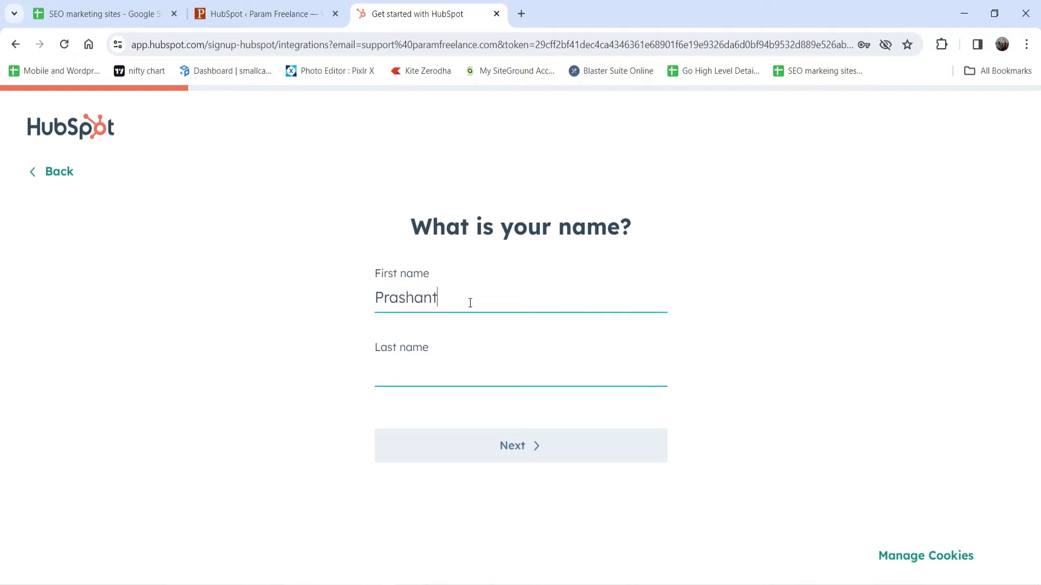
pyautogui.press('Tab')
pyautogui.click(534, 446)
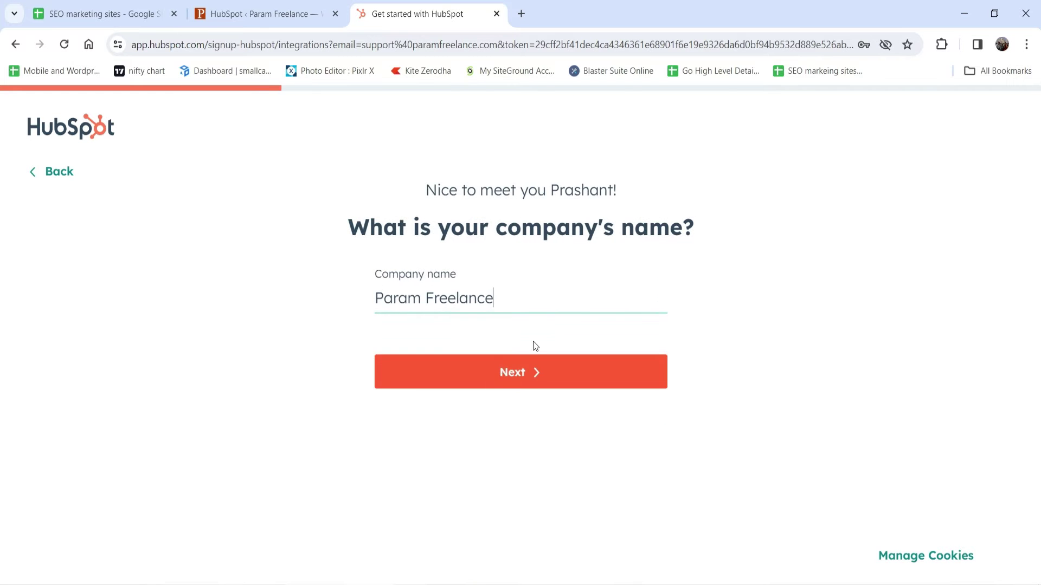
# - Keep the prefilled company name and website, and set company size to 2–5 people
pyautogui.click(578, 375)
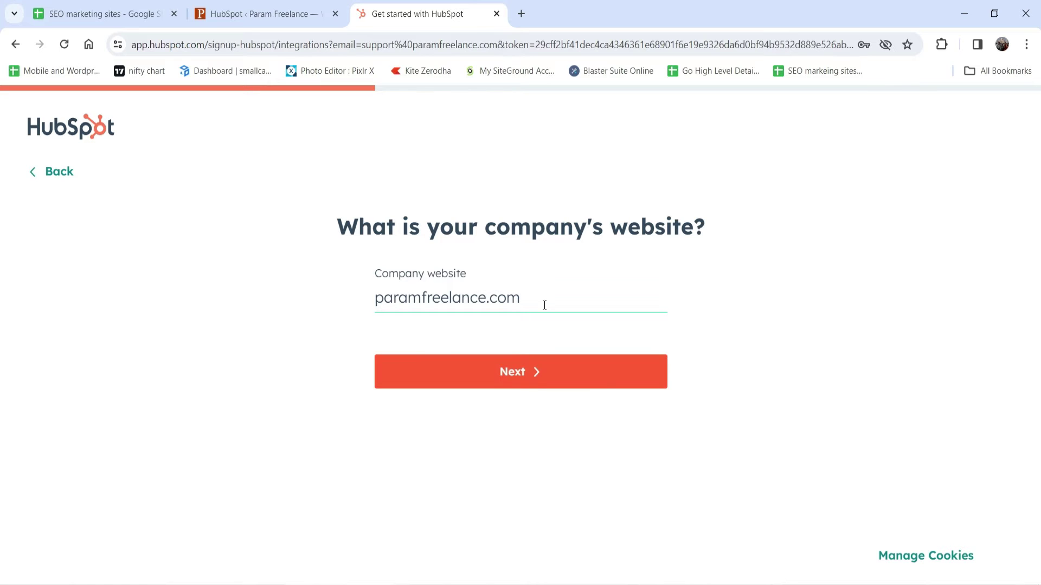
pyautogui.click(520, 384)
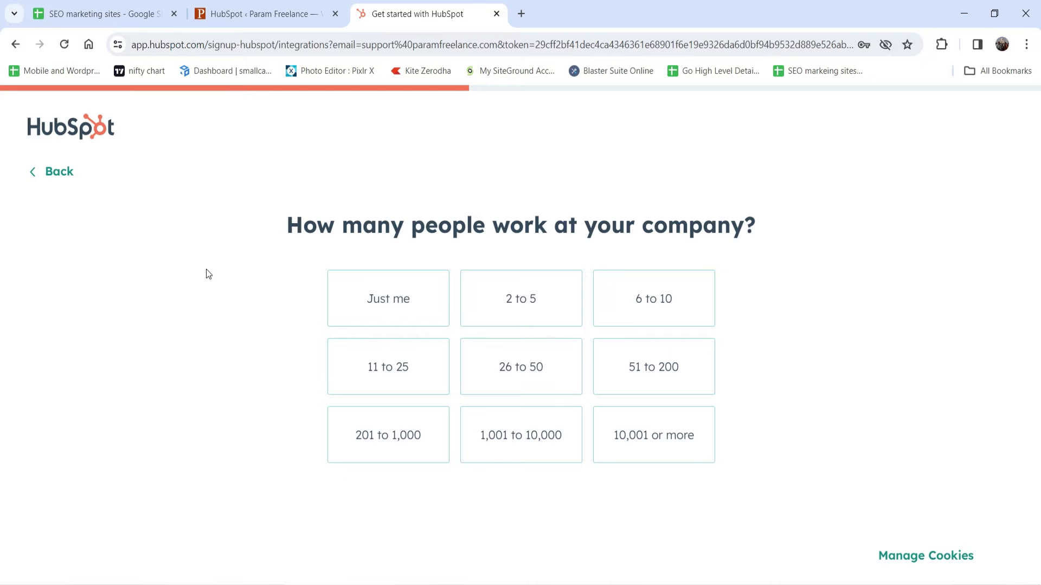
pyautogui.click(518, 309)
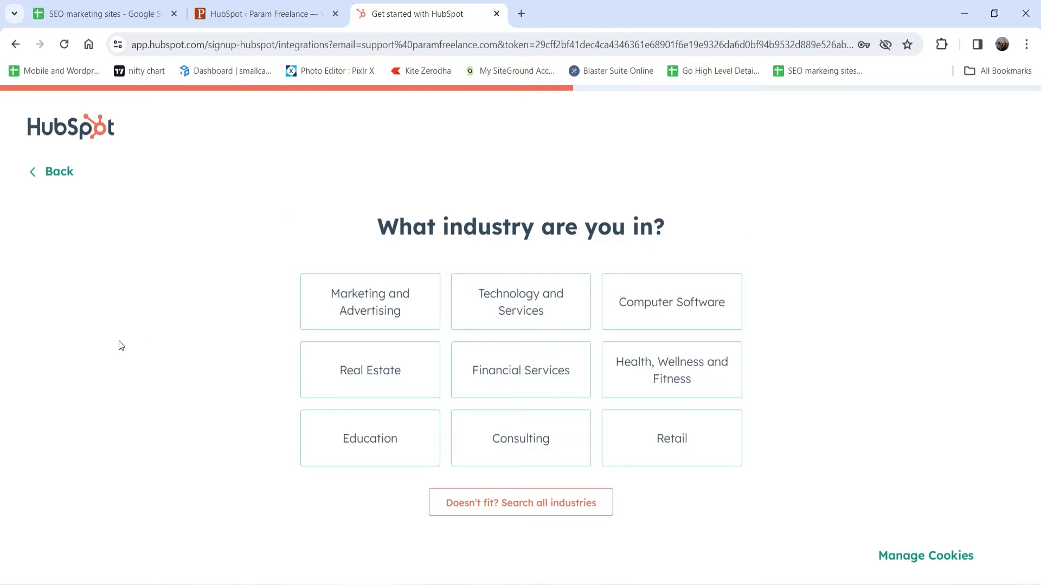
# - Choose Marketing and Advertising industry, Freelancer role, and no previous CRM experience
pyautogui.click(300, 302)
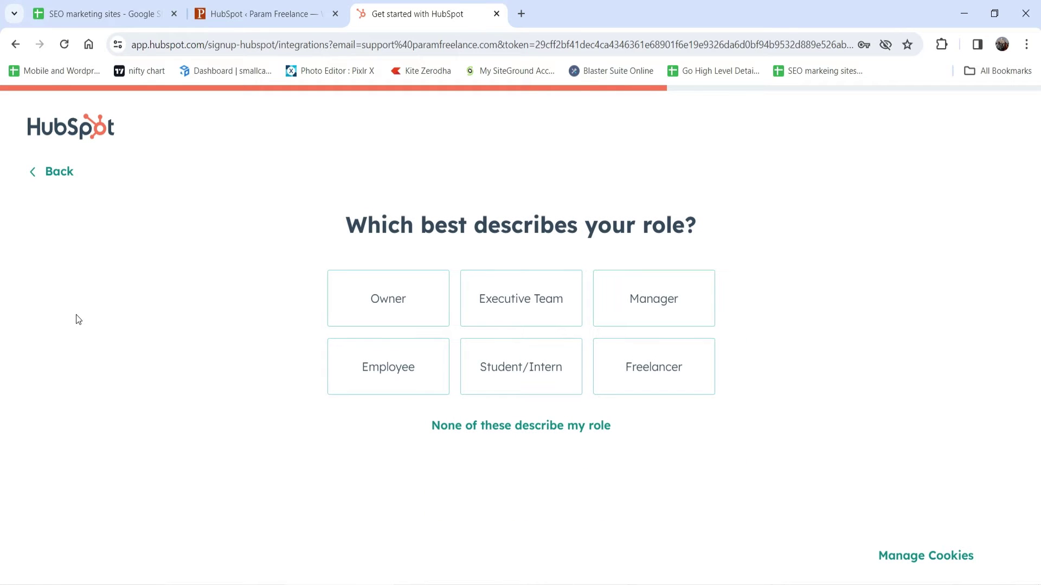
pyautogui.click(676, 374)
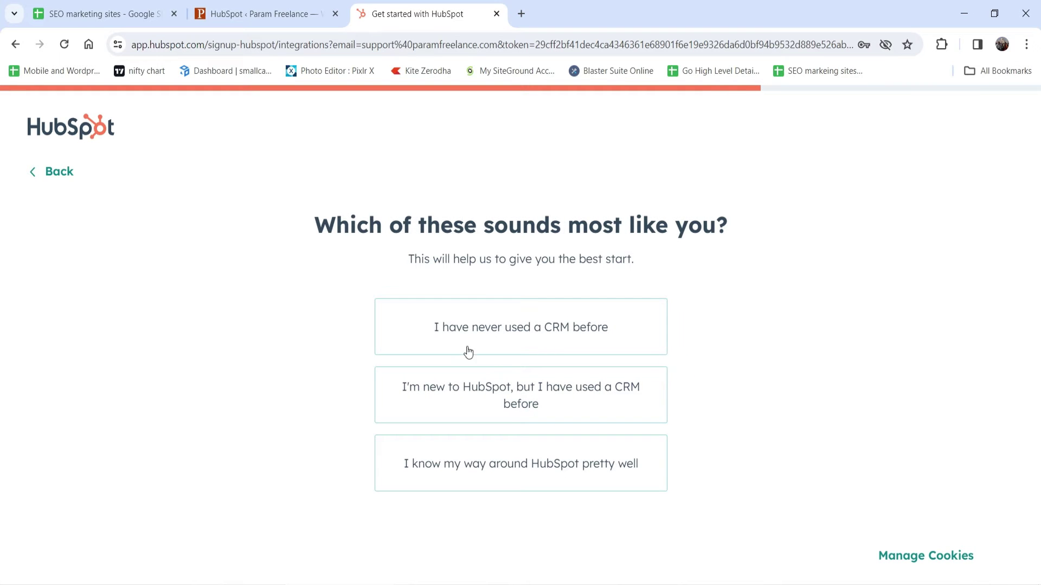
pyautogui.click(499, 347)
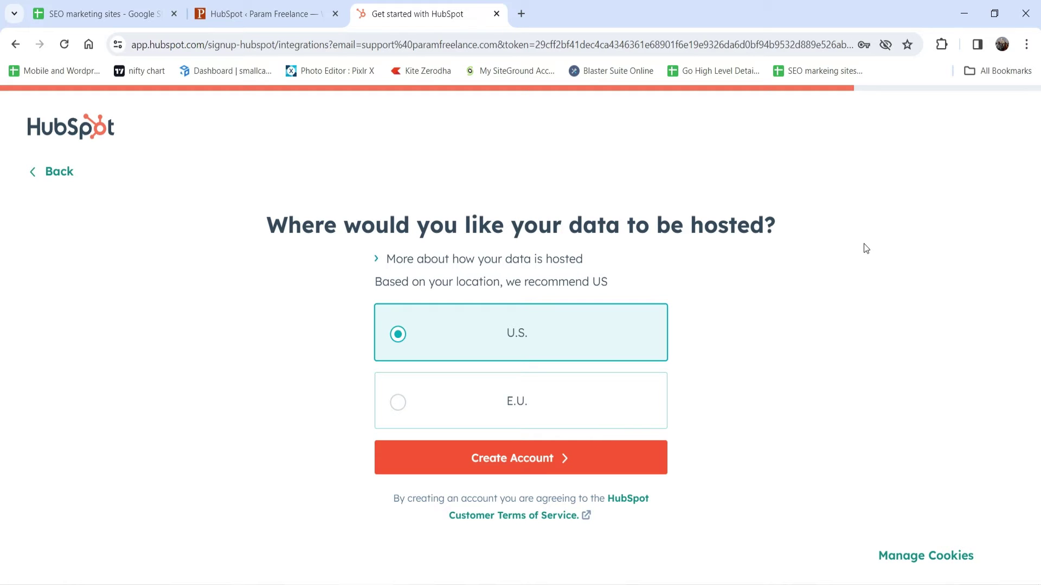
# - Create the account with U.S. hosting and connect it to the Param Freelance WordPress site
pyautogui.click(482, 472)
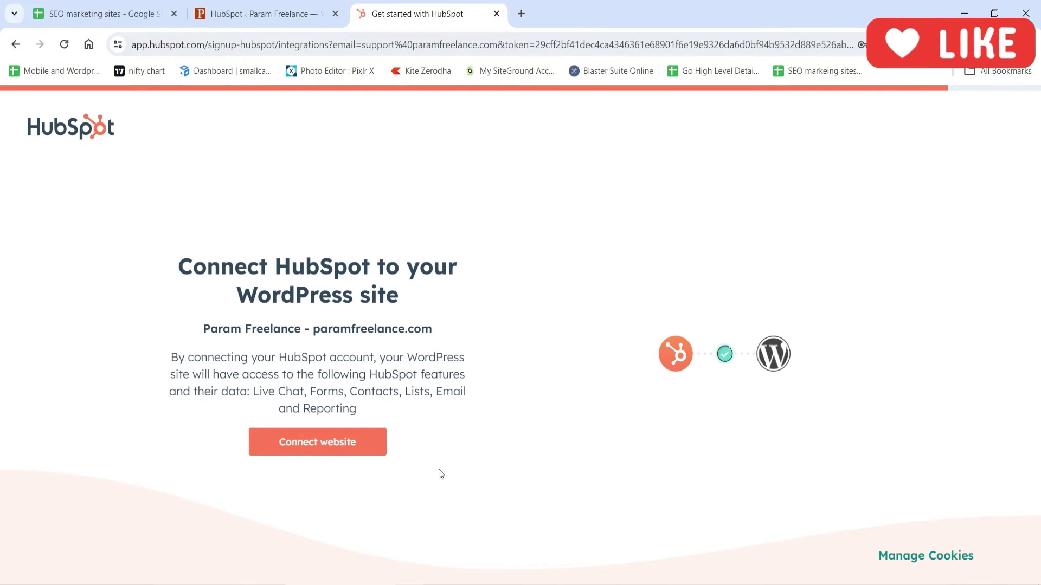
pyautogui.click(318, 450)
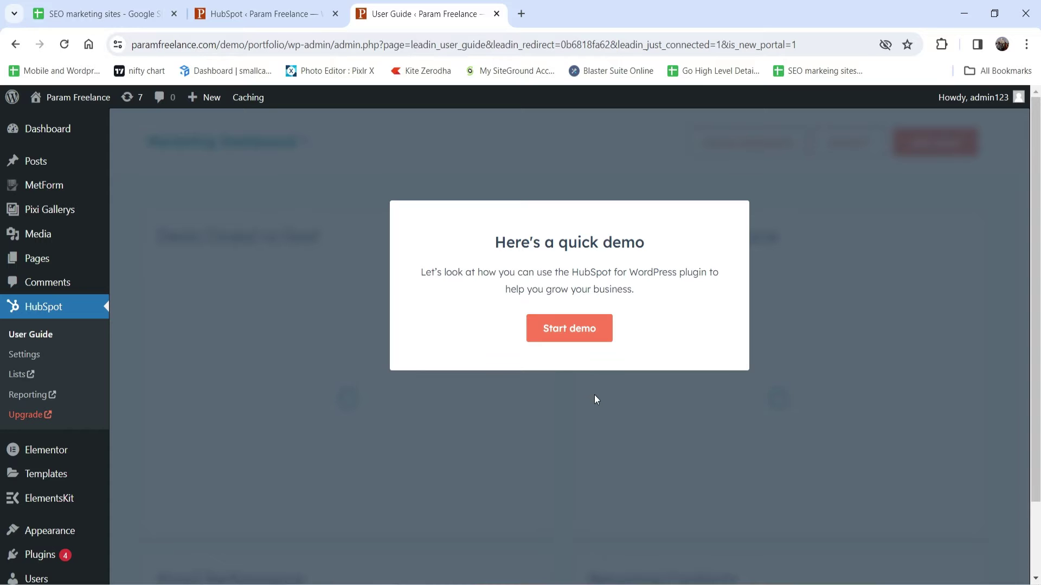
# - Step the demo through leads, sign-up form, contacts, activity tracking and lists, then exit it
pyautogui.click(567, 330)
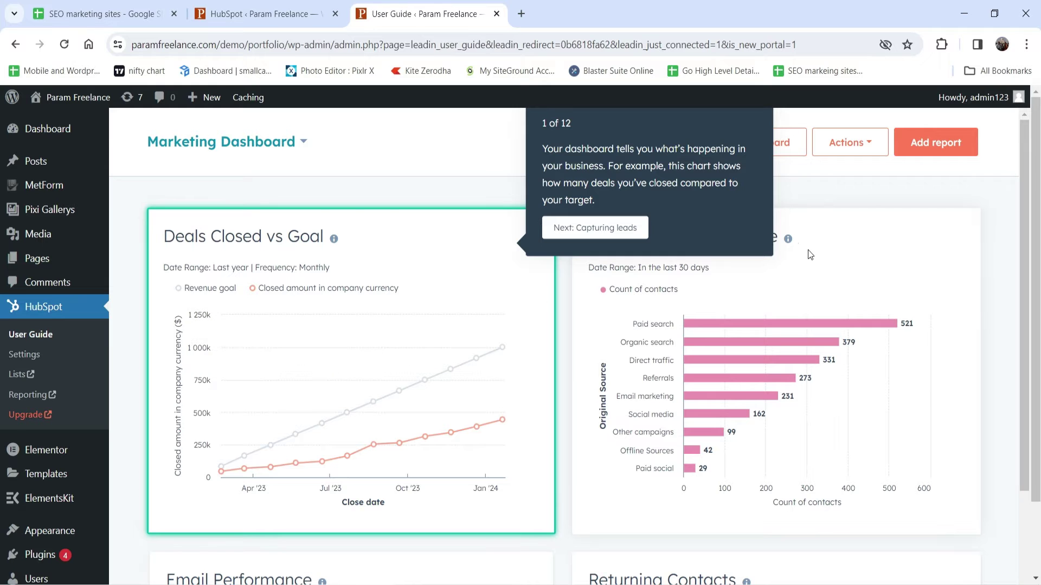
pyautogui.scroll(-6, 407, 285)
pyautogui.scroll(5, 357, 327)
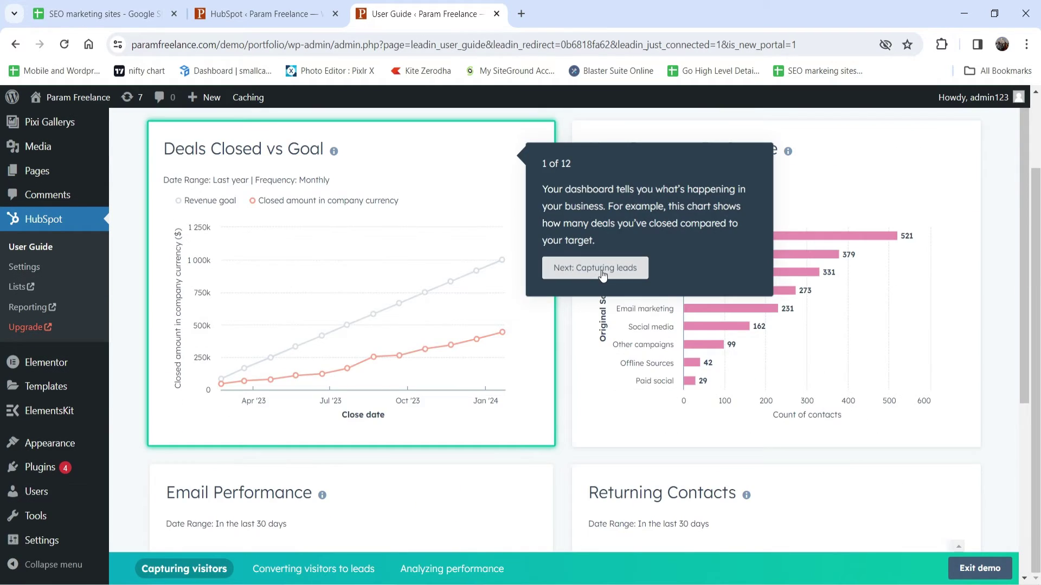
pyautogui.click(599, 267)
pyautogui.scroll(2, 603, 276)
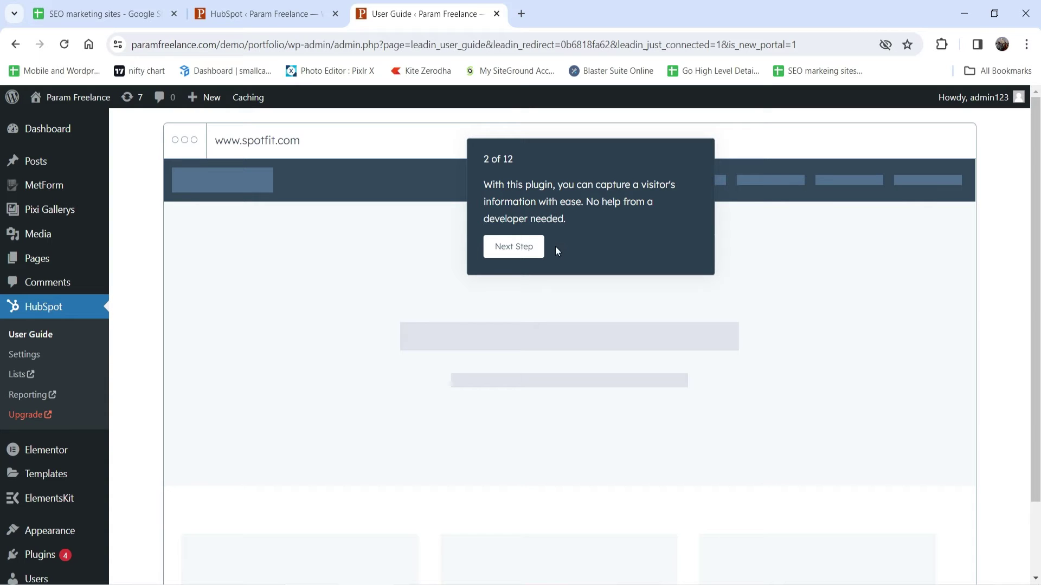
pyautogui.click(498, 248)
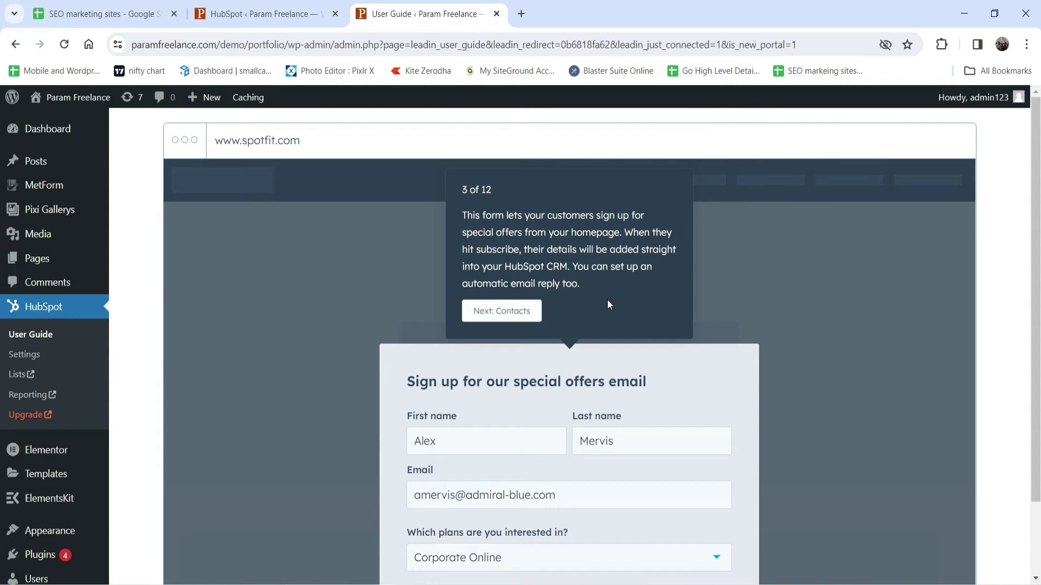
pyautogui.click(522, 311)
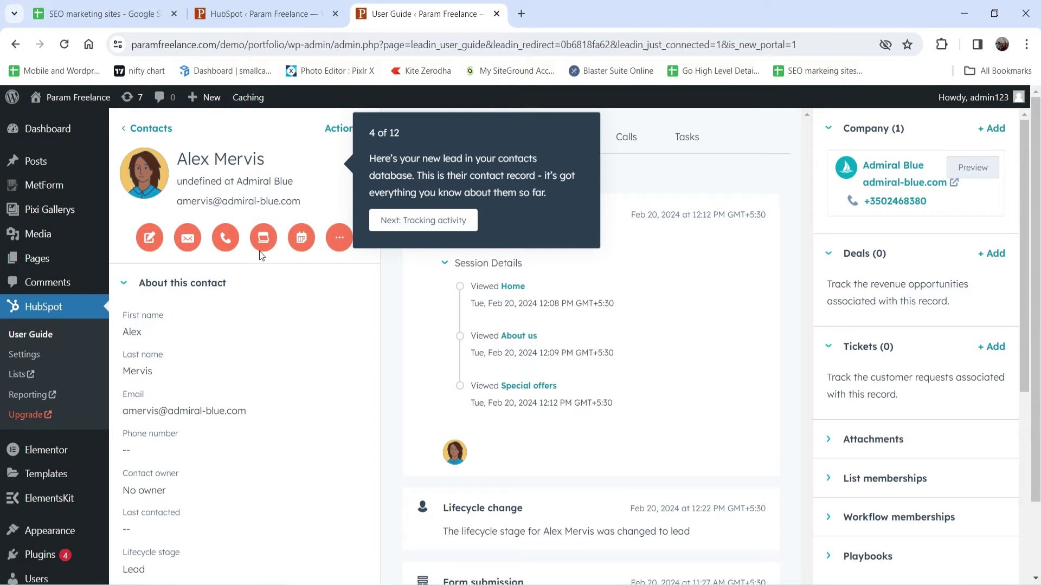
pyautogui.click(423, 220)
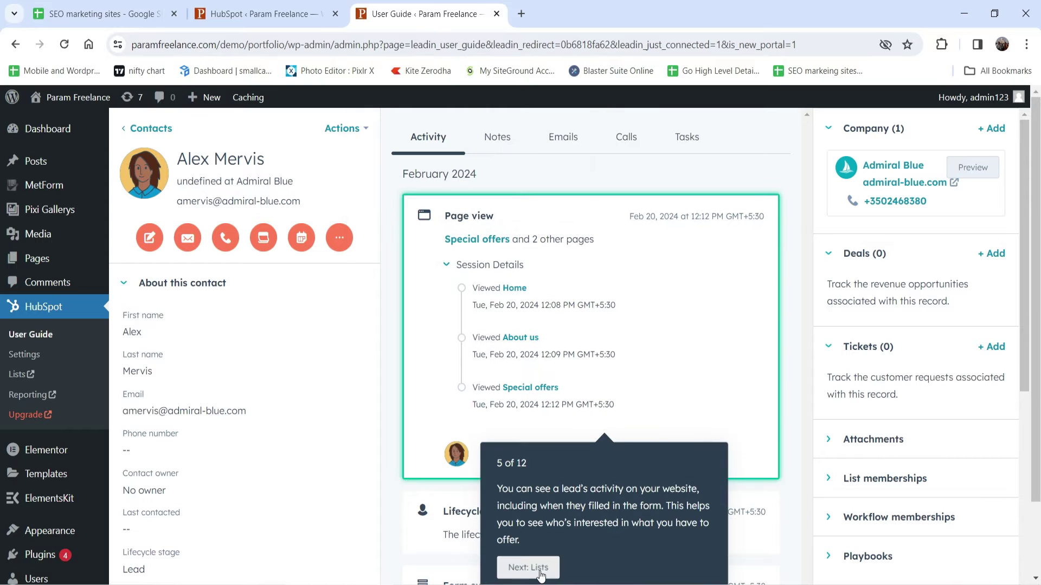
pyautogui.click(537, 568)
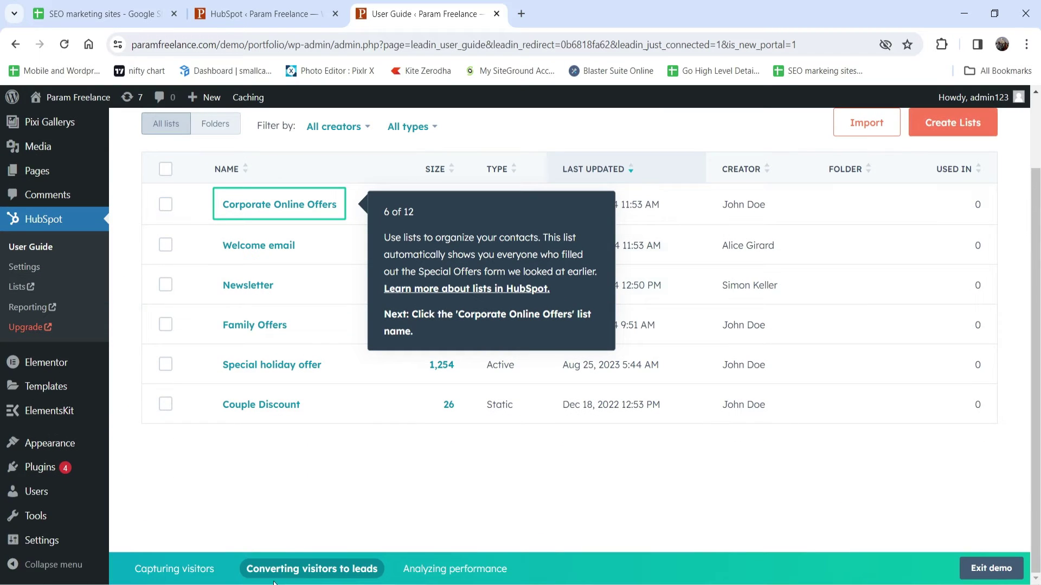
pyautogui.click(1000, 567)
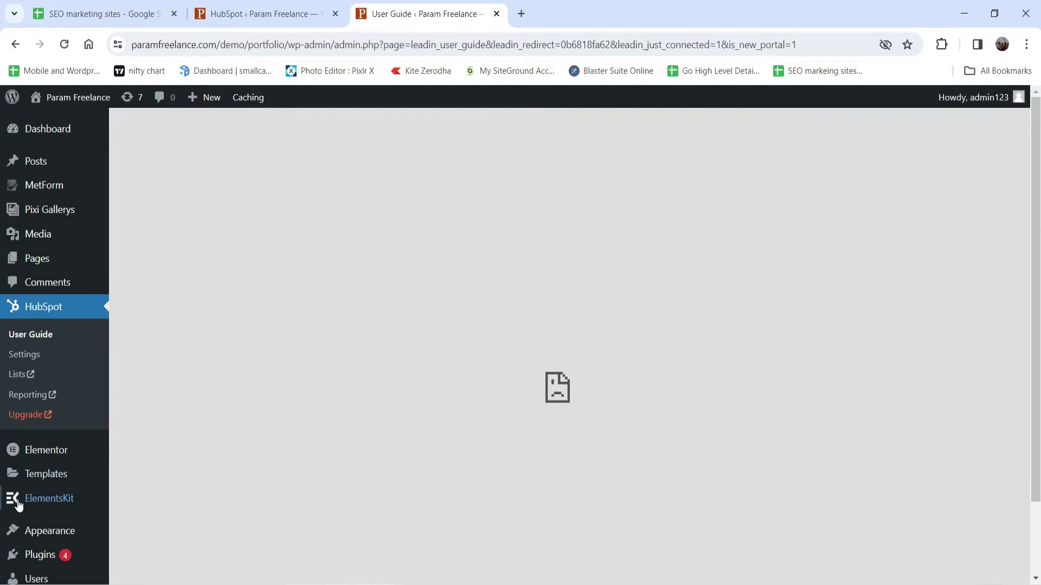
# - Check HubSpot Settings, then open Manage contacts from the User Guide and dismiss the chat greeting
pyautogui.click(28, 355)
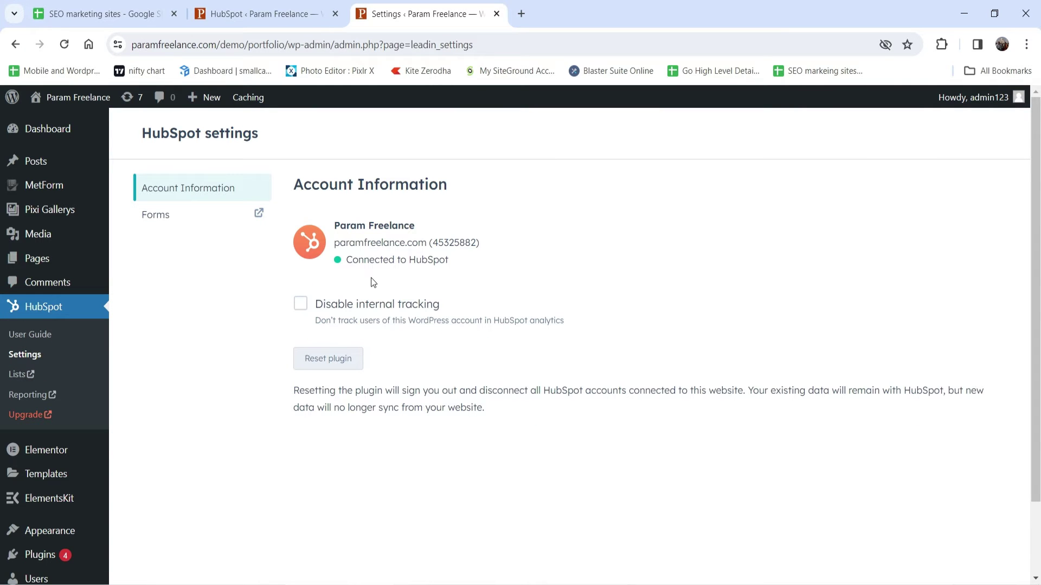
pyautogui.click(33, 334)
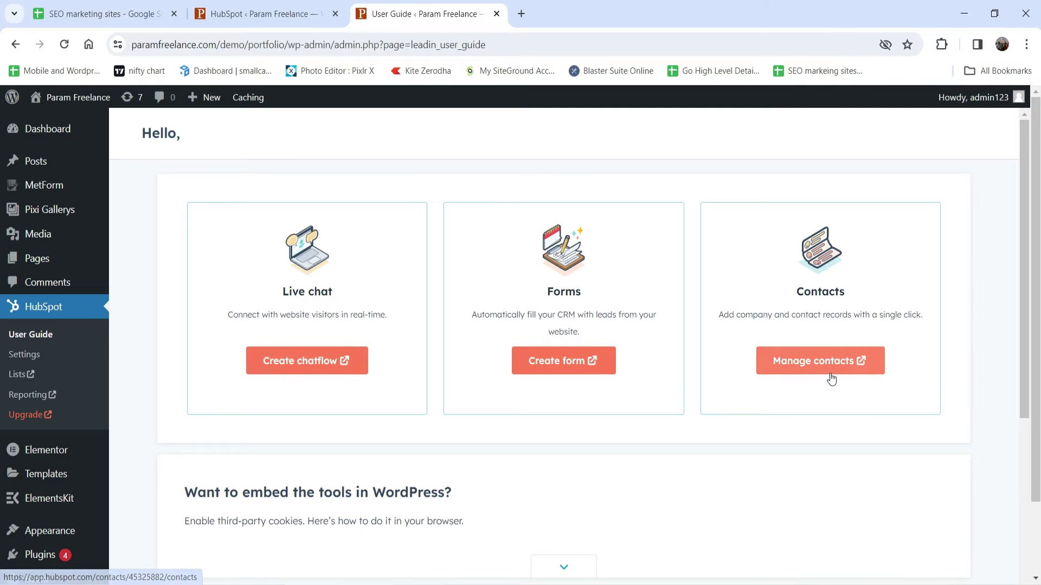
pyautogui.scroll(-2, 771, 363)
pyautogui.scroll(2, 726, 361)
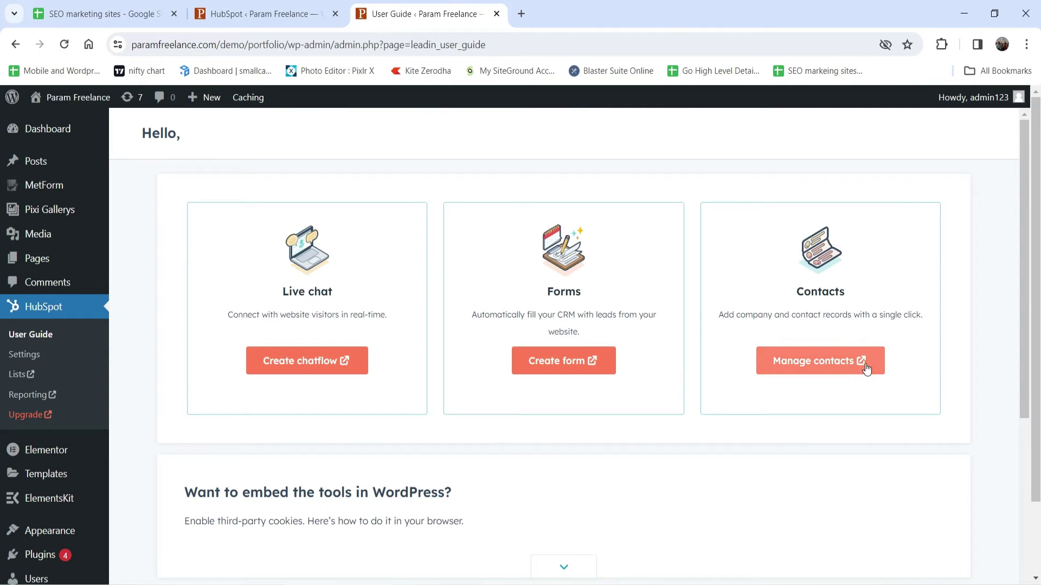
pyautogui.click(867, 363)
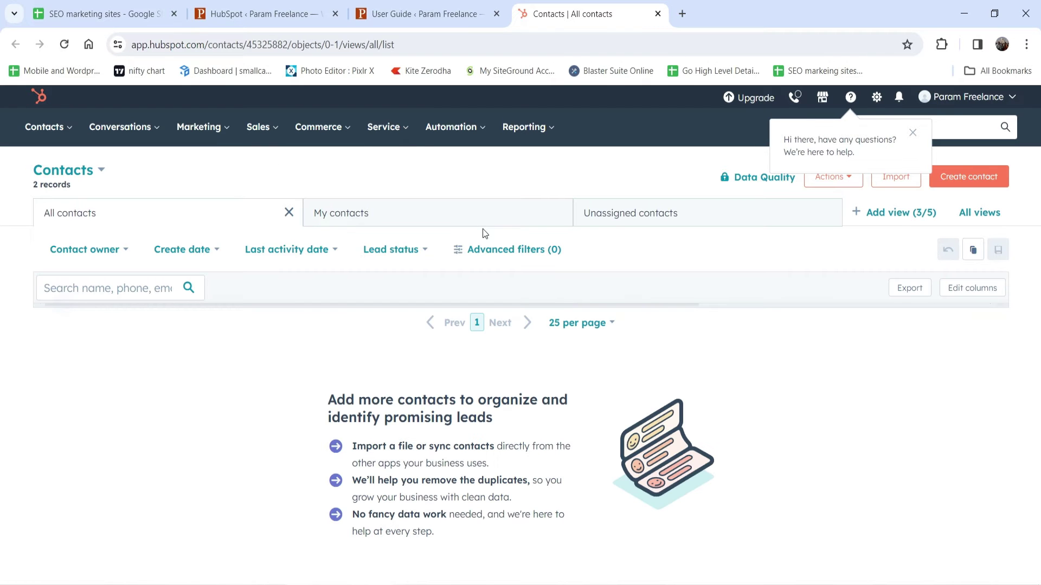
pyautogui.click(914, 137)
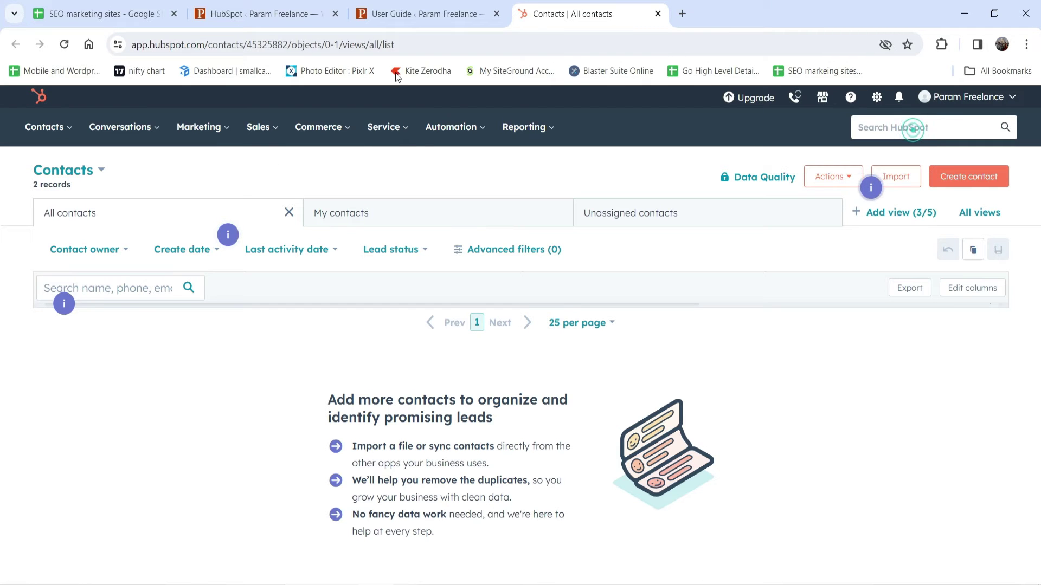
pyautogui.click(431, 19)
# - Expand 'Want to embed the tools in WordPress?' for the Chrome cookie steps and close extra tabs
pyautogui.scroll(-5, 332, 316)
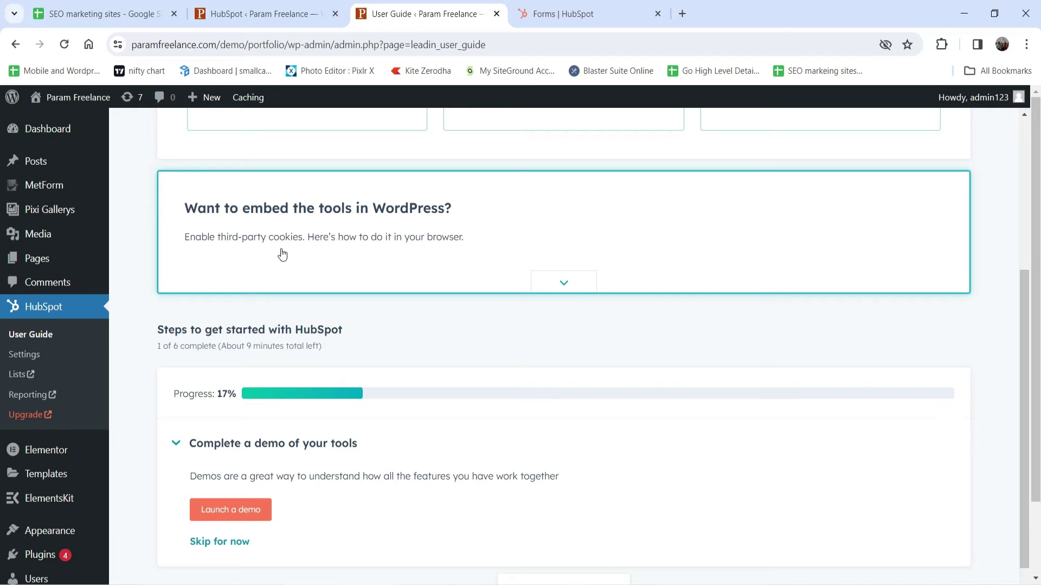
pyautogui.click(327, 252)
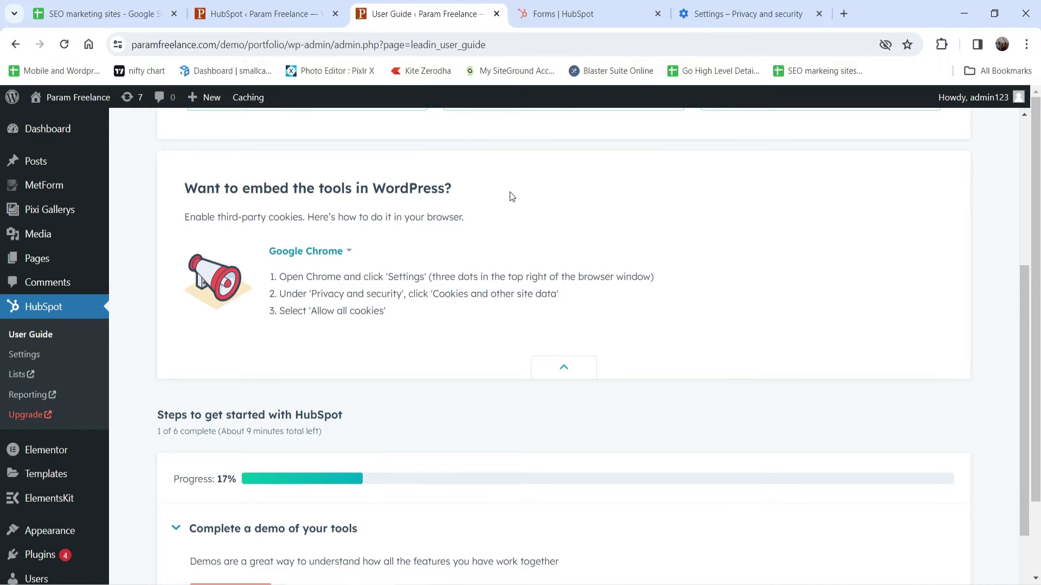
pyautogui.click(657, 14)
pyautogui.click(657, 13)
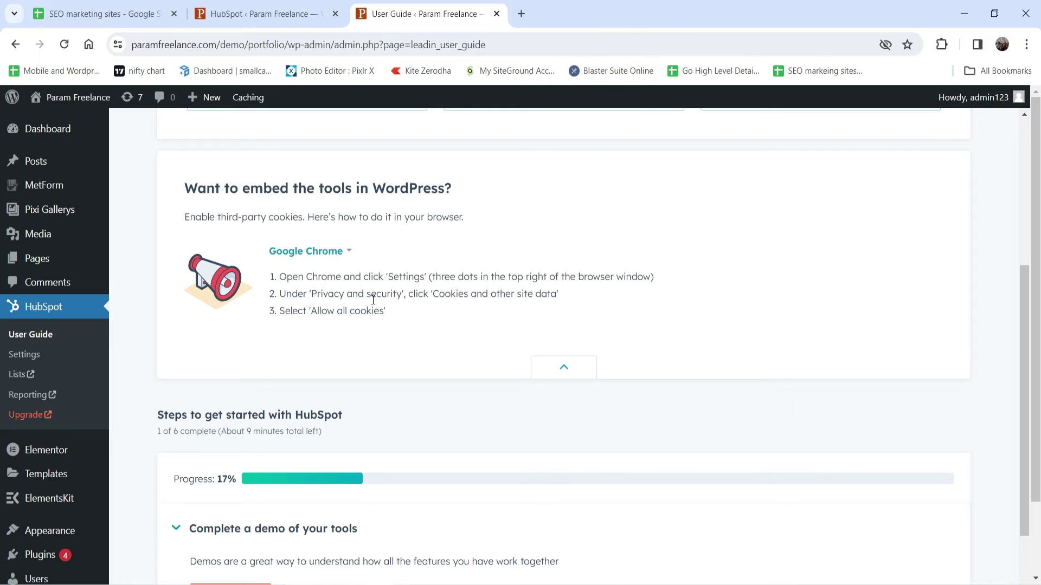
# - Turn on third-party cookies for paramfreelance.com in the site info panel and reload the page
pyautogui.click(118, 45)
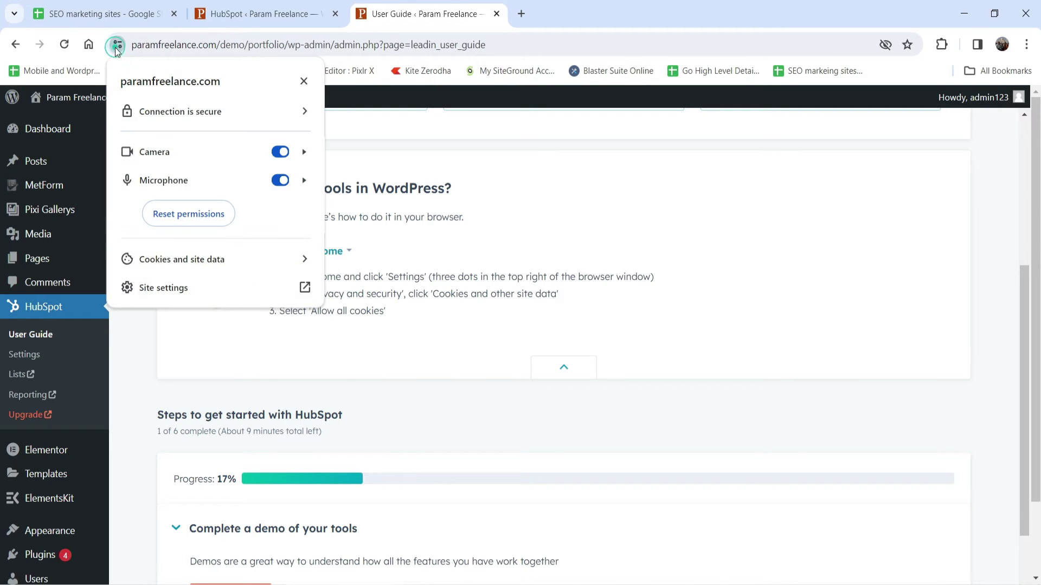
pyautogui.click(195, 260)
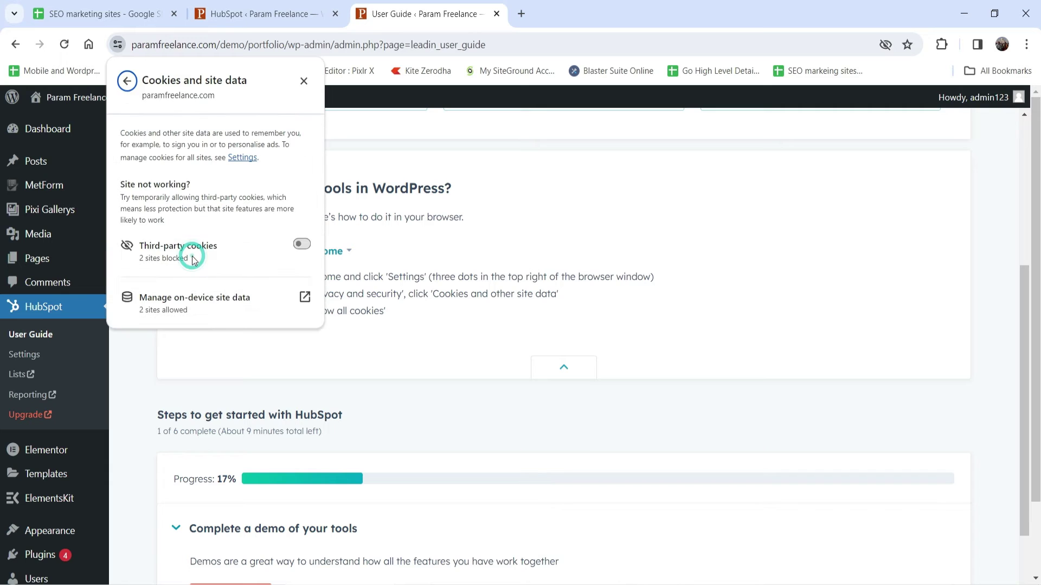
pyautogui.click(303, 245)
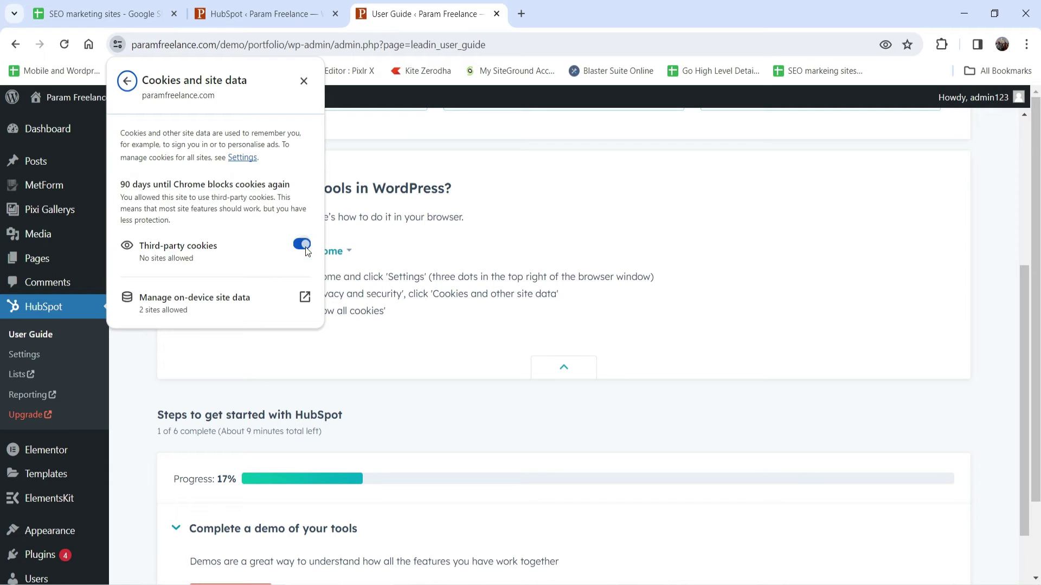
pyautogui.click(139, 389)
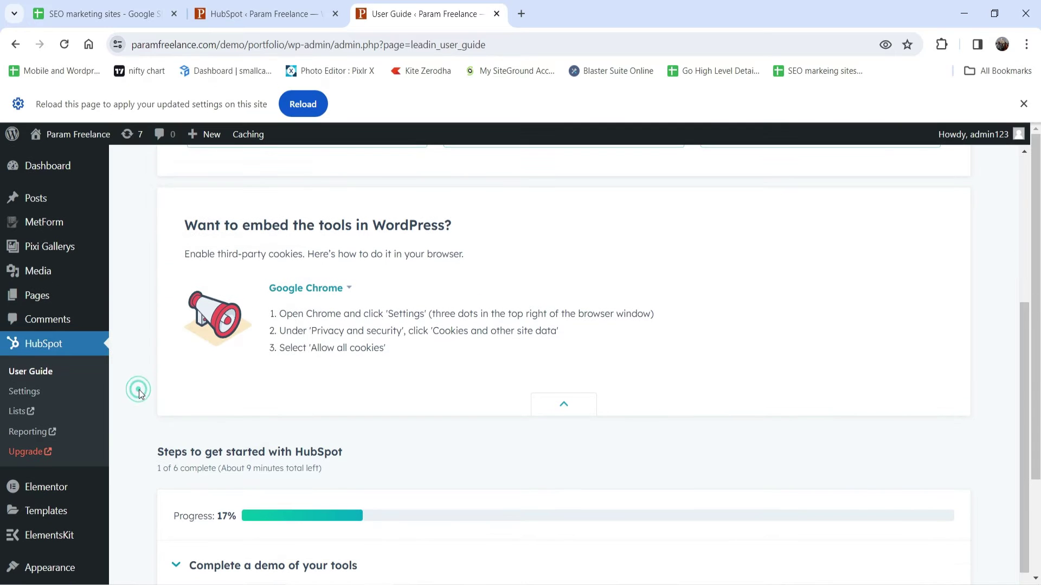
pyautogui.click(304, 106)
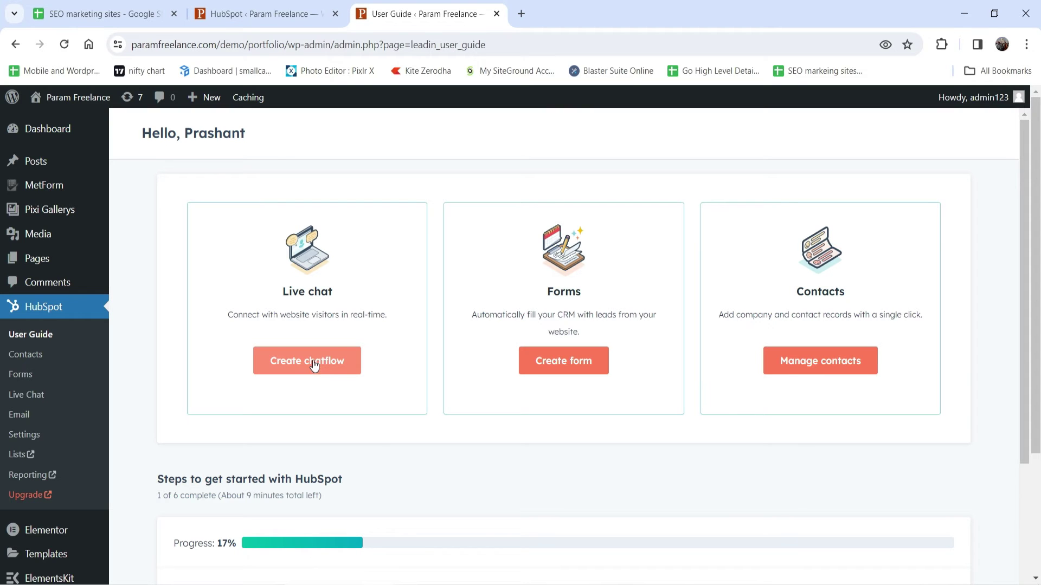
# - Open the HubSpot contacts list in WordPress and switch to the My contacts view
pyautogui.scroll(-1, 892, 368)
pyautogui.scroll(1, 767, 359)
pyautogui.click(768, 359)
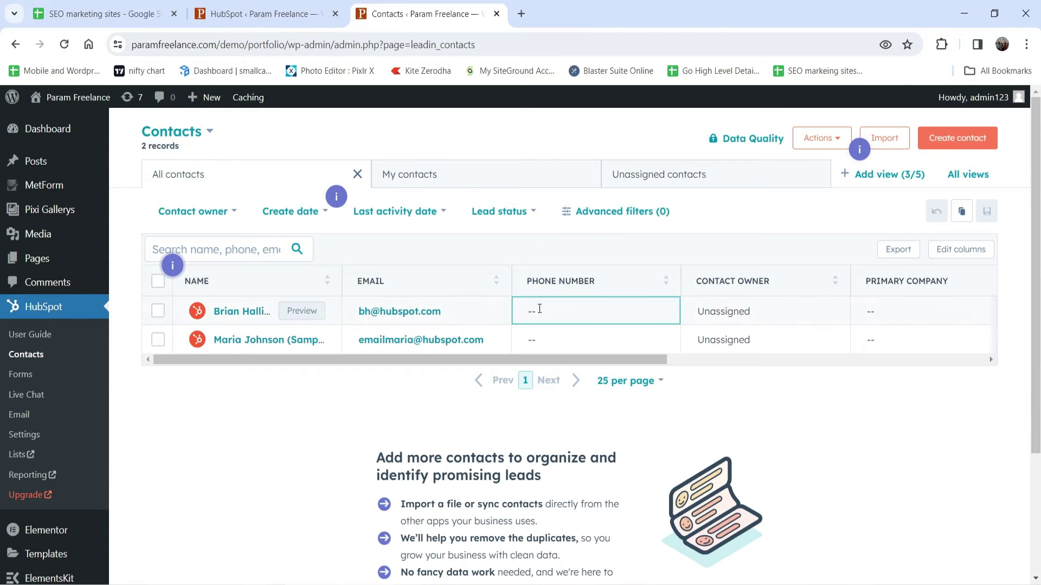
pyautogui.scroll(-2, 539, 309)
pyautogui.scroll(2, 540, 309)
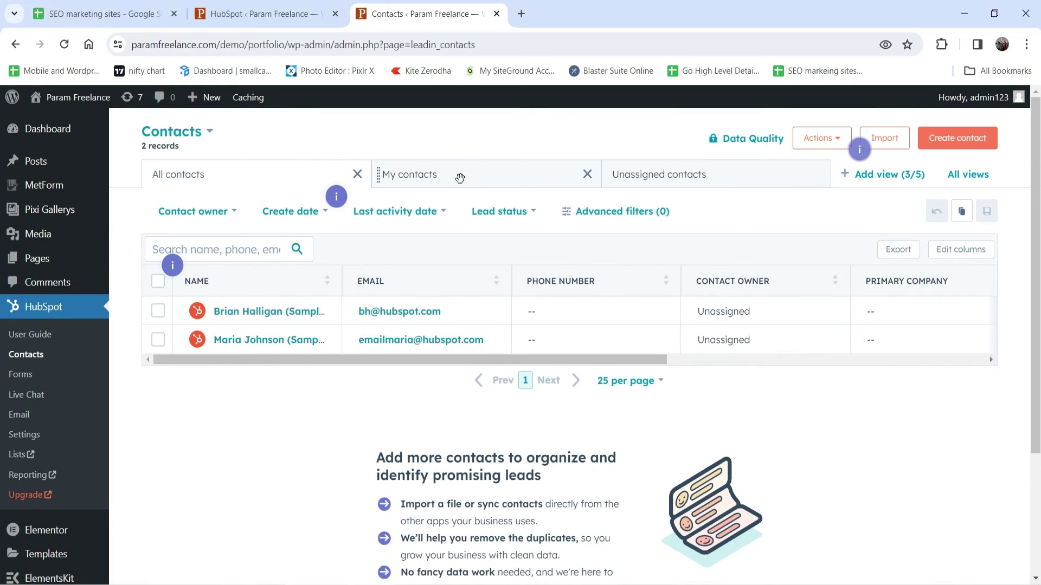
pyautogui.click(458, 175)
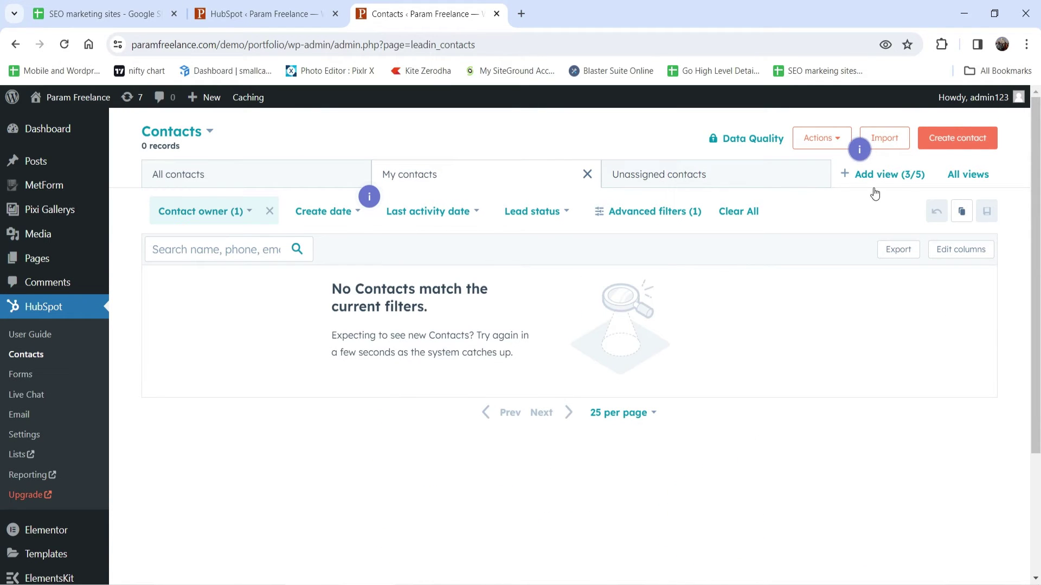
# - Start a new contact, then close that panel and show all contacts instead
pyautogui.click(965, 142)
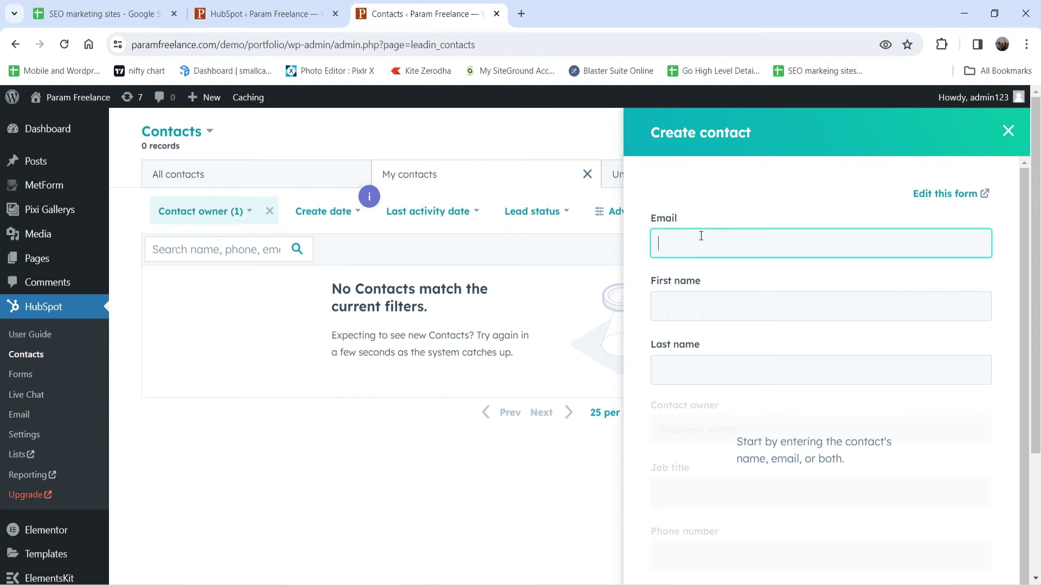
pyautogui.scroll(-1, 809, 347)
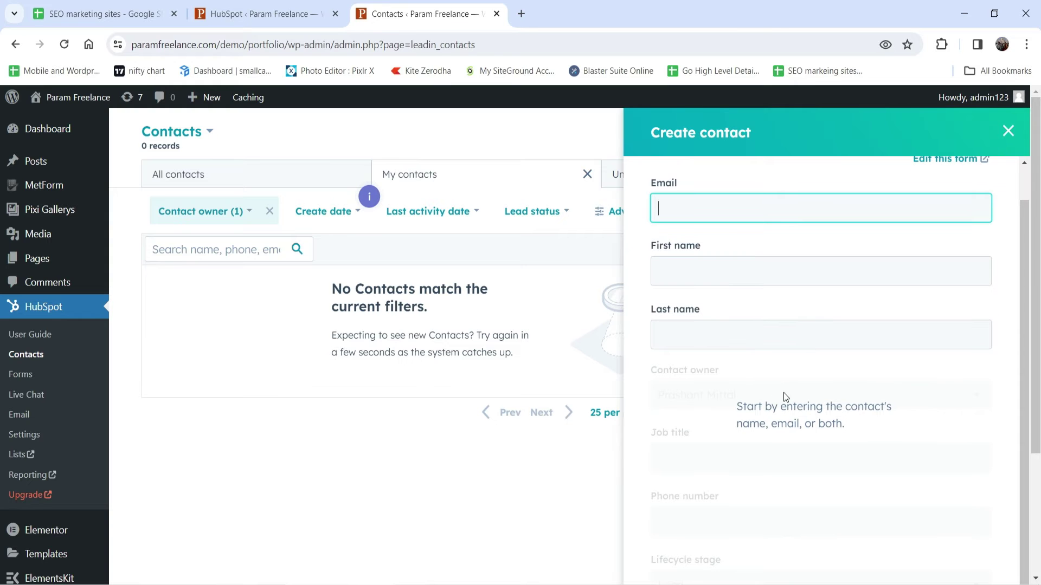
pyautogui.scroll(-3, 720, 341)
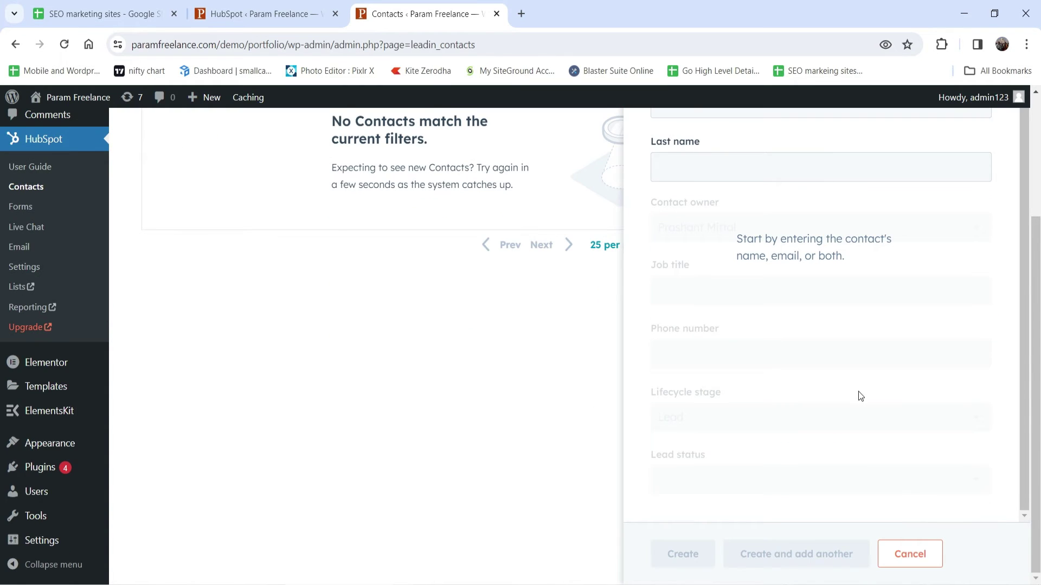
pyautogui.scroll(4, 859, 396)
pyautogui.click(1005, 132)
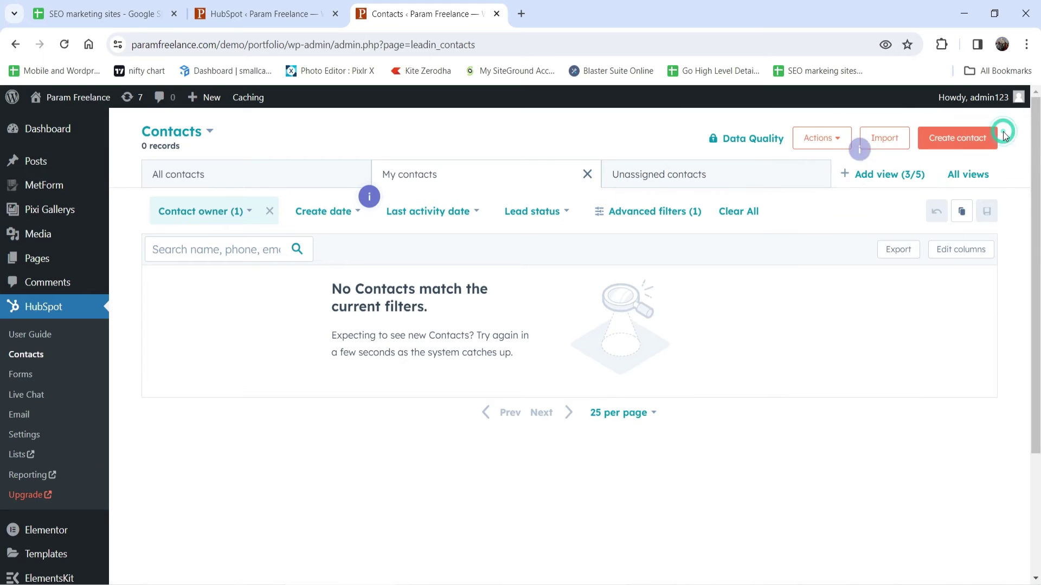
pyautogui.click(830, 136)
pyautogui.click(830, 136)
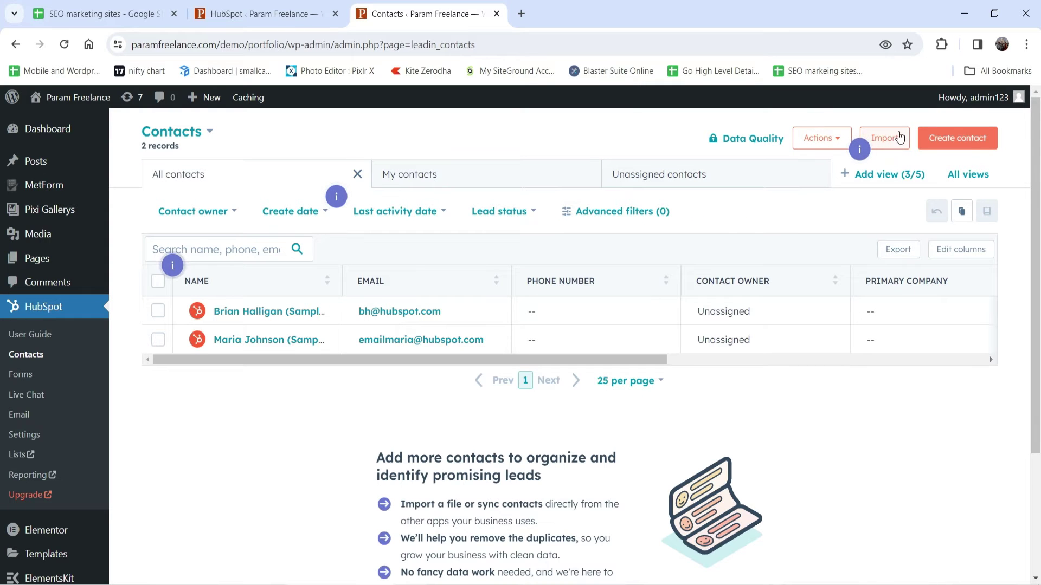
# - Review the two sample contact records, then go to HubSpot Forms
pyautogui.scroll(-1, 667, 449)
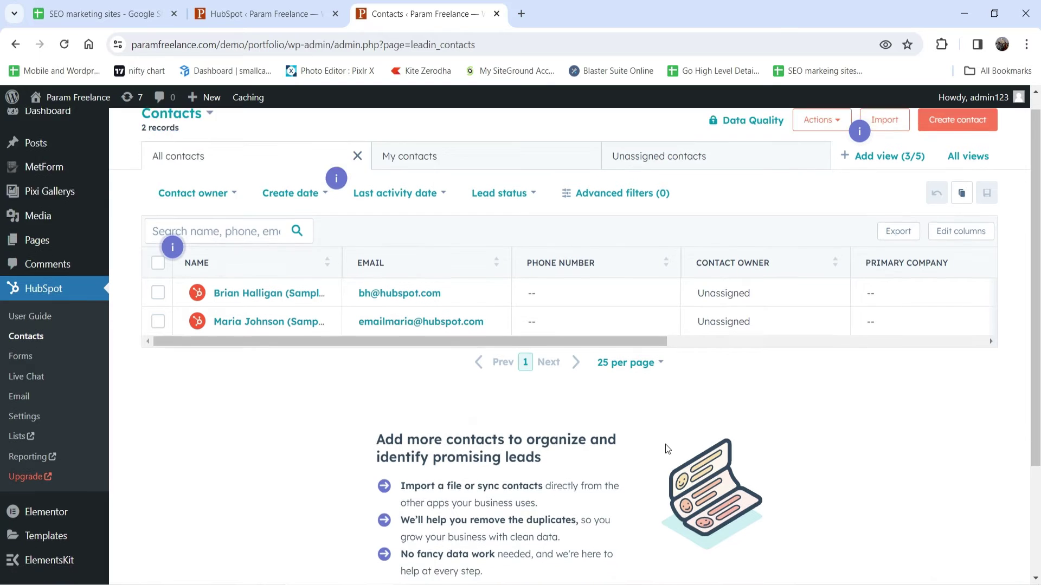
pyautogui.scroll(-2, 667, 448)
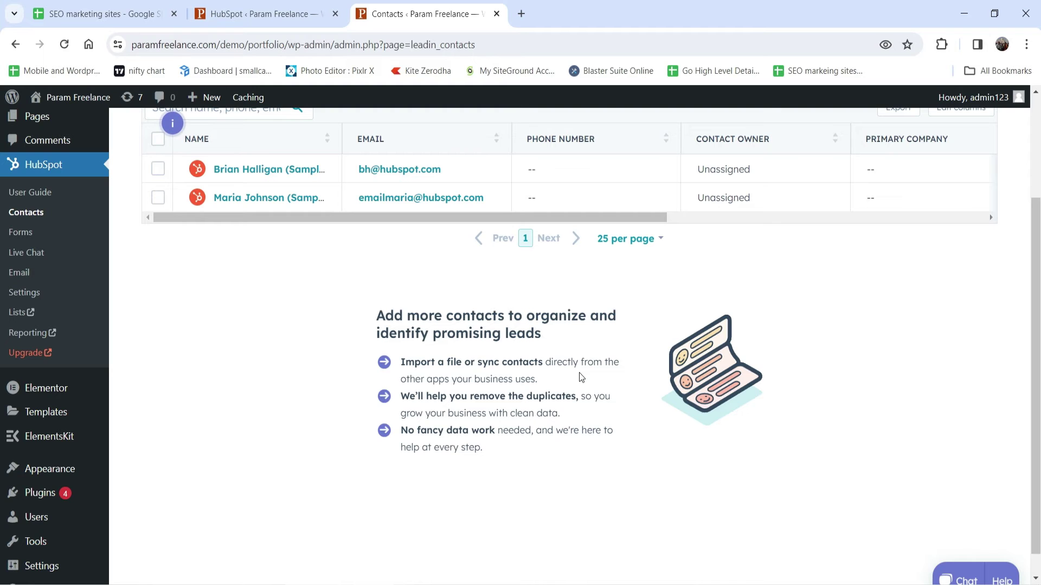
pyautogui.scroll(1, 581, 377)
pyautogui.click(13, 302)
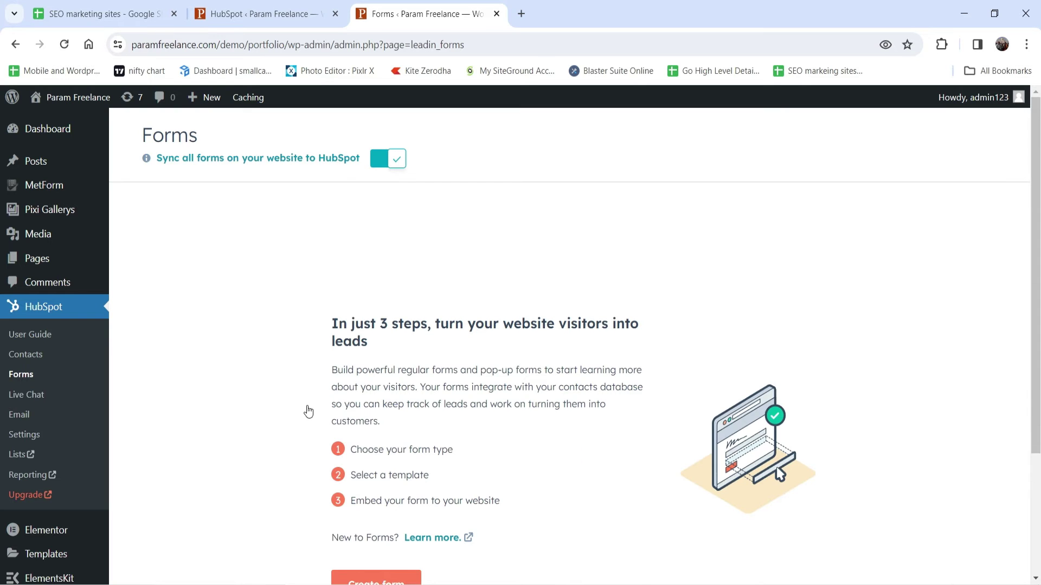
# - Start an embedded form and rename it 'Hubspot Contact Form'
pyautogui.scroll(-2, 402, 397)
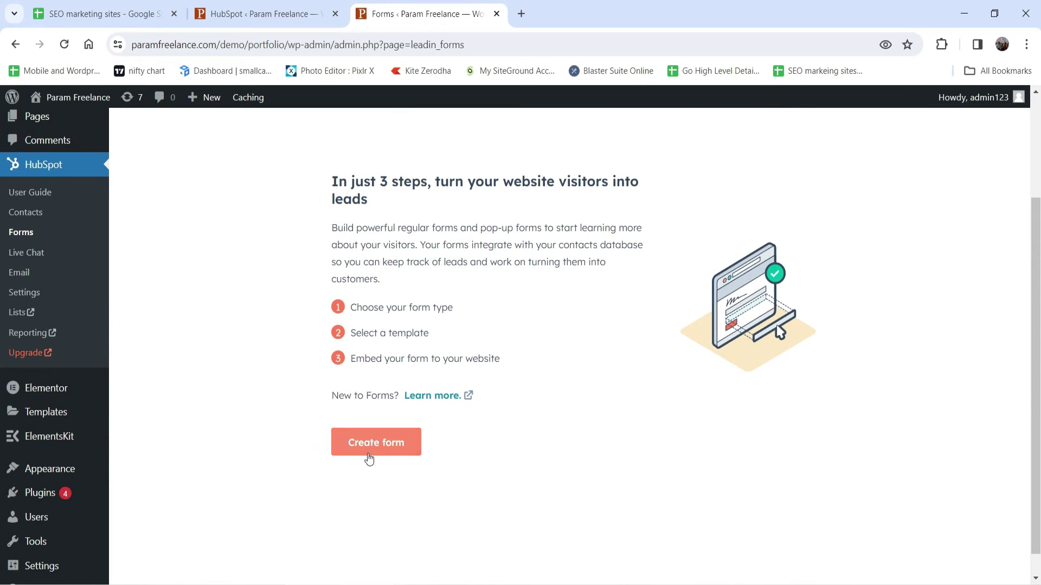
pyautogui.click(368, 454)
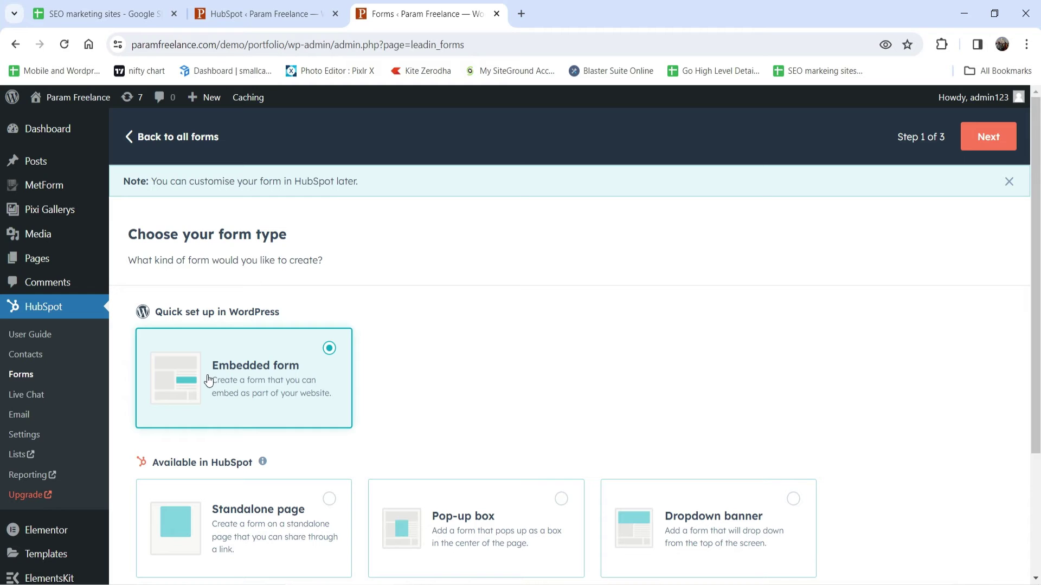
pyautogui.click(988, 137)
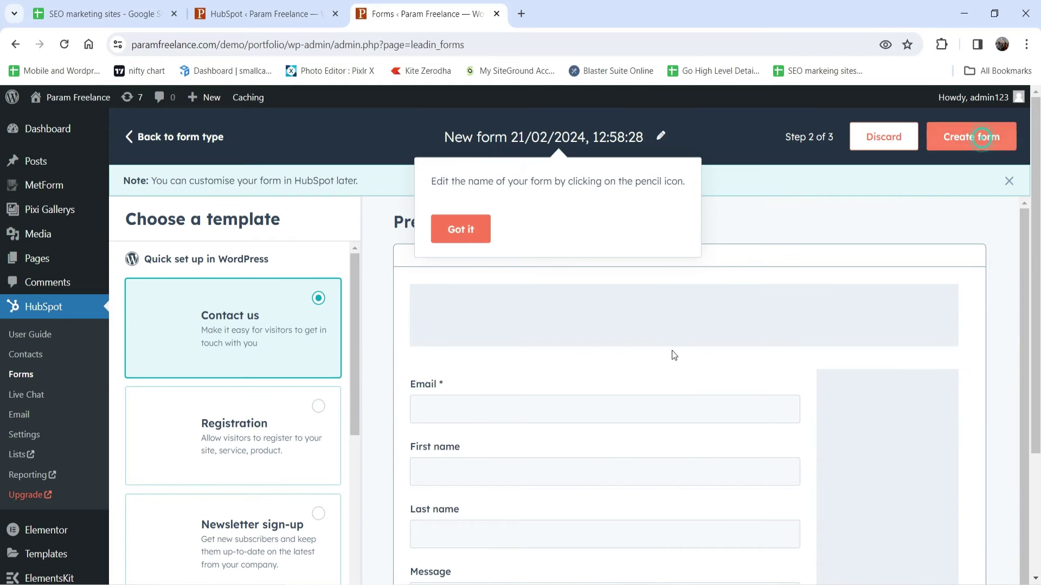
pyautogui.click(511, 138)
pyautogui.tripleClick(568, 137)
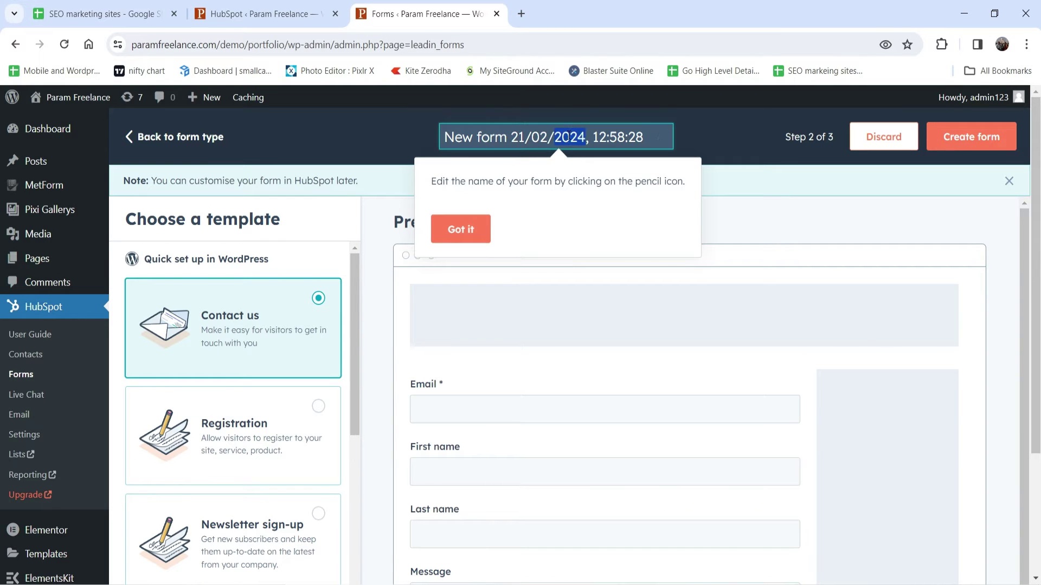
pyautogui.write('Hu')
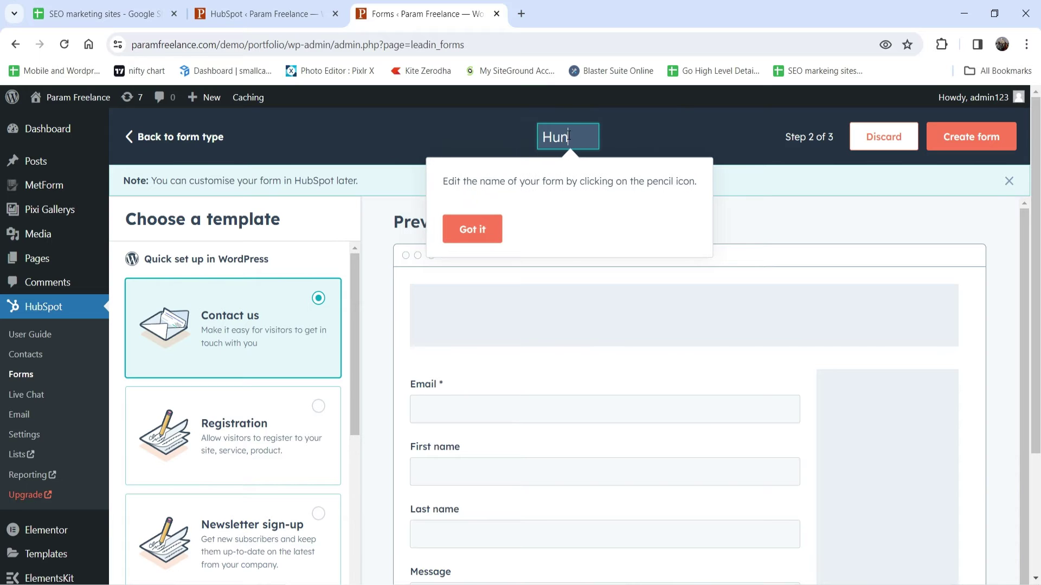
pyautogui.write('bspot Contact Form')
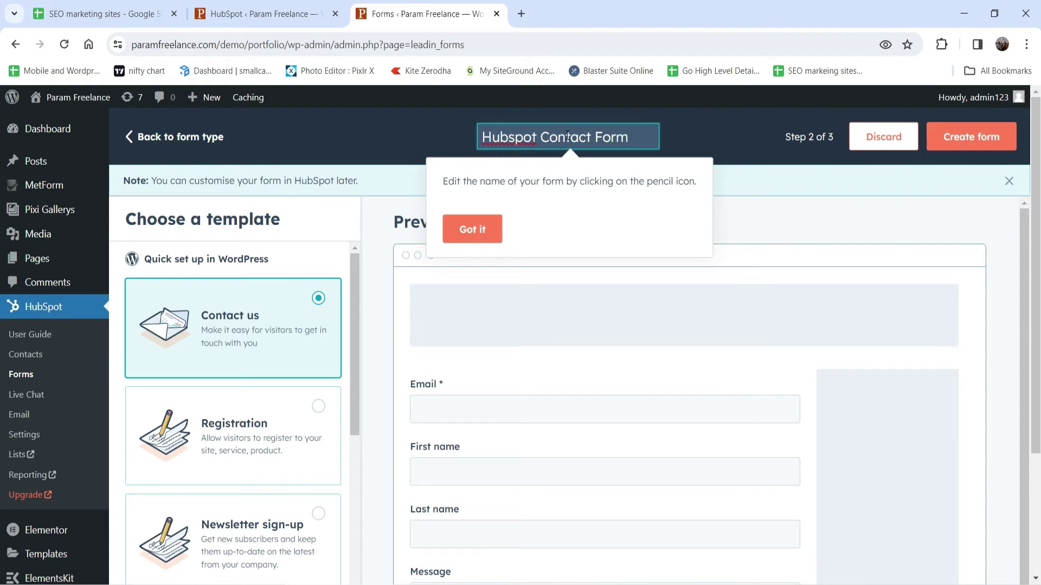
pyautogui.click(554, 295)
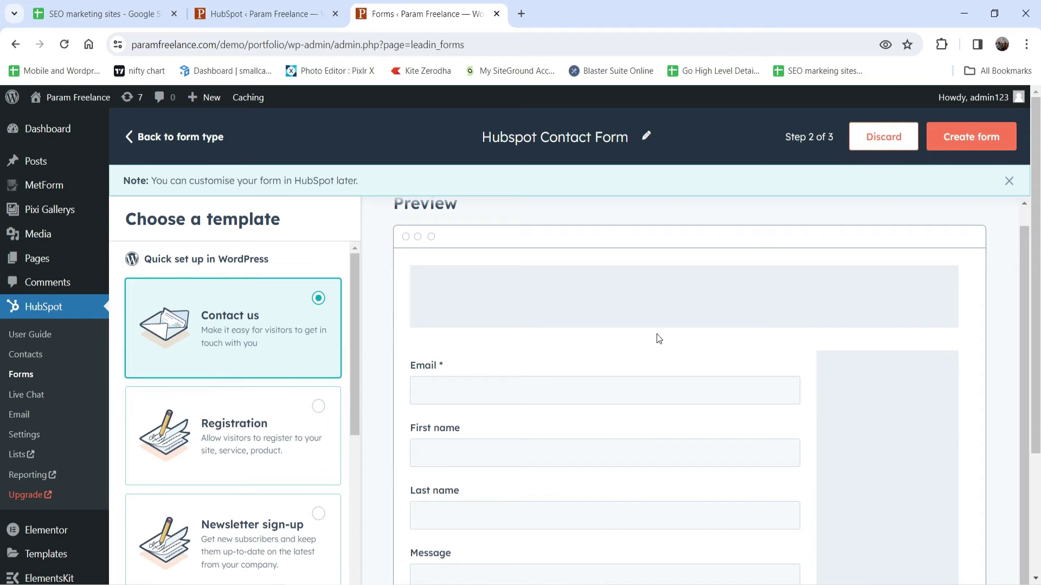
# - Choose the Contact us template rather than Blank and create the form
pyautogui.scroll(-3, 408, 224)
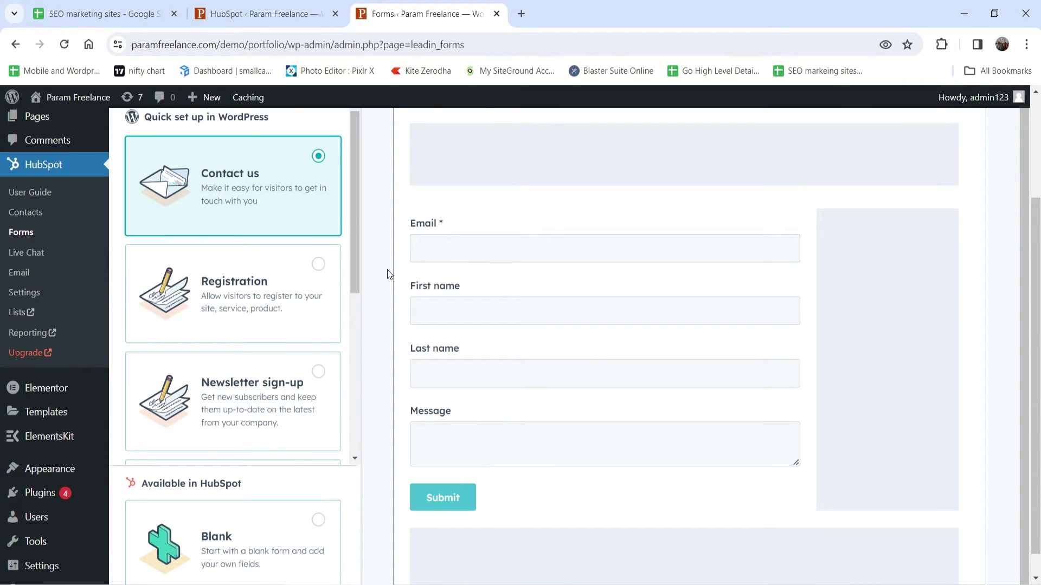
pyautogui.scroll(2, 281, 247)
pyautogui.scroll(-4, 216, 306)
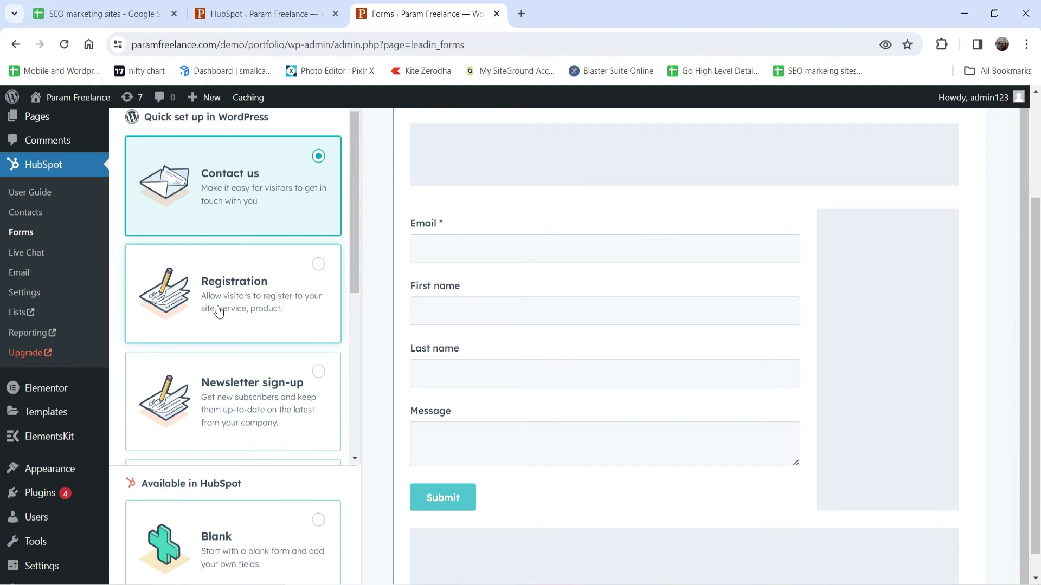
pyautogui.scroll(-5, 237, 295)
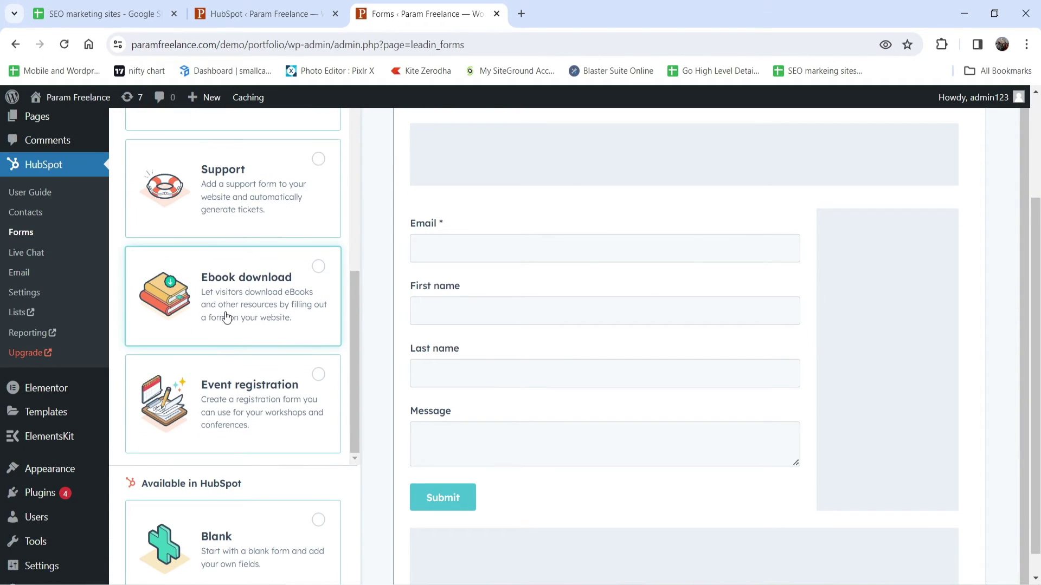
pyautogui.scroll(-1, 260, 477)
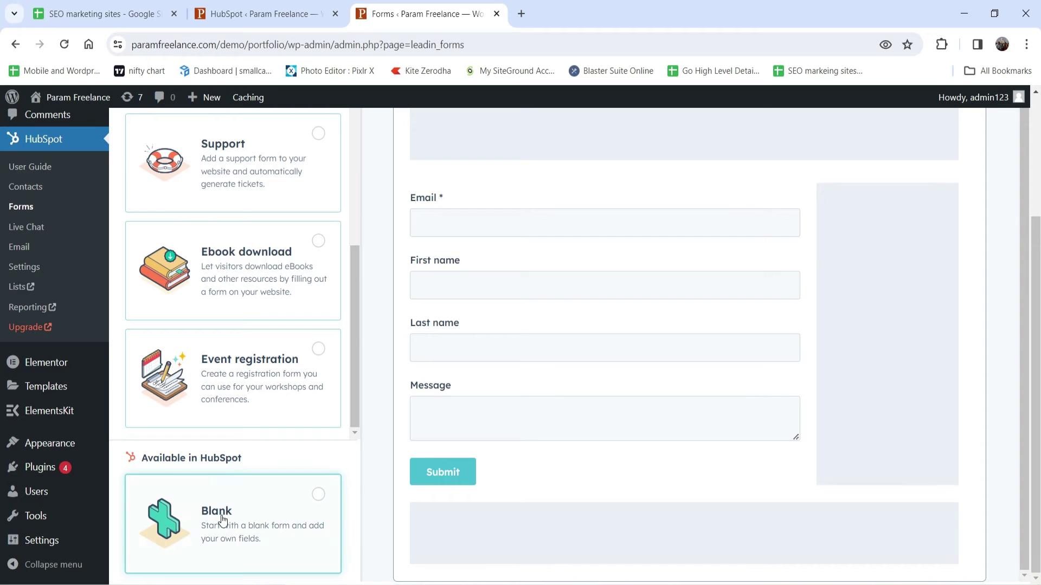
pyautogui.click(222, 519)
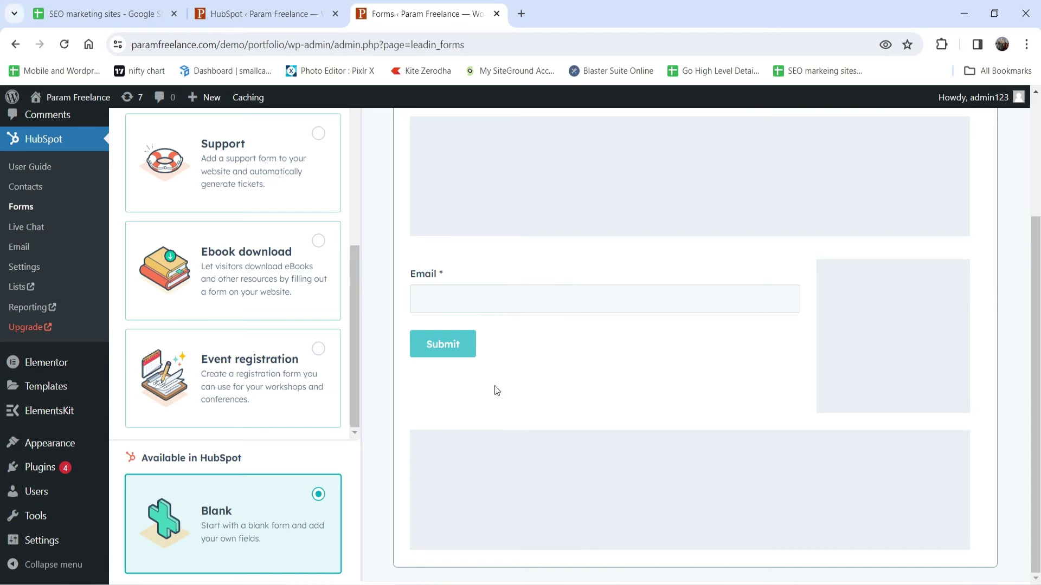
pyautogui.scroll(3, 291, 282)
pyautogui.scroll(7, 260, 325)
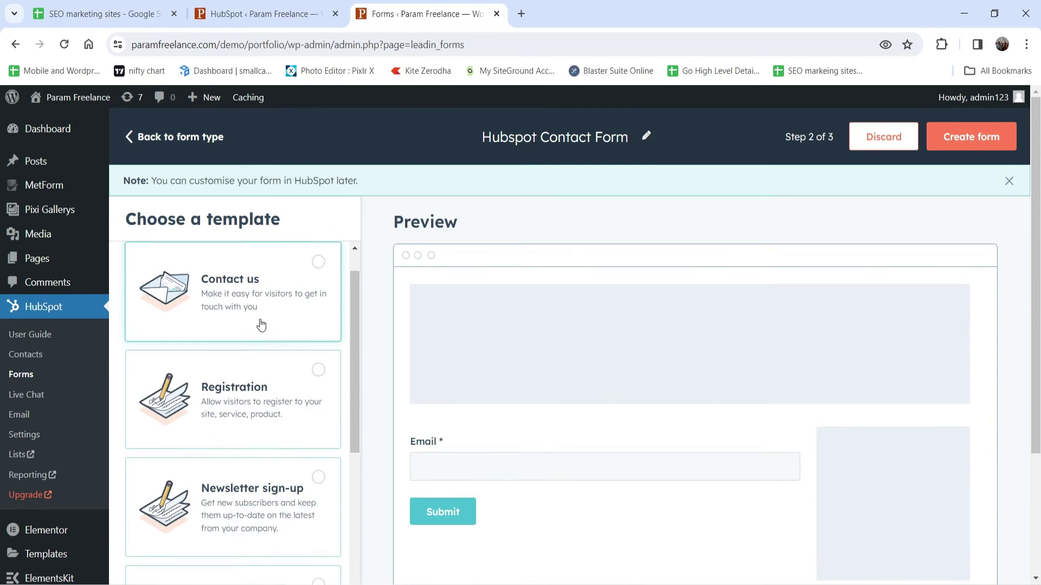
pyautogui.click(244, 308)
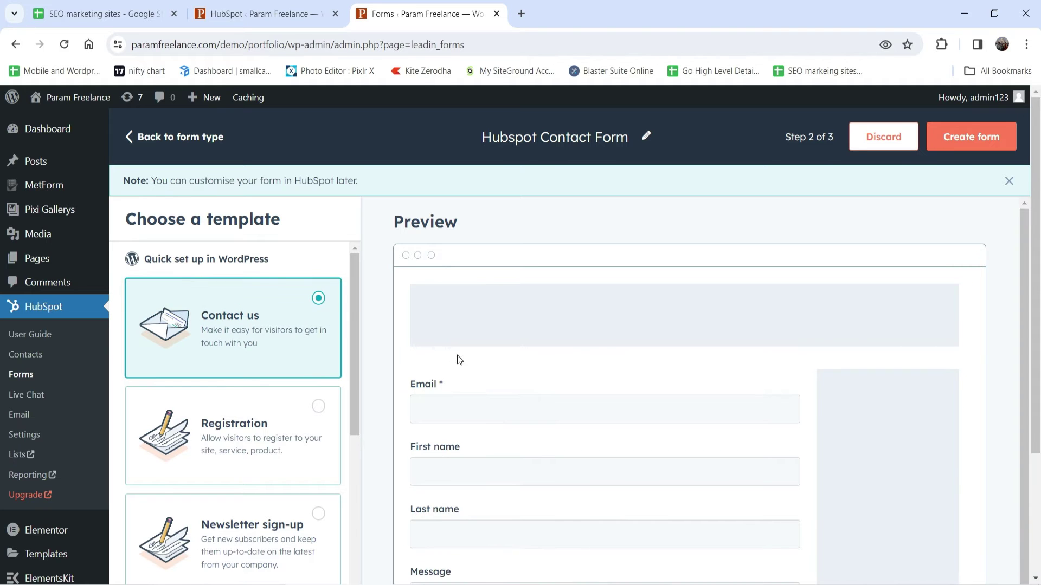
pyautogui.click(964, 152)
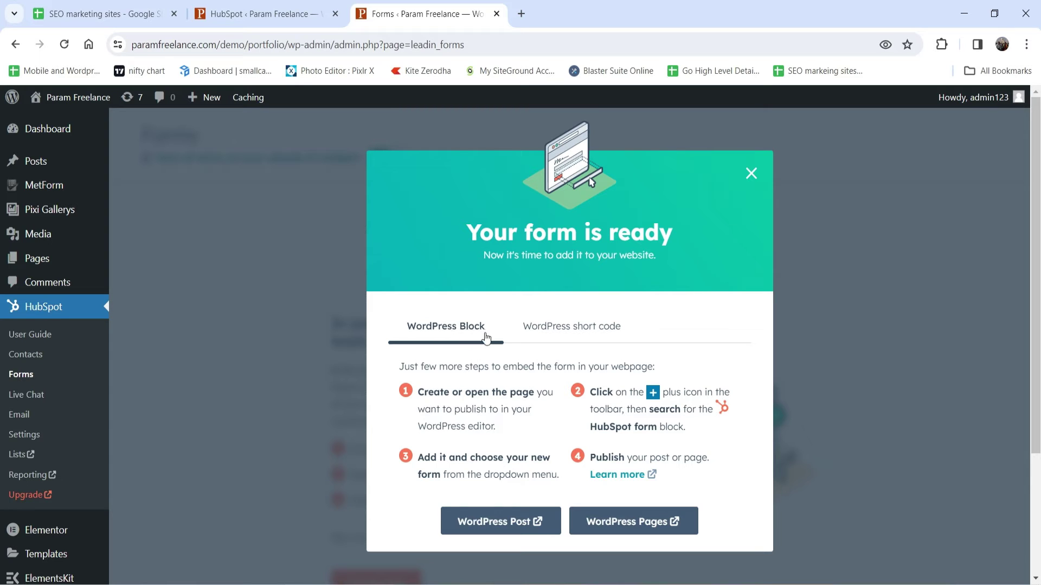
# - Copy the Hubspot Contact Form's WordPress shortcode and close the form-ready dialog
pyautogui.click(582, 339)
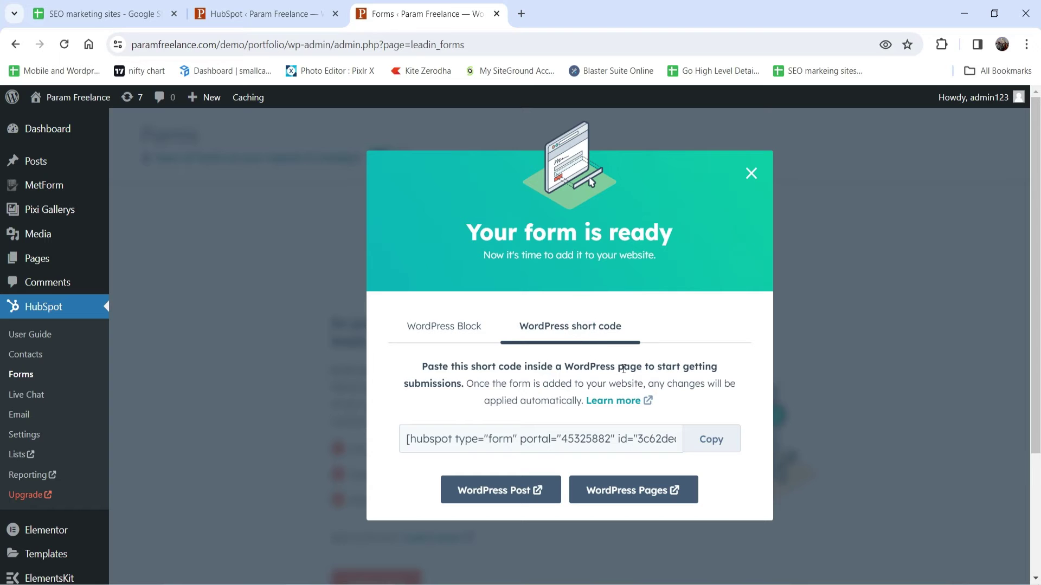
pyautogui.click(714, 448)
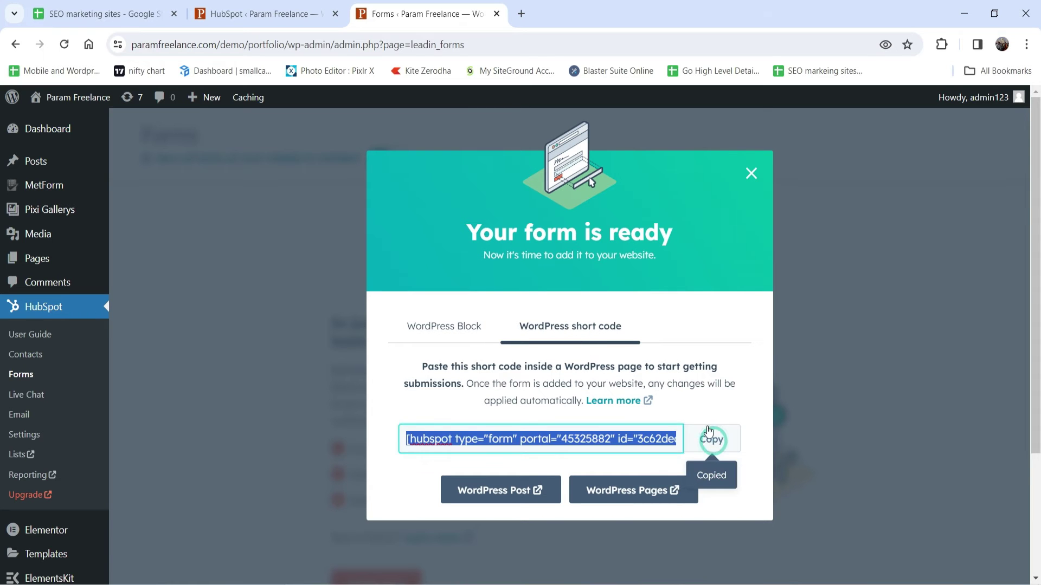
pyautogui.click(751, 173)
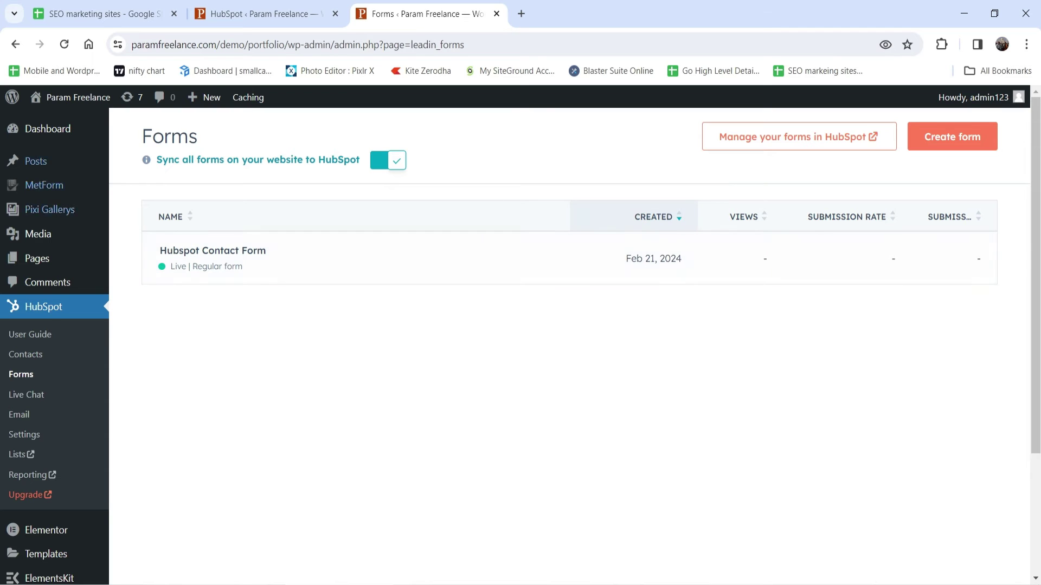
# - Open the Sample Page editor in a new tab
pyautogui.moveTo(49, 259)
pyautogui.rightClick(153, 271)
pyautogui.click(198, 285)
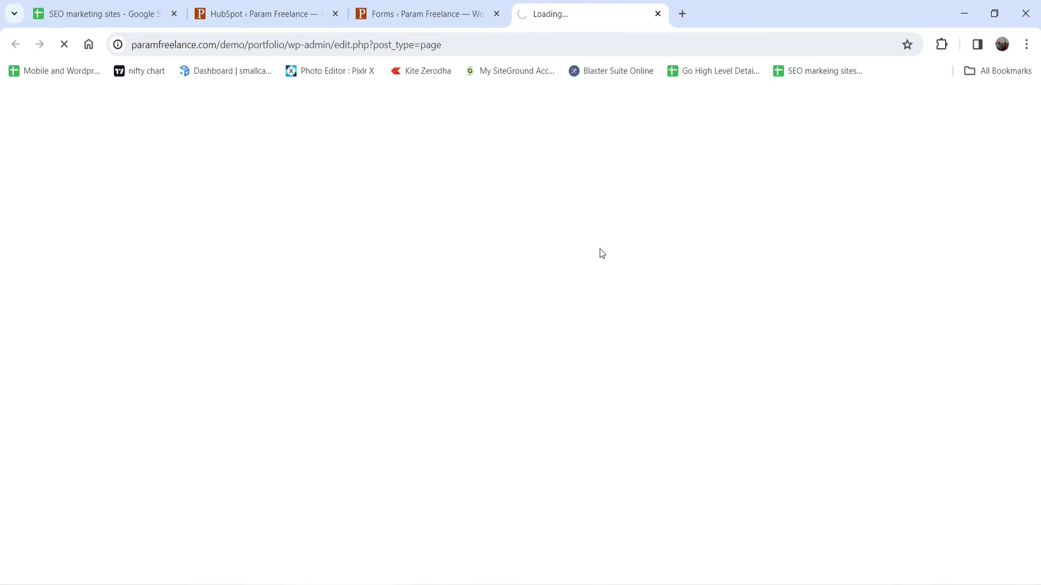
pyautogui.rightClick(161, 515)
pyautogui.click(203, 362)
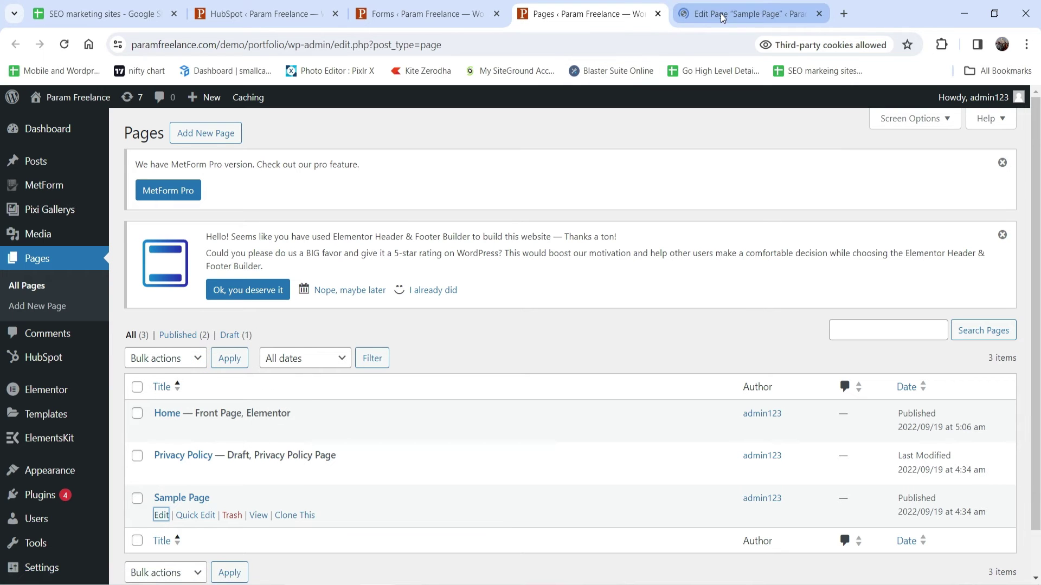
pyautogui.click(722, 15)
# - Insert a Shortcode block with the pasted form shortcode and update Sample Page
pyautogui.scroll(-4, 709, 406)
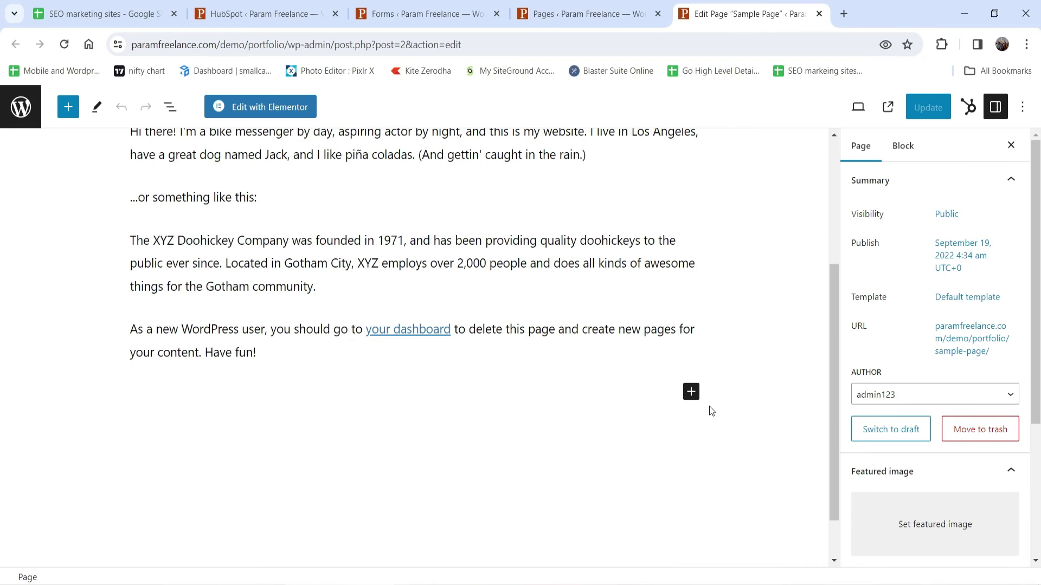
pyautogui.click(691, 392)
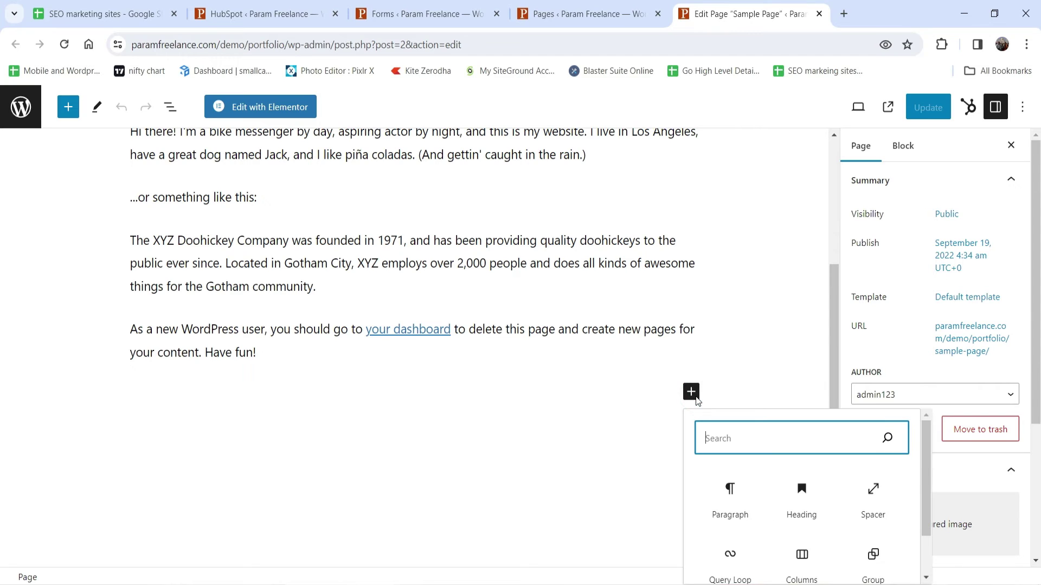
pyautogui.write('short')
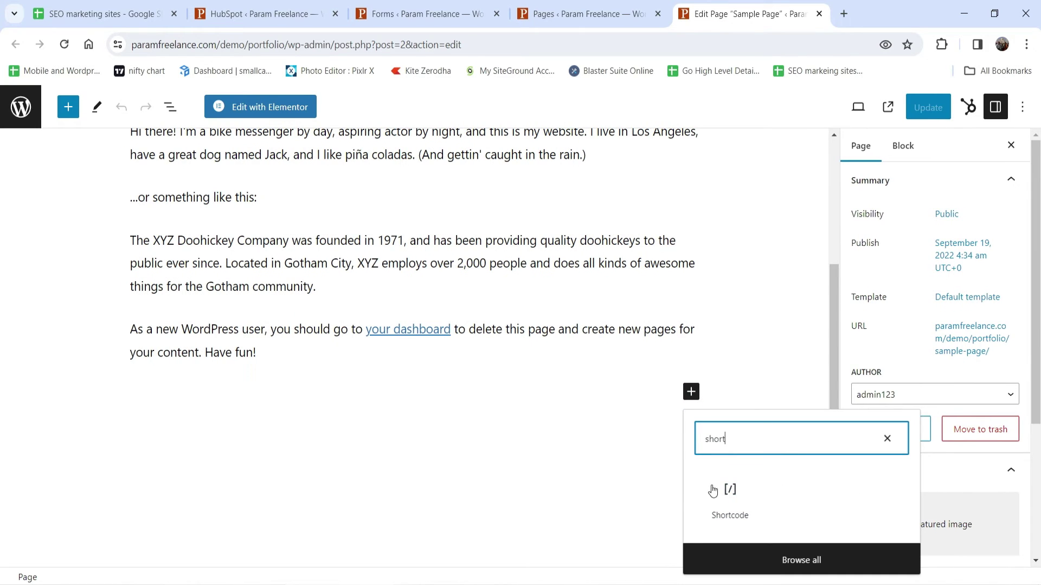
pyautogui.click(727, 490)
pyautogui.click(259, 443)
pyautogui.hotkey('ctrl', 'v')
pyautogui.click(259, 444)
pyautogui.click(927, 108)
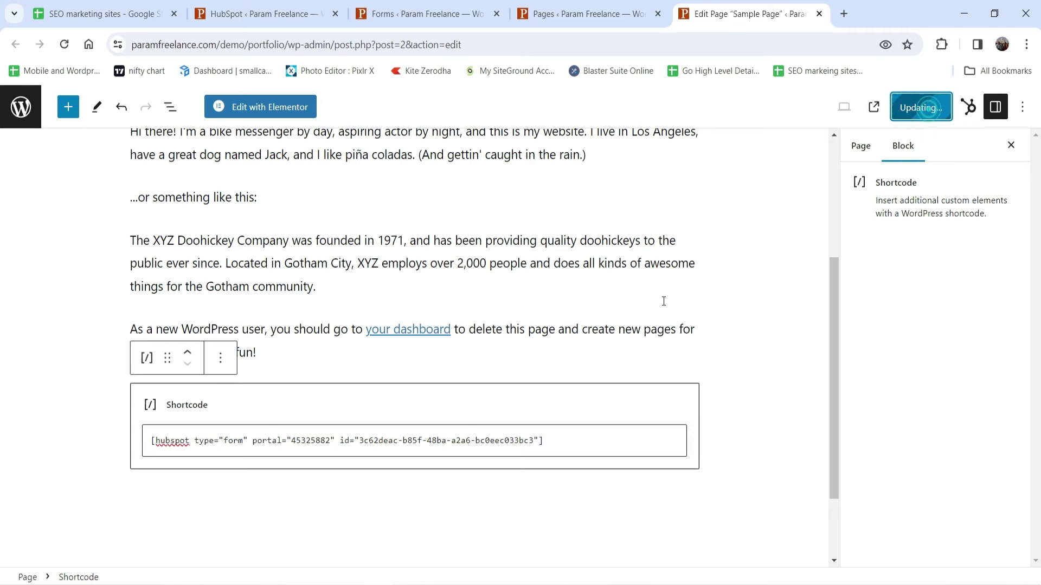
# - View the live Sample Page in a new tab
pyautogui.rightClick(130, 547)
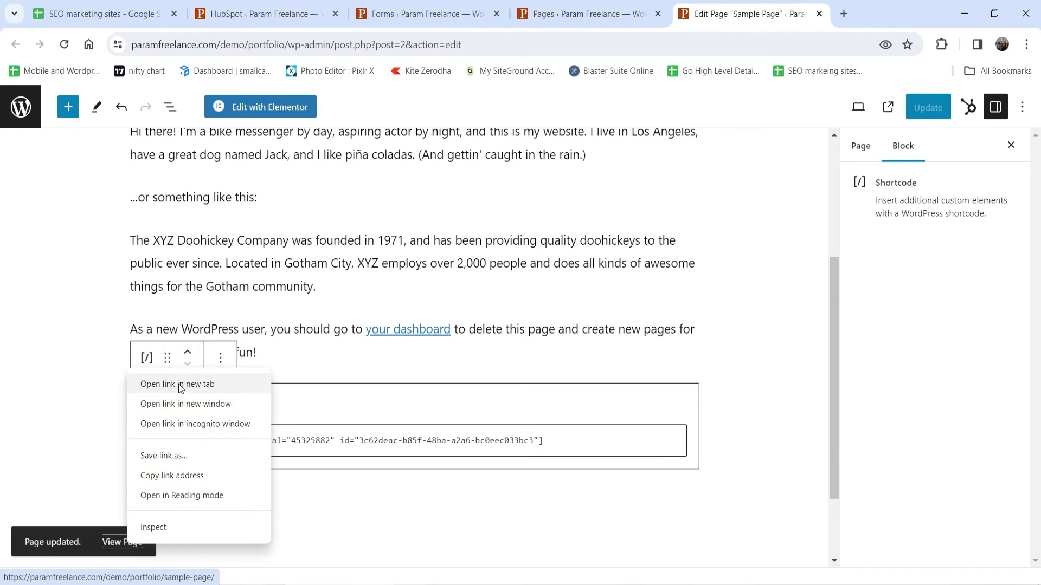
pyautogui.click(174, 383)
pyautogui.click(815, 17)
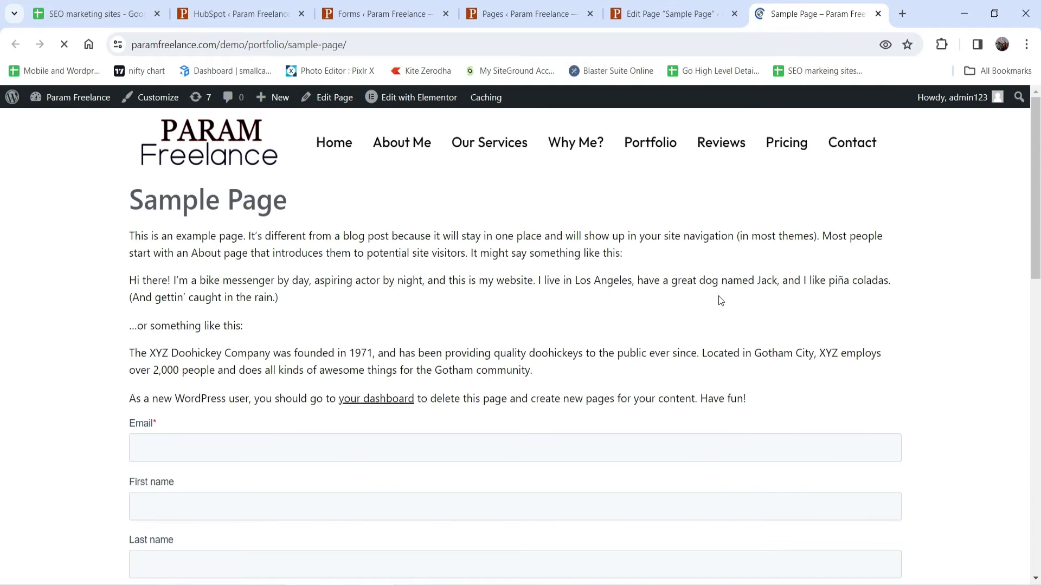
# - Fill in a test email on the Sample Page form and submit it
pyautogui.scroll(-4, 717, 298)
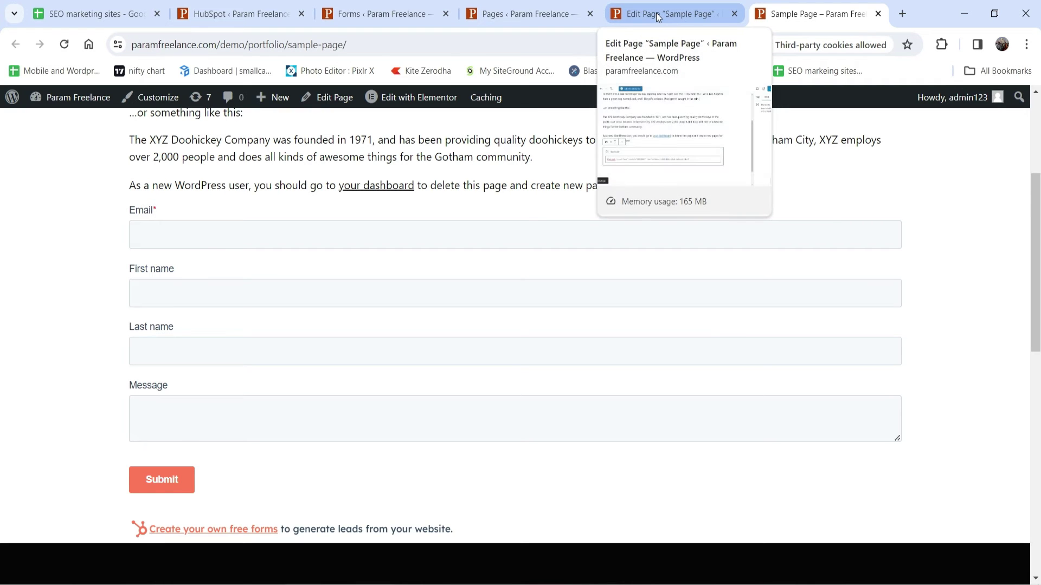
pyautogui.click(48, 251)
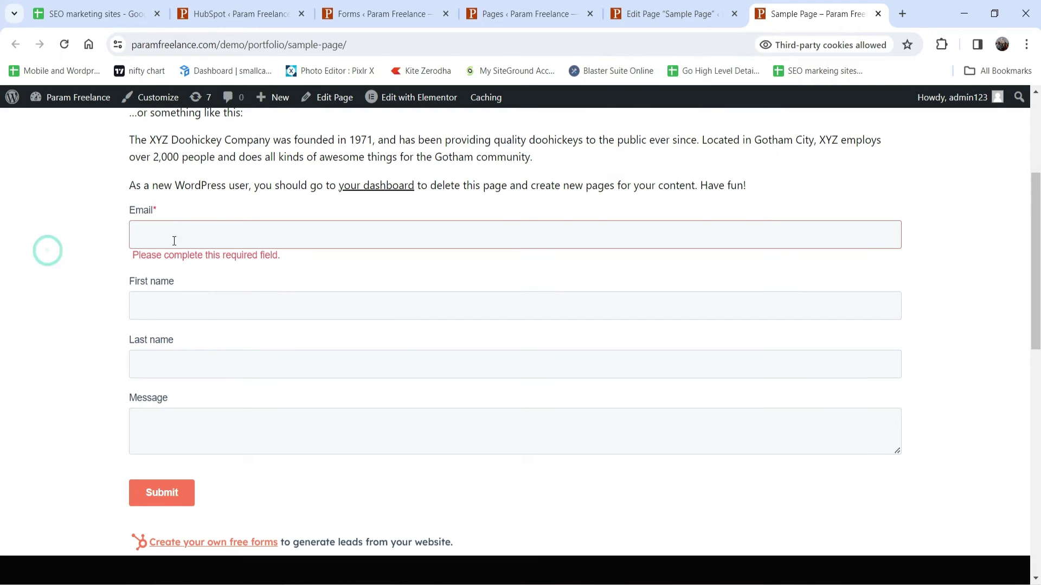
pyautogui.click(221, 222)
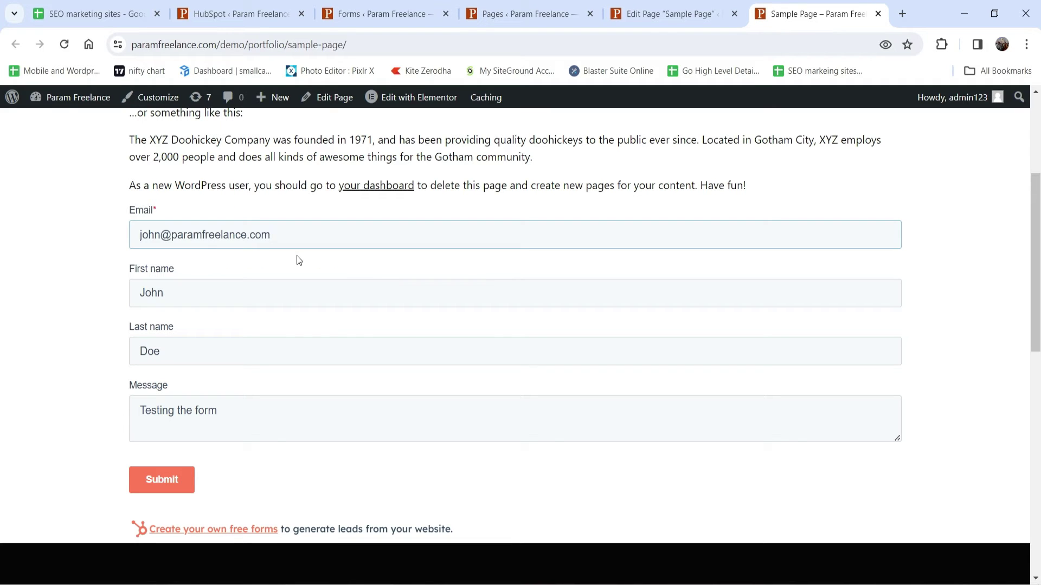
pyautogui.click(163, 482)
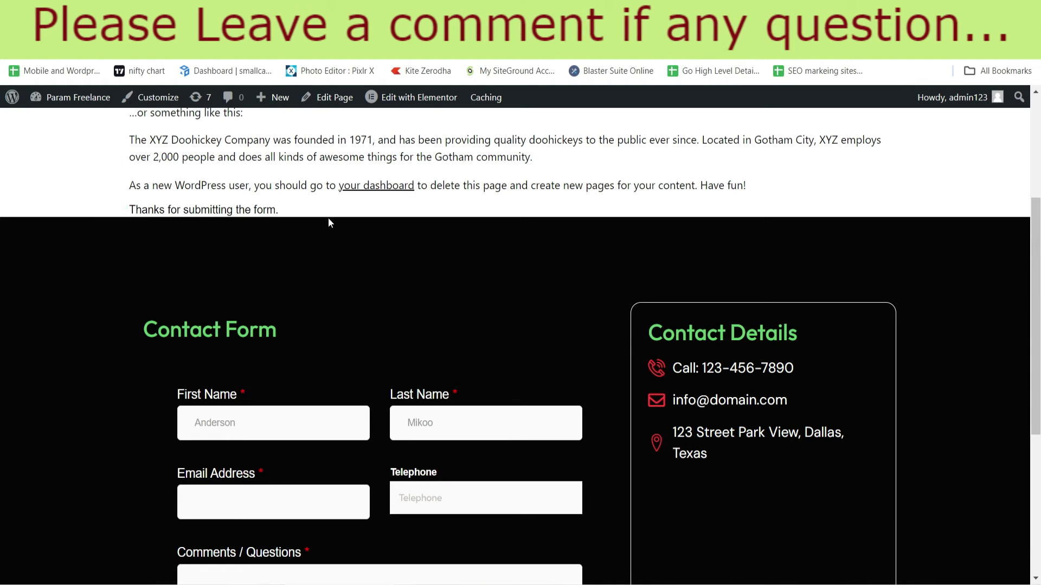
# - Go back to the HubSpot Forms list in WordPress admin
pyautogui.scroll(4, 555, 160)
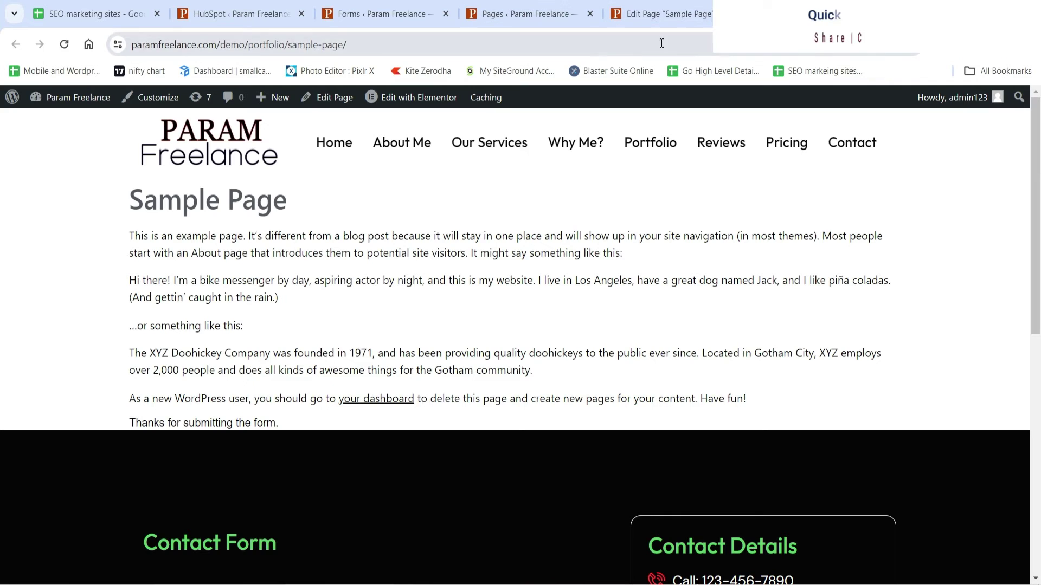
pyautogui.click(252, 16)
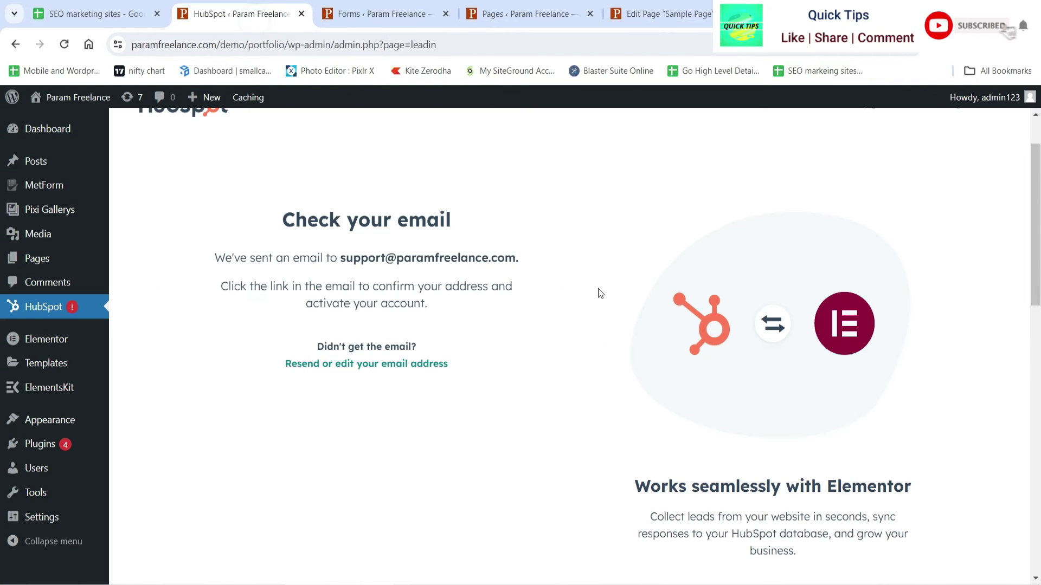
pyautogui.hotkey('ctrl', 'Tab')
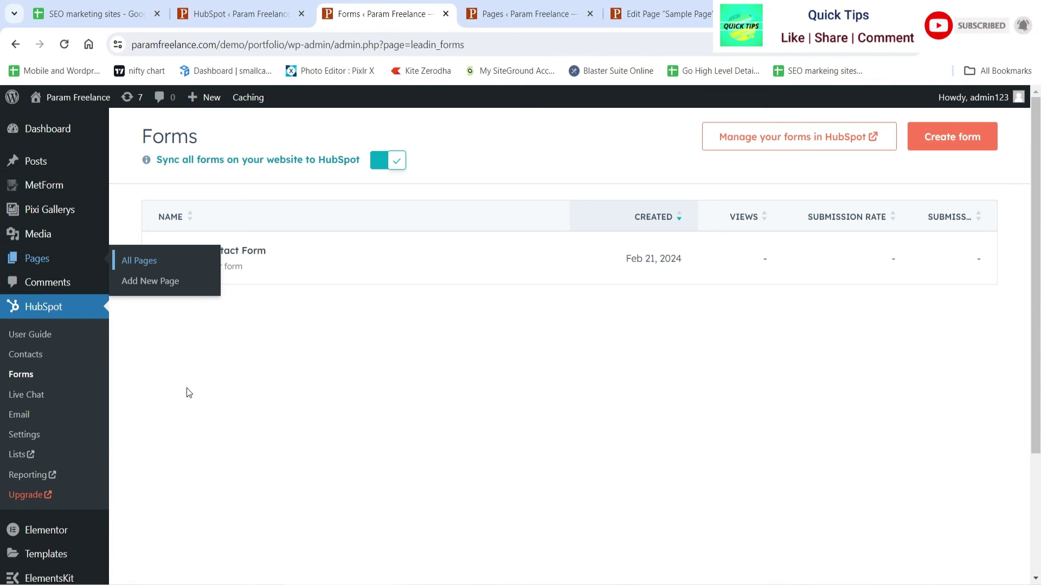
# - Preview the new test contact in HubSpot Contacts, leaving its lifecycle stage as Lead
pyautogui.click(33, 354)
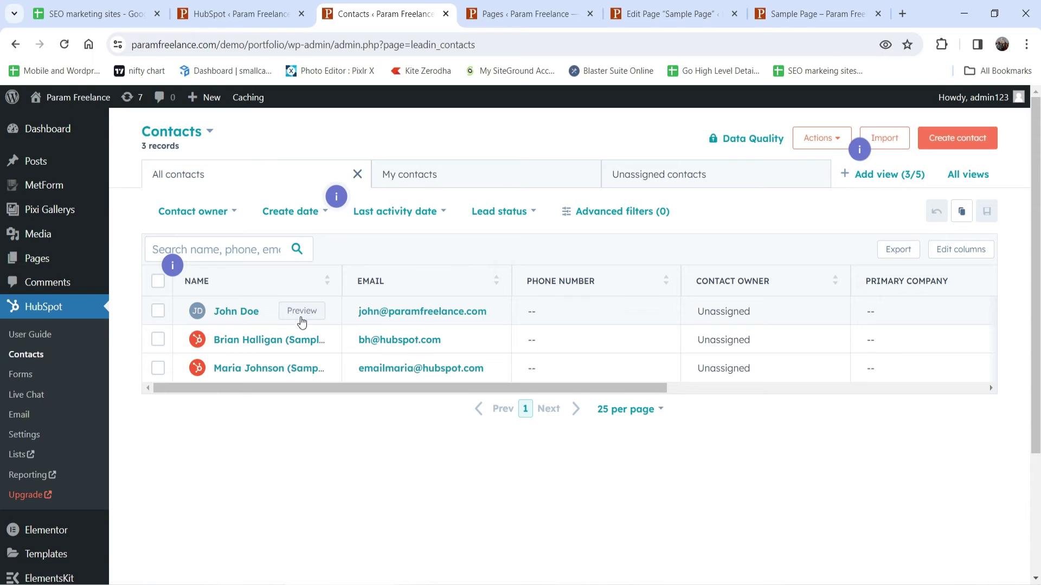
pyautogui.click(301, 318)
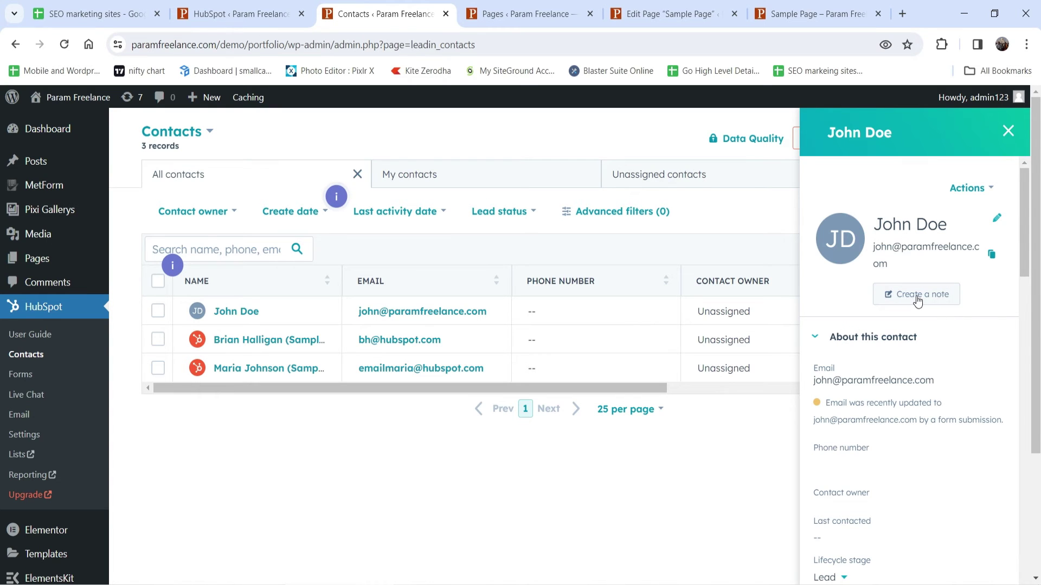
pyautogui.scroll(-6, 916, 301)
pyautogui.click(843, 224)
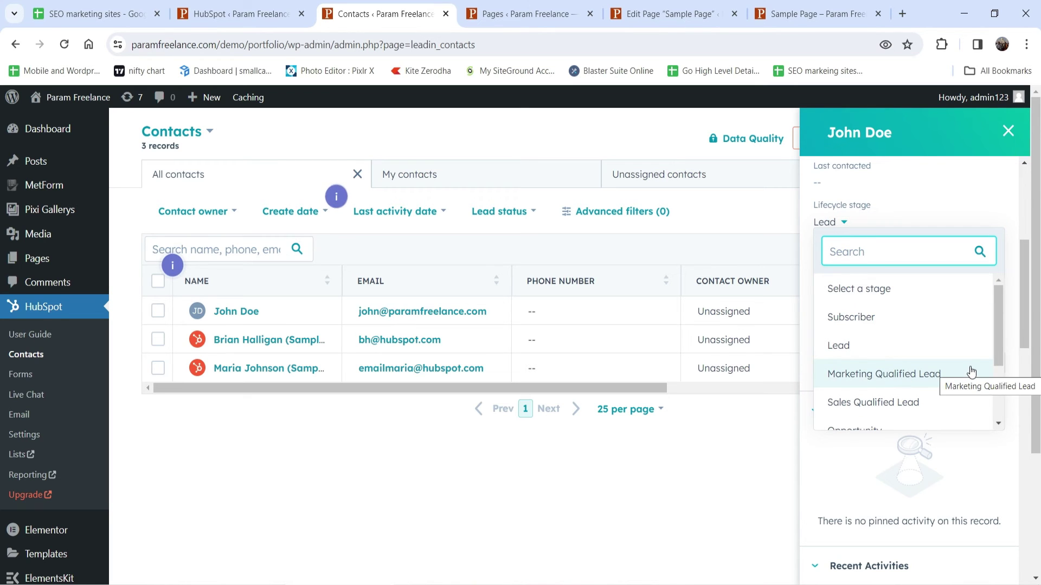
pyautogui.click(818, 517)
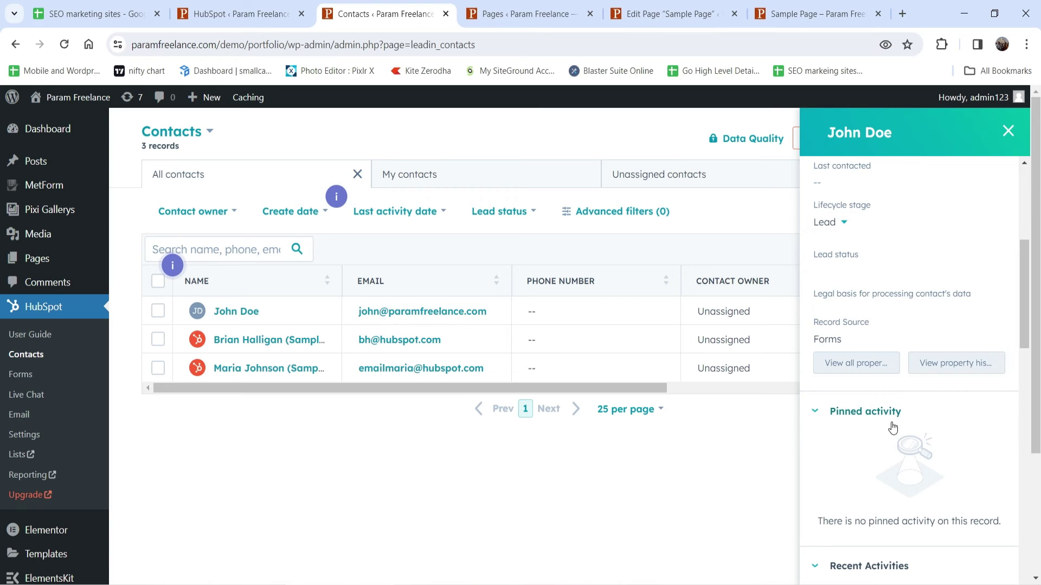
# - Check the contact's lead status options, then go to HubSpot Live Chat
pyautogui.click(844, 263)
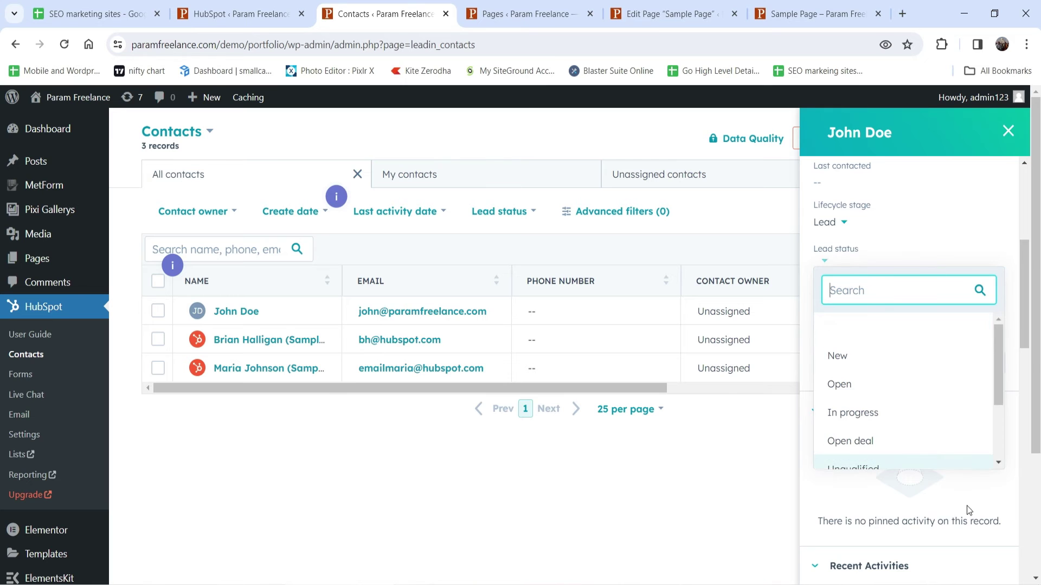
pyautogui.scroll(4, 926, 319)
pyautogui.scroll(-3, 926, 320)
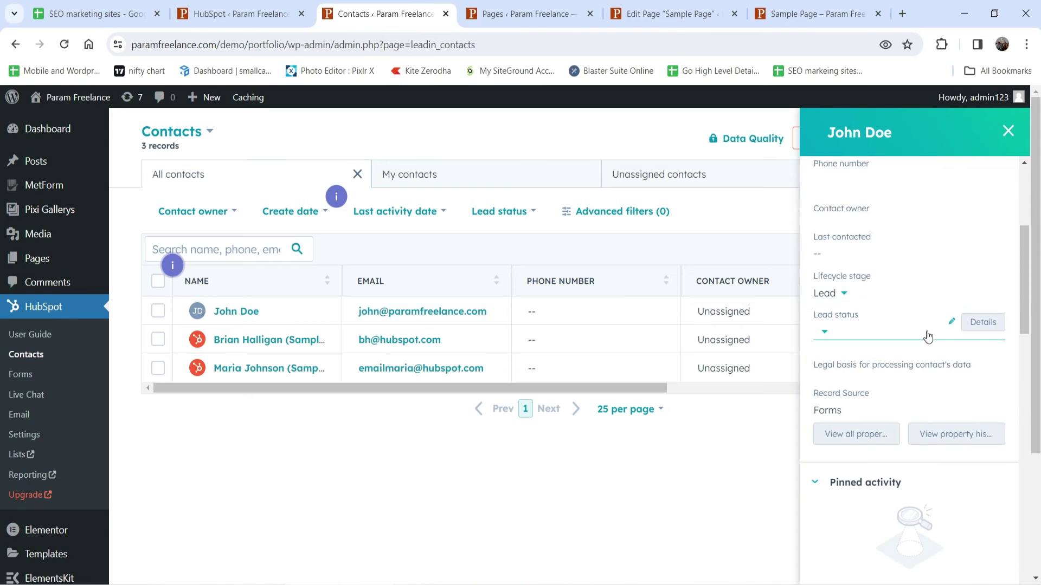
pyautogui.scroll(5, 925, 325)
pyautogui.scroll(-5, 921, 369)
pyautogui.scroll(-10, 905, 398)
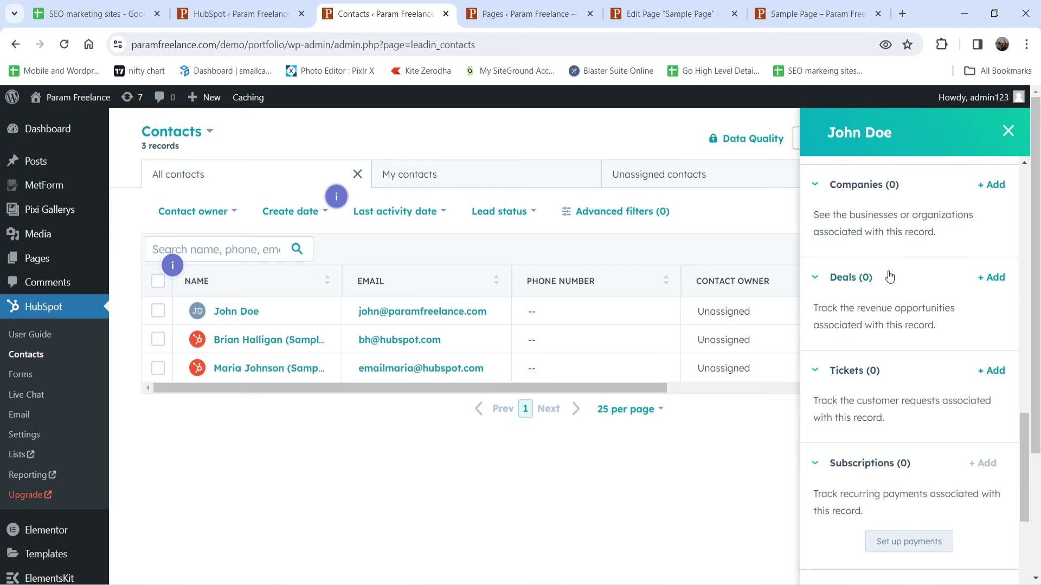
pyautogui.scroll(-3, 992, 412)
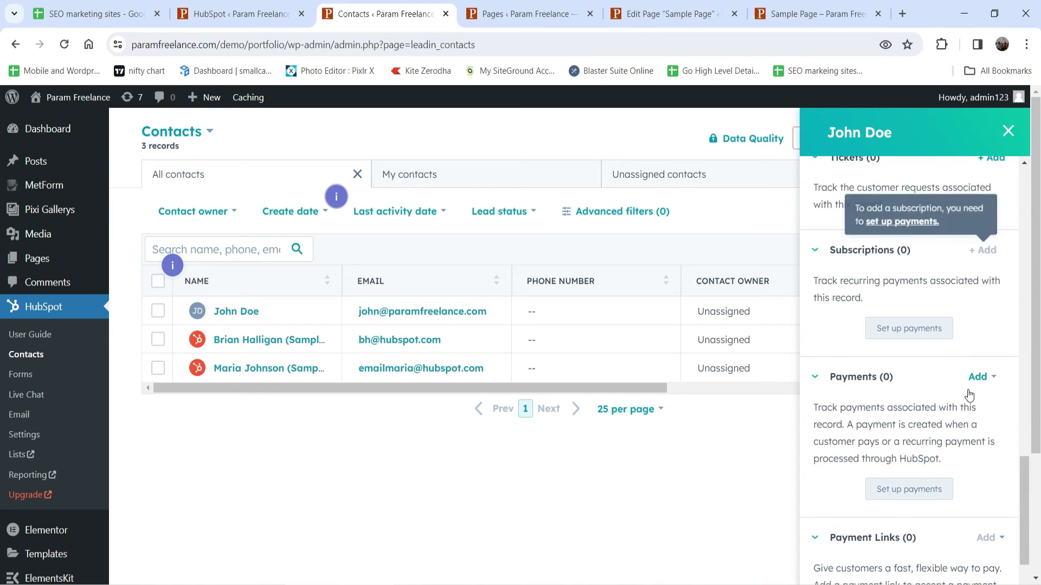
pyautogui.scroll(-4, 904, 349)
pyautogui.scroll(-6, 904, 350)
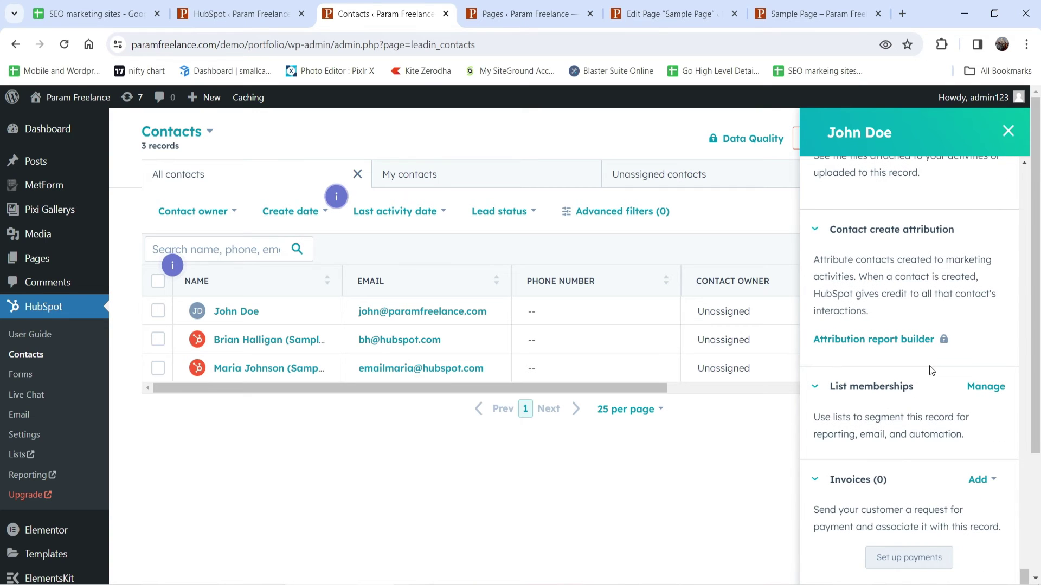
pyautogui.click(37, 395)
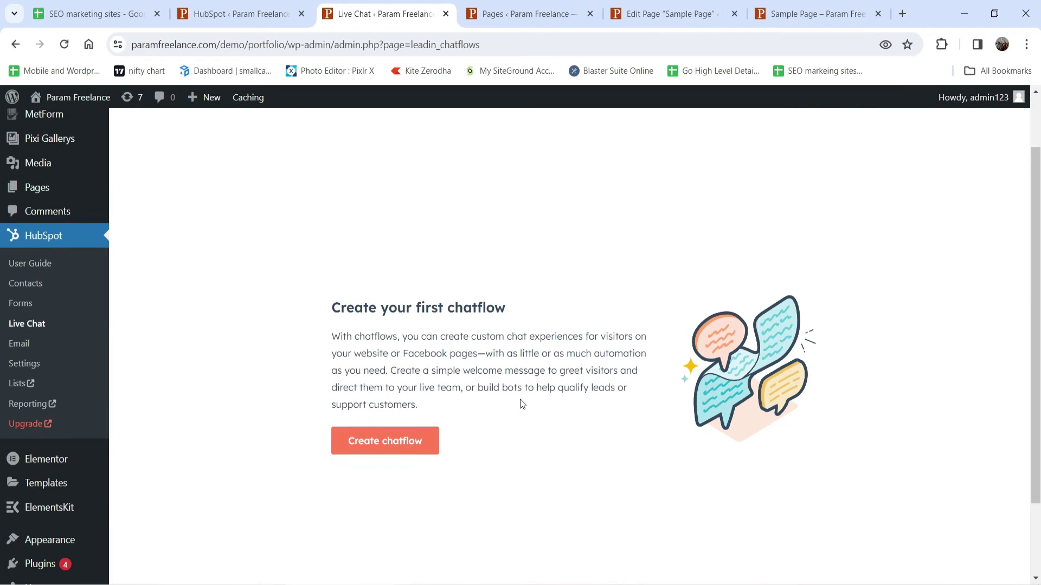
# - Start a Live chat chatflow routed to the Inbox in English
pyautogui.click(400, 438)
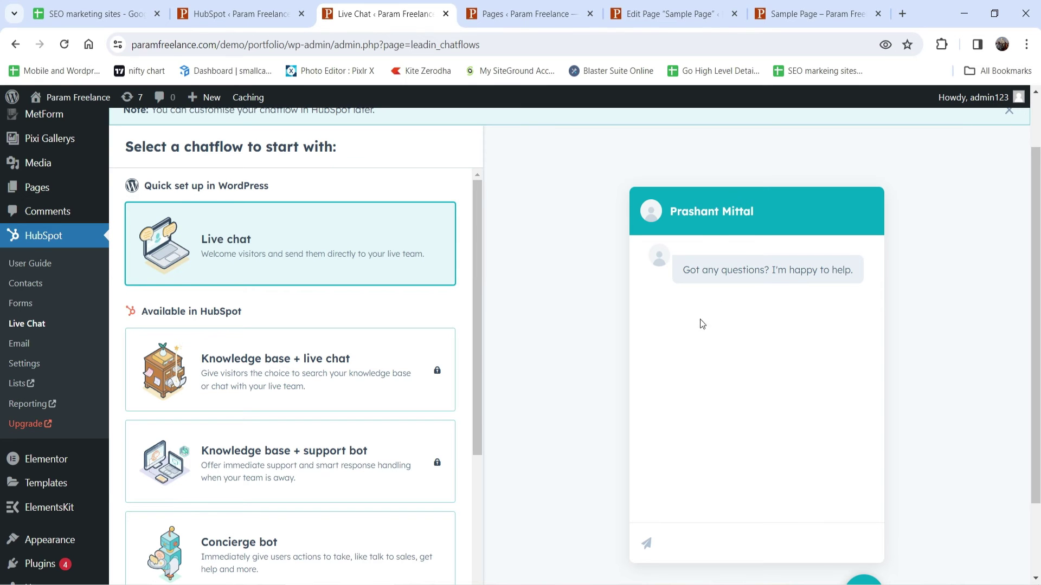
pyautogui.scroll(2, 947, 302)
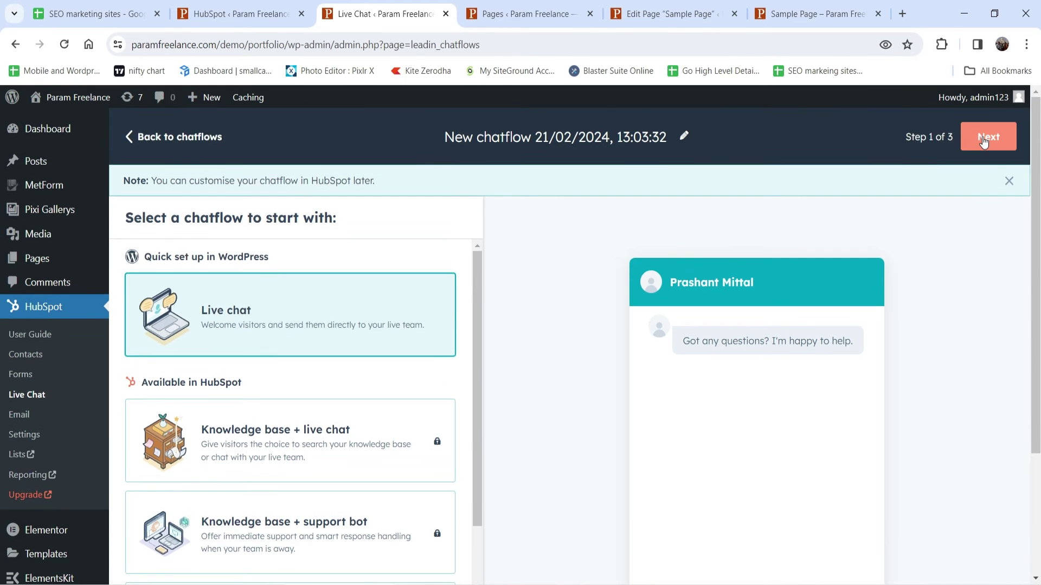
pyautogui.click(988, 137)
pyautogui.click(217, 355)
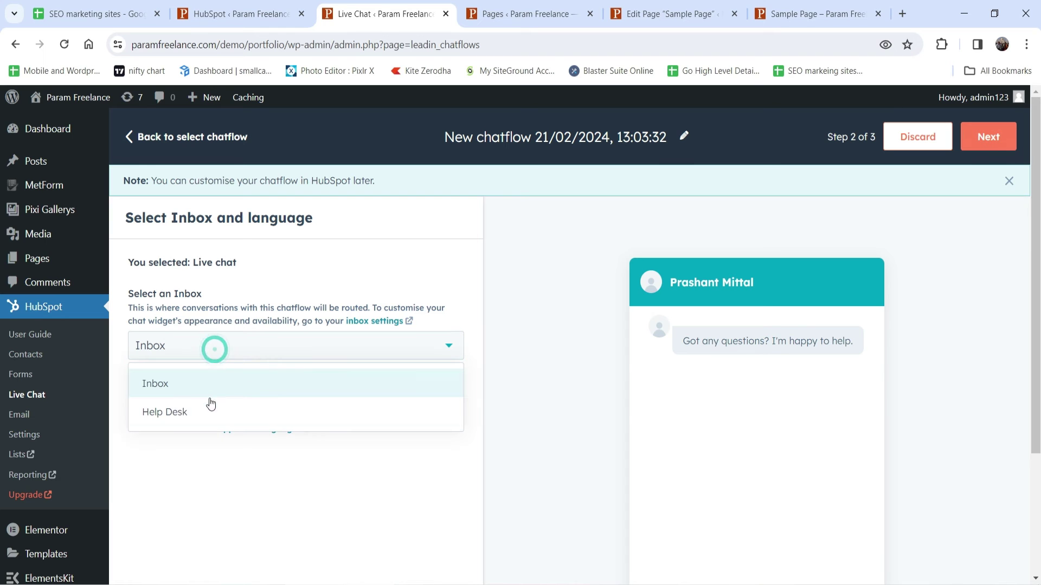
pyautogui.scroll(-1, 212, 391)
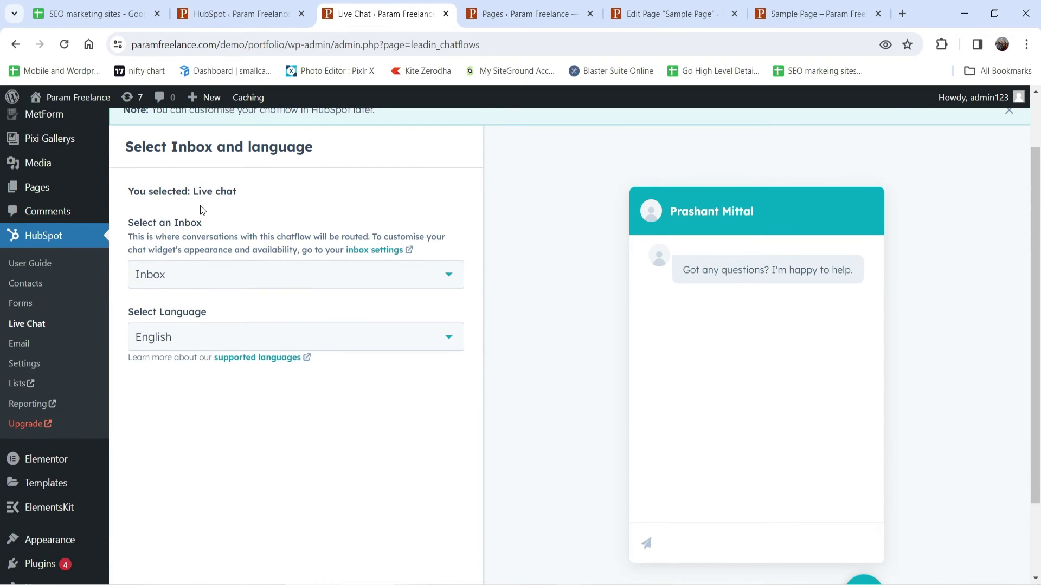
pyautogui.scroll(1, 206, 256)
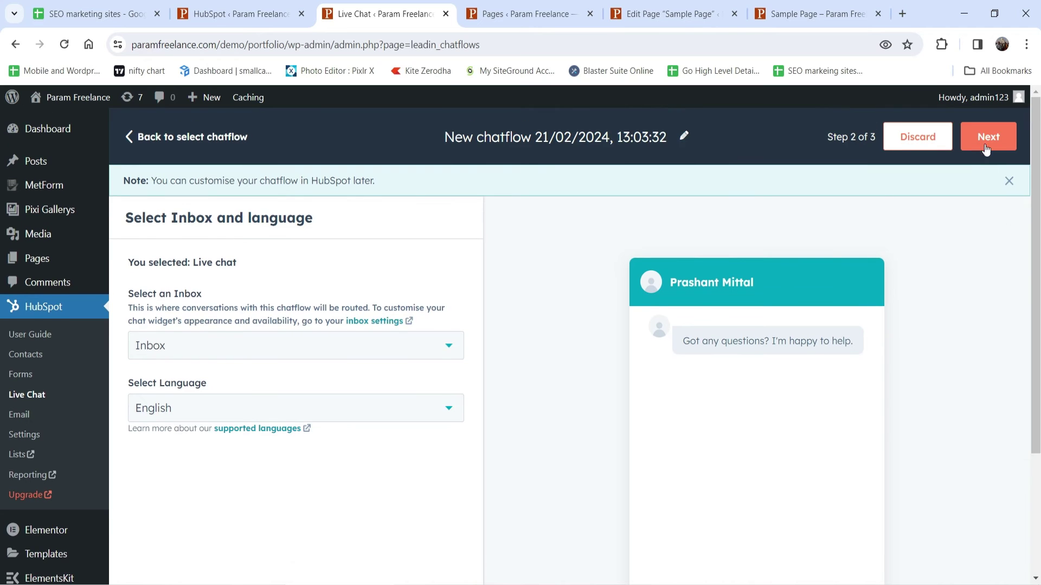
pyautogui.click(986, 142)
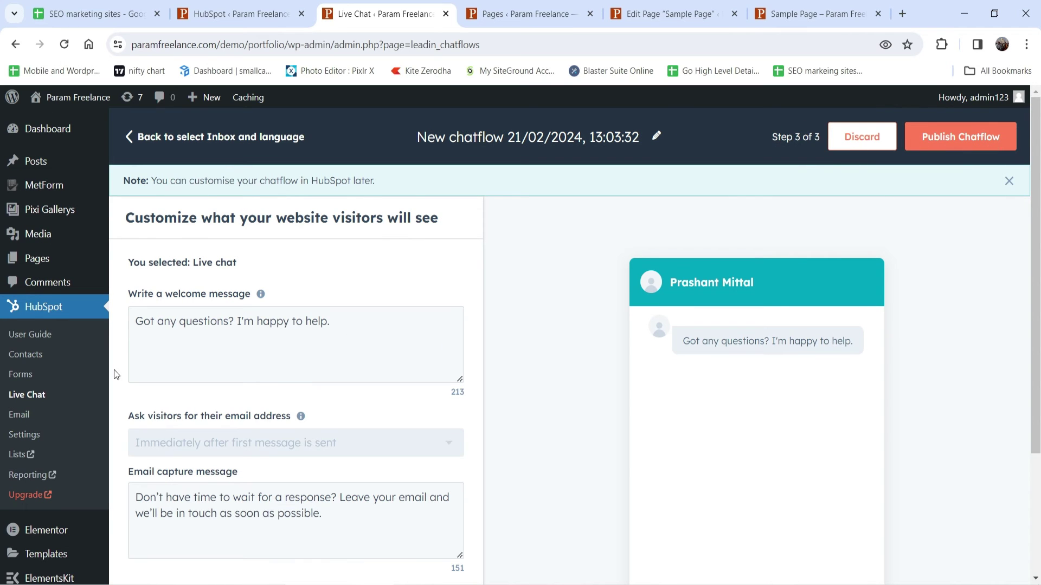
# - Keep the default welcome message, publish the chatflow, and open advanced customisation
pyautogui.tripleClick(158, 323)
pyautogui.click(388, 323)
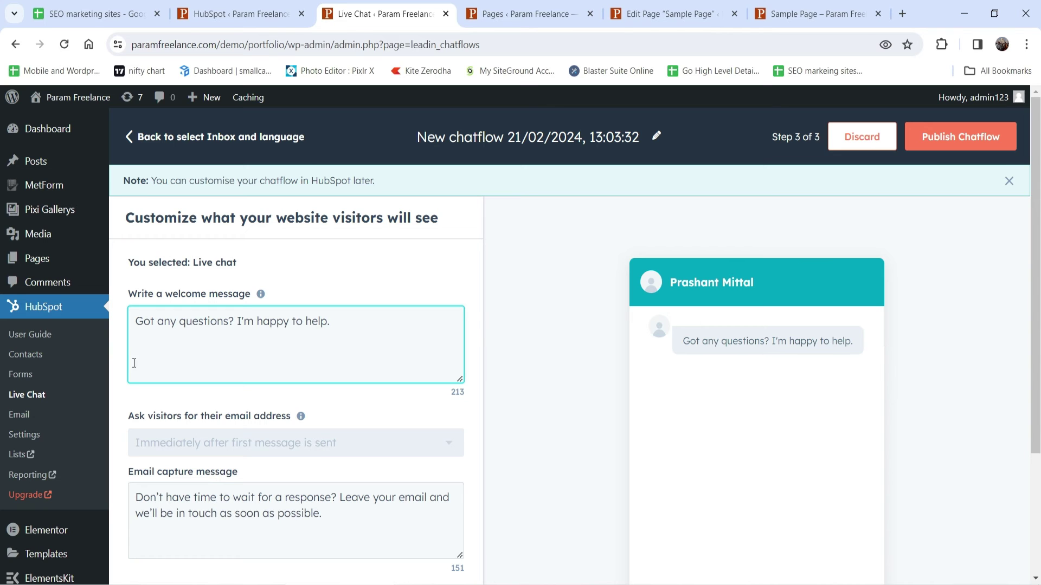
pyautogui.scroll(-2, 361, 319)
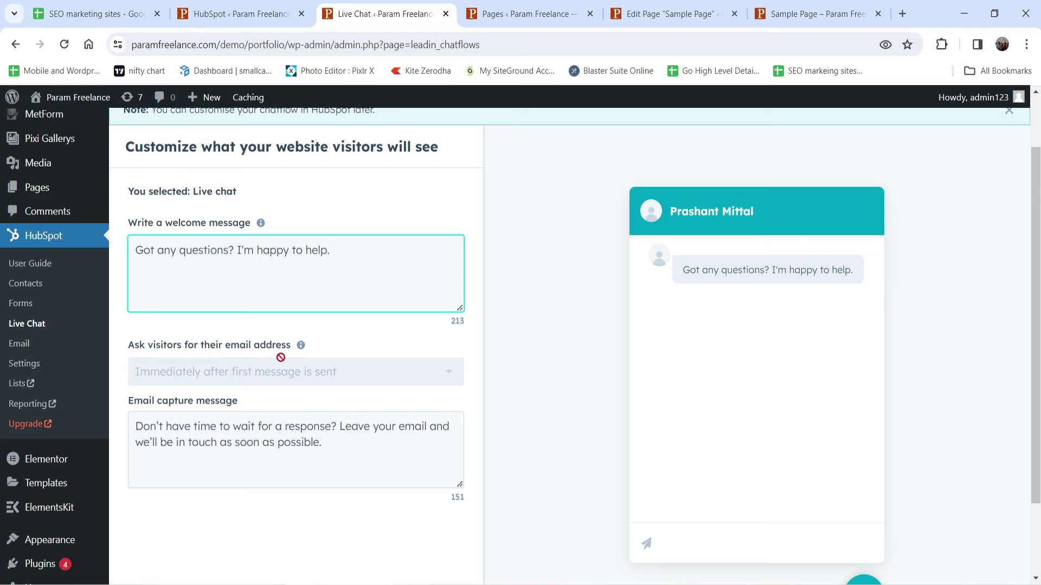
pyautogui.click(301, 346)
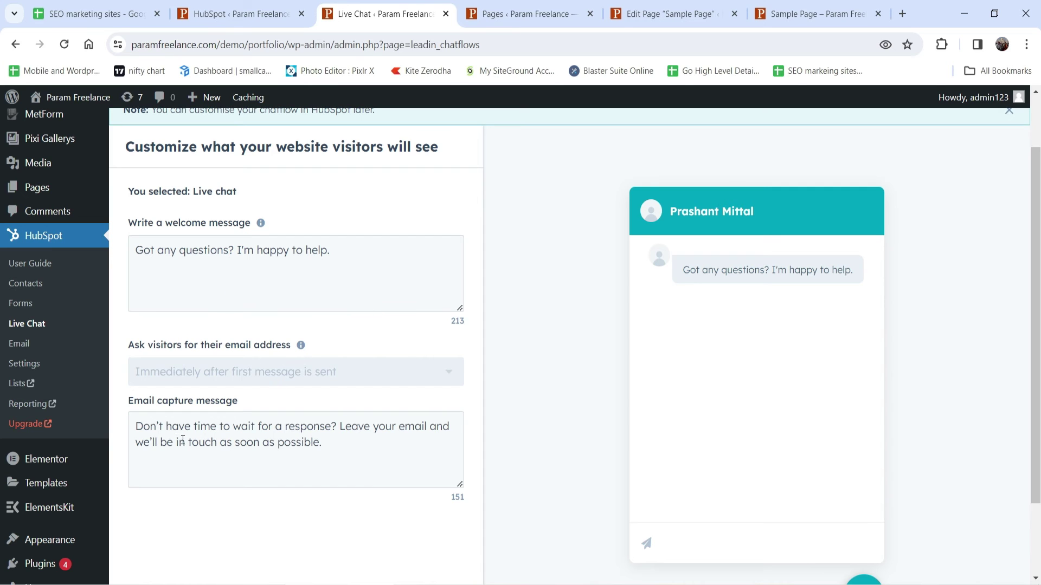
pyautogui.scroll(-1, 313, 352)
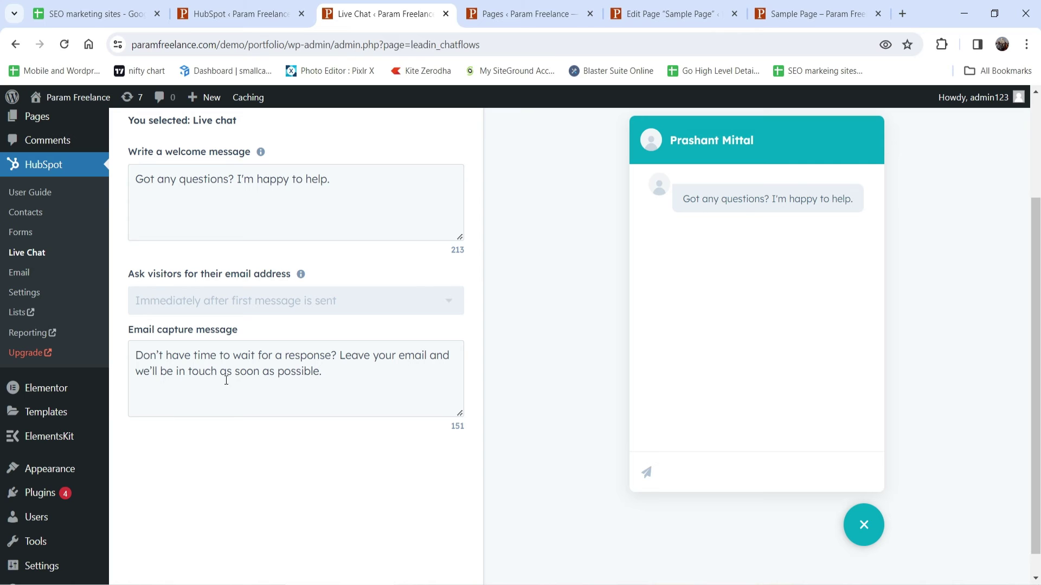
pyautogui.scroll(2, 381, 414)
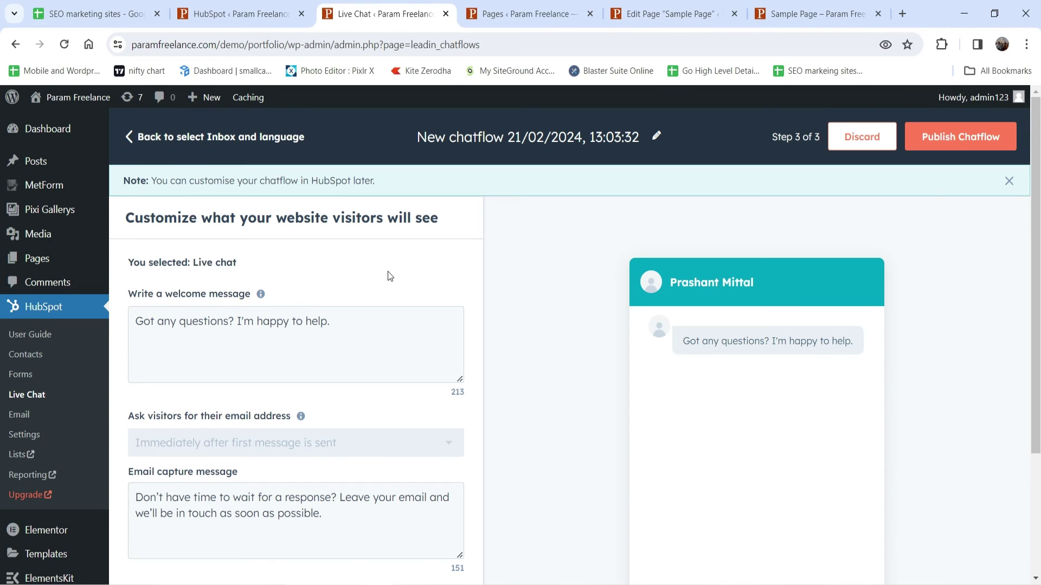
pyautogui.click(935, 148)
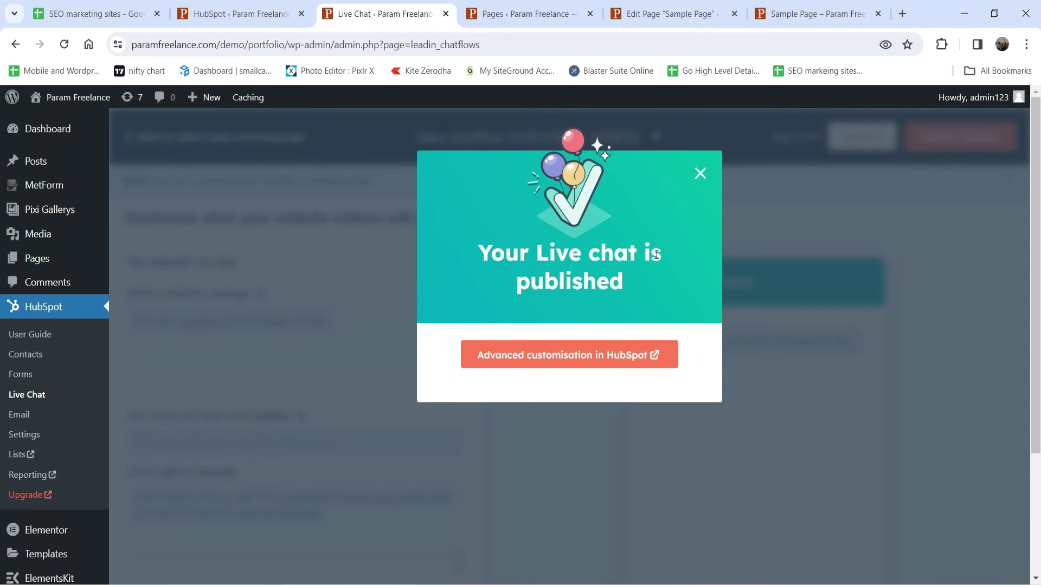
pyautogui.click(573, 357)
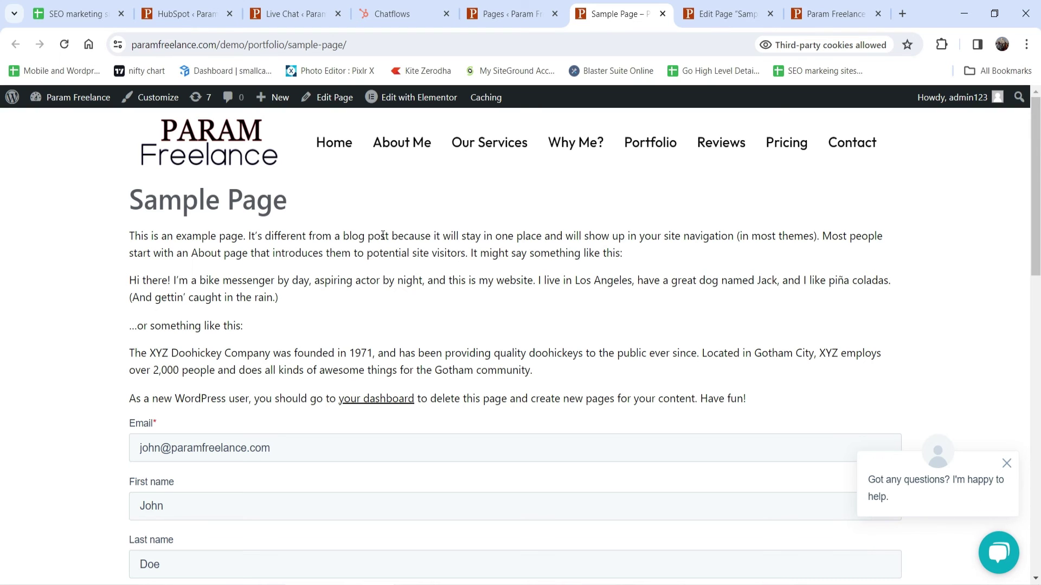
pyautogui.click(911, 480)
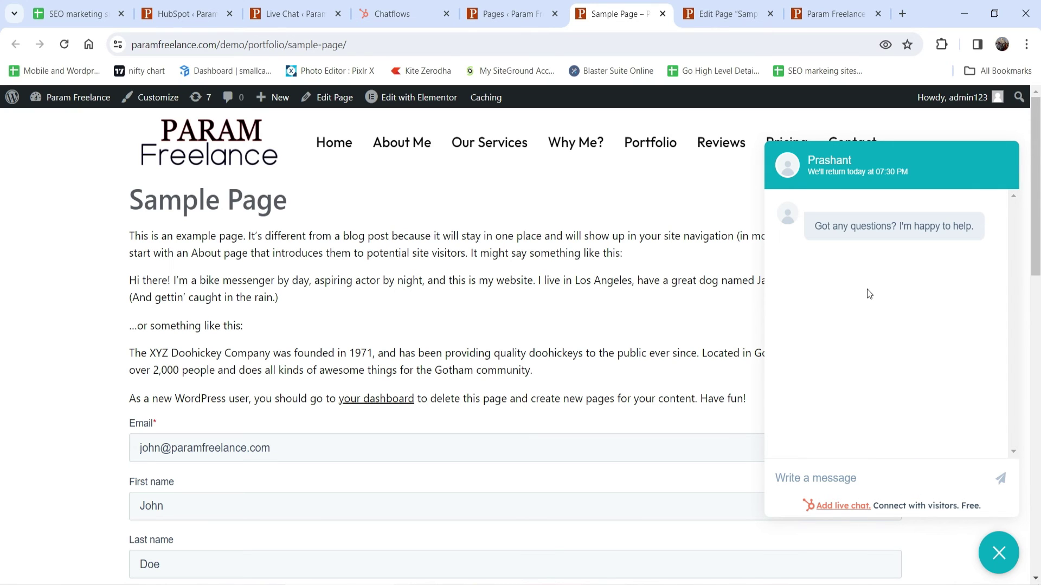
pyautogui.write('hi')
pyautogui.press('Return')
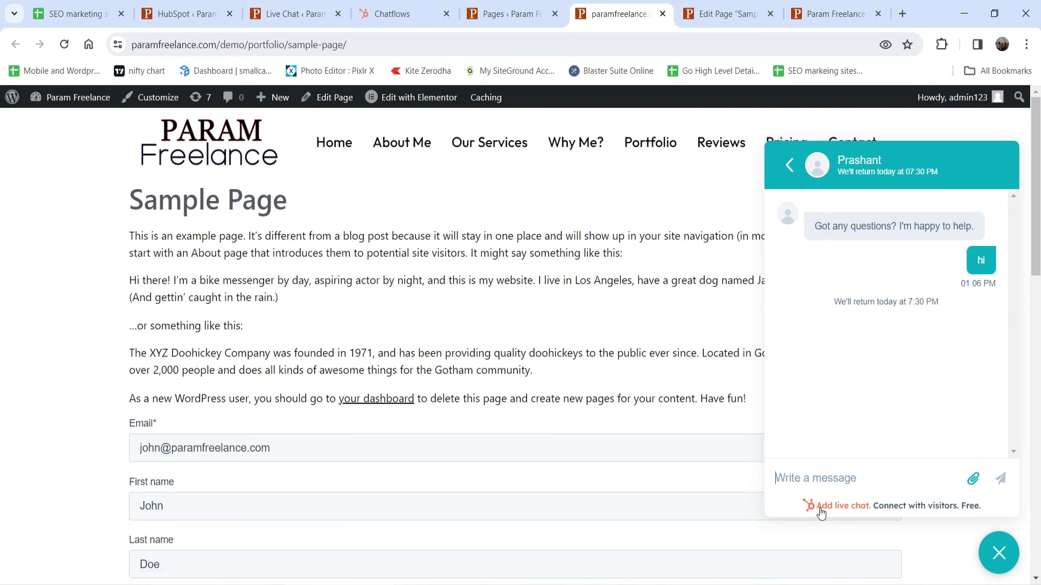
pyautogui.click(380, 47)
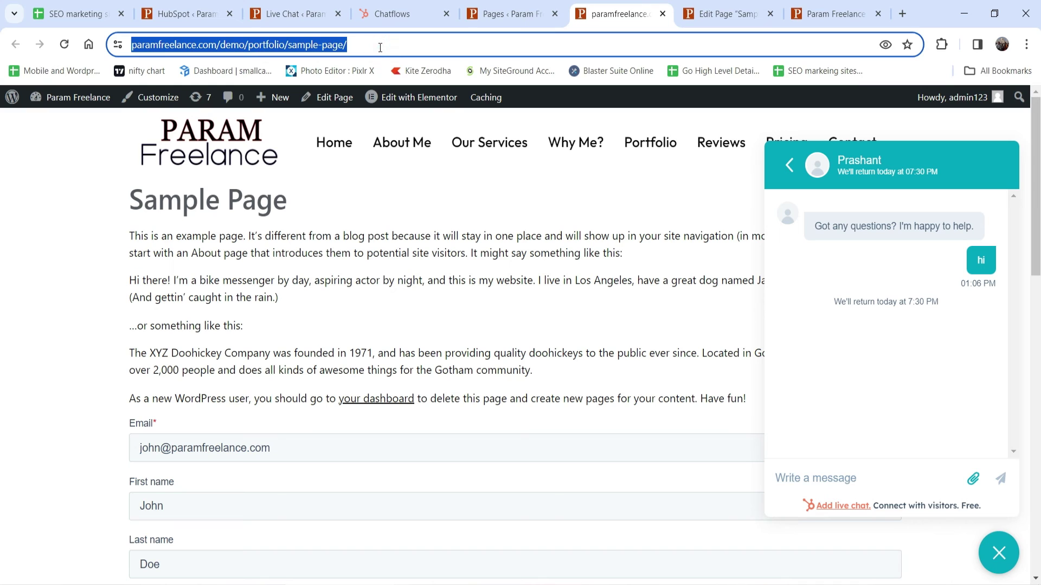
pyautogui.click(406, 269)
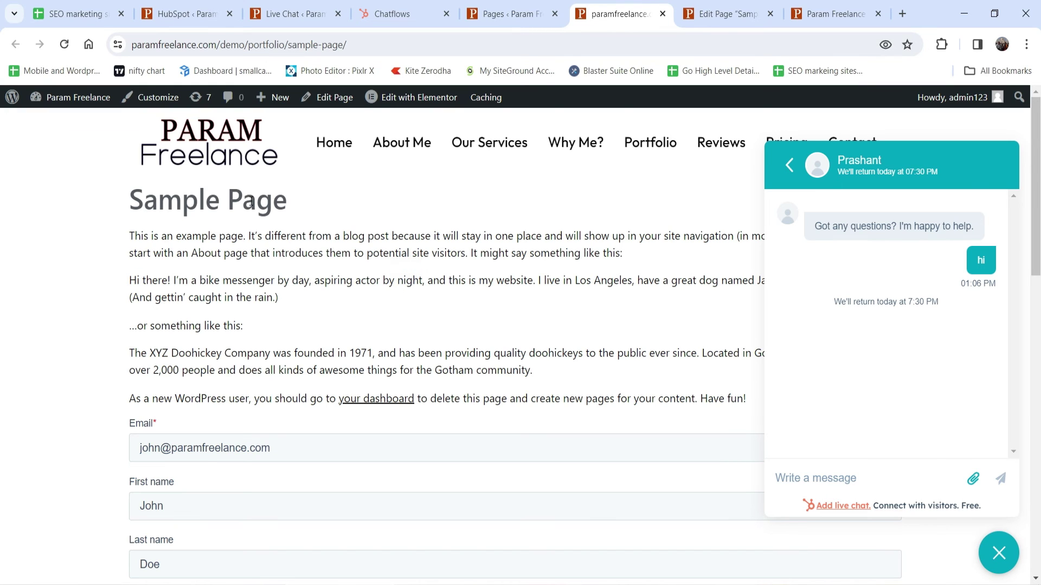
pyautogui.moveTo(556, 583)
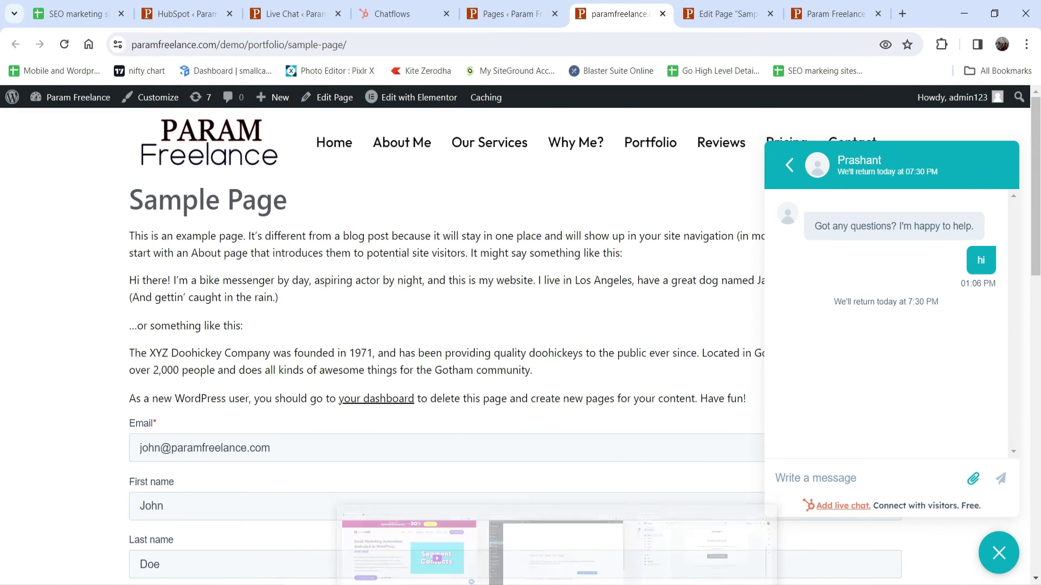
pyautogui.click(490, 318)
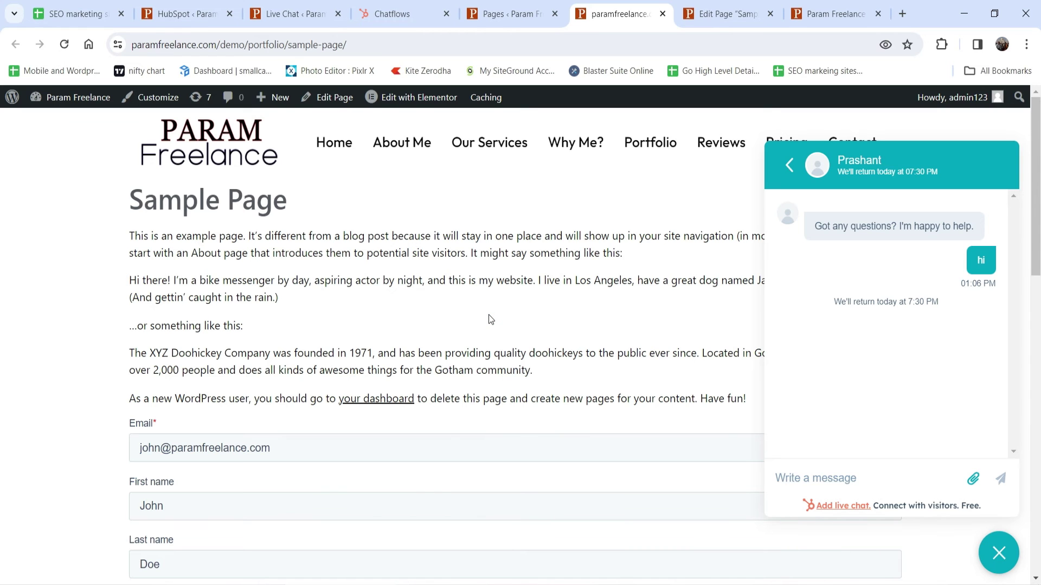
# - Send 'hi' through the live chat on the Sample Page in Firefox
pyautogui.hotkey('alt', 'Tab')
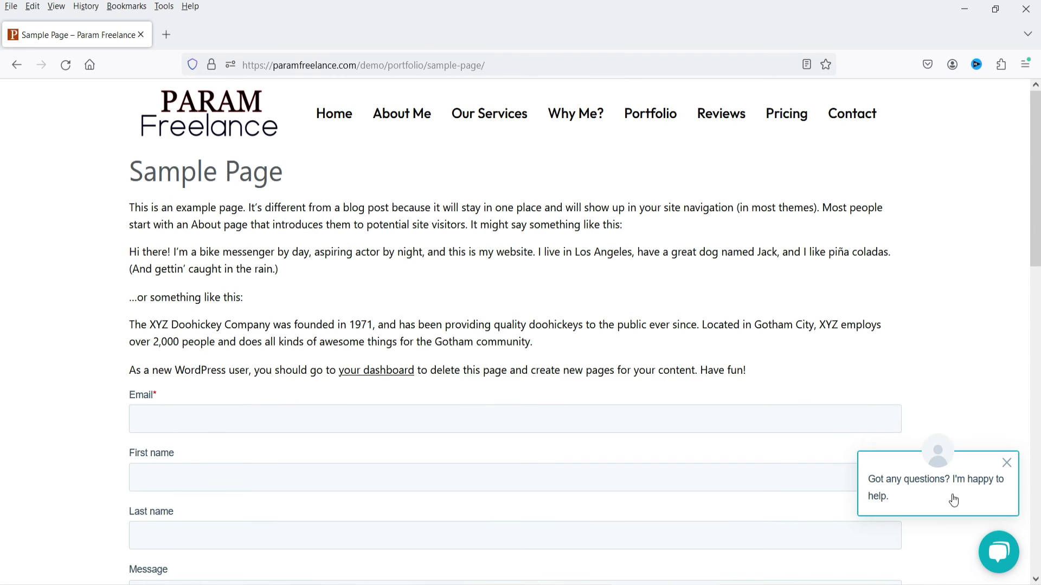
pyautogui.click(949, 495)
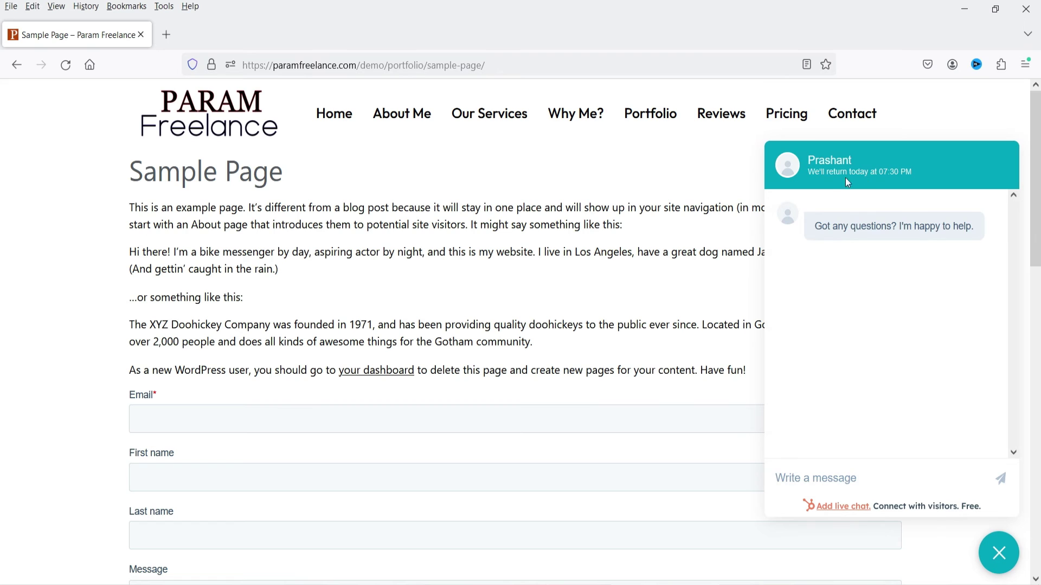
pyautogui.write('hi')
pyautogui.press('Return')
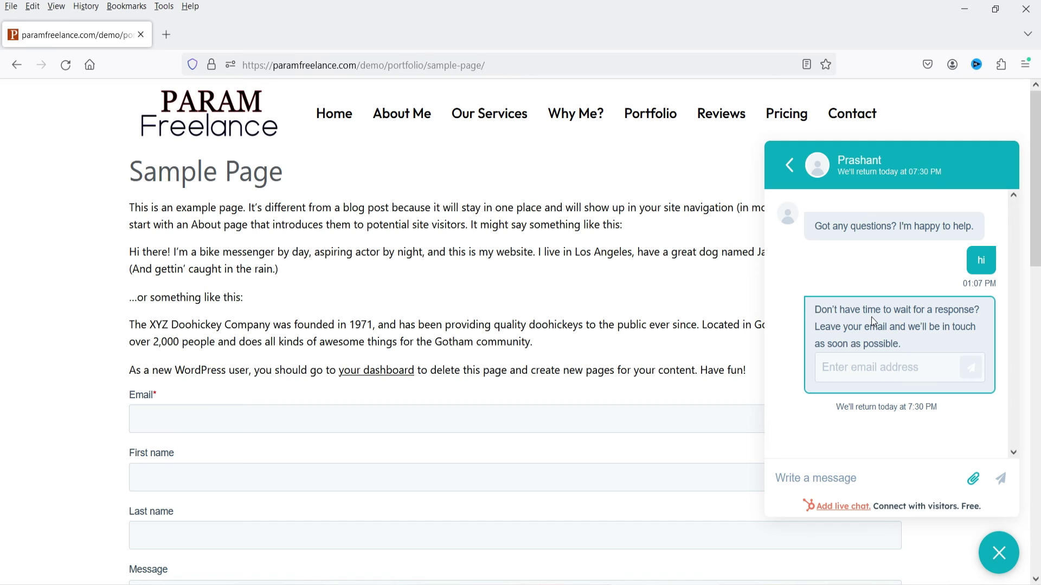
# - Enter a test visitor email address in the chat's email request
pyautogui.click(872, 374)
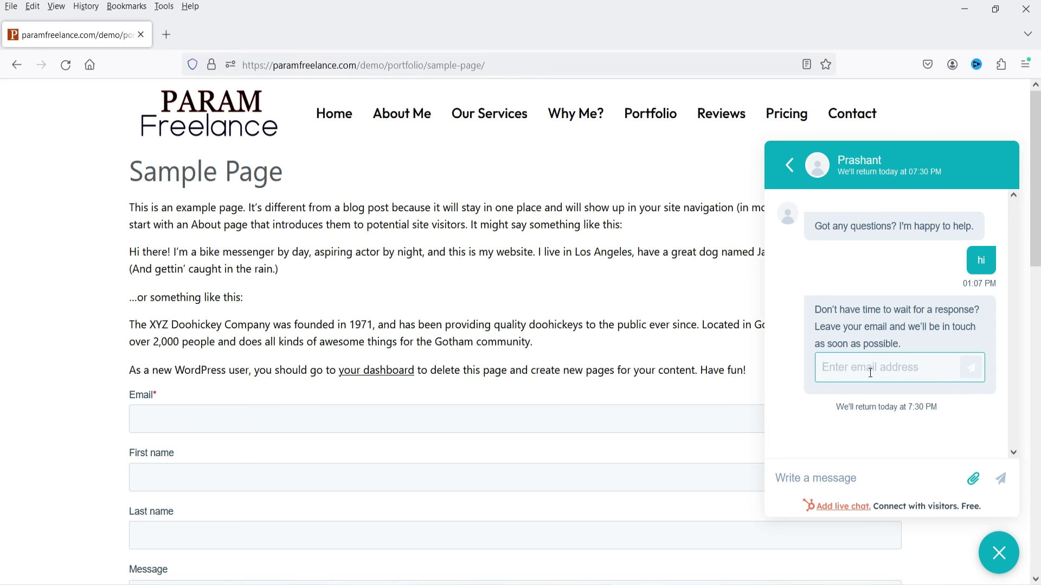
pyautogui.write('jane@example.com')
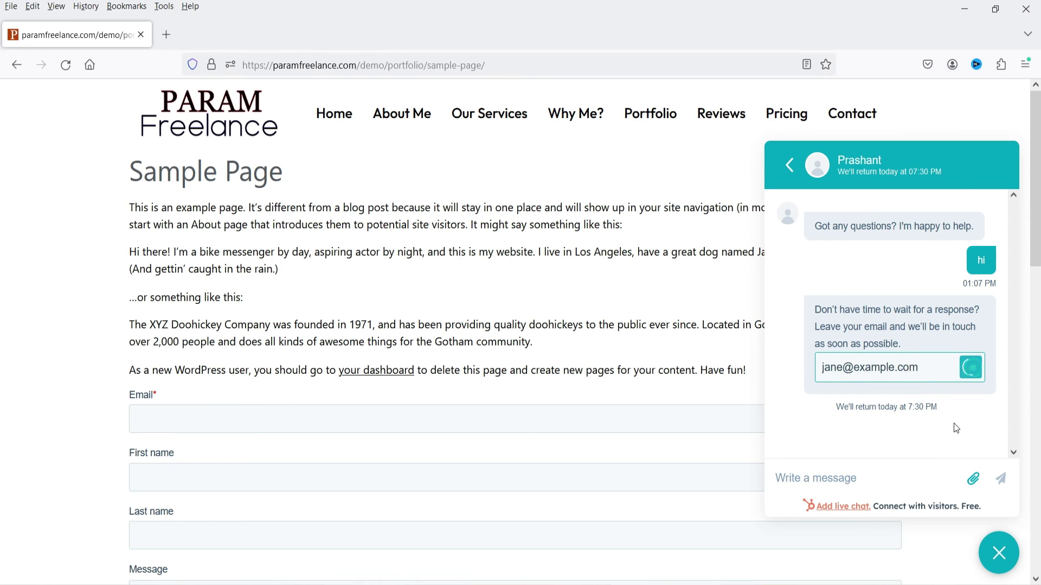
pyautogui.press('Return')
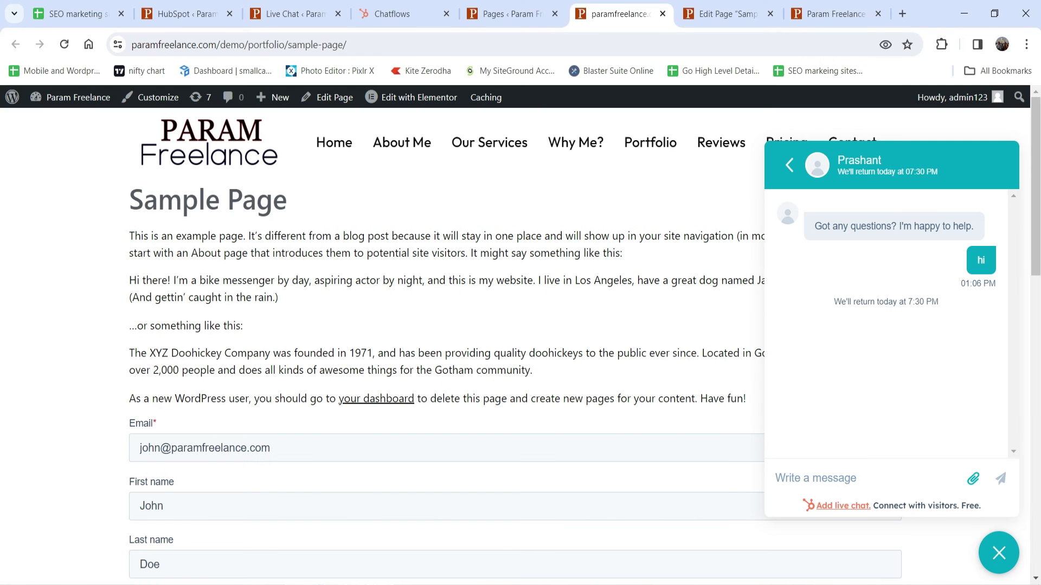
# - Preview the new contact created from the live chat email in HubSpot Contacts
pyautogui.click(292, 14)
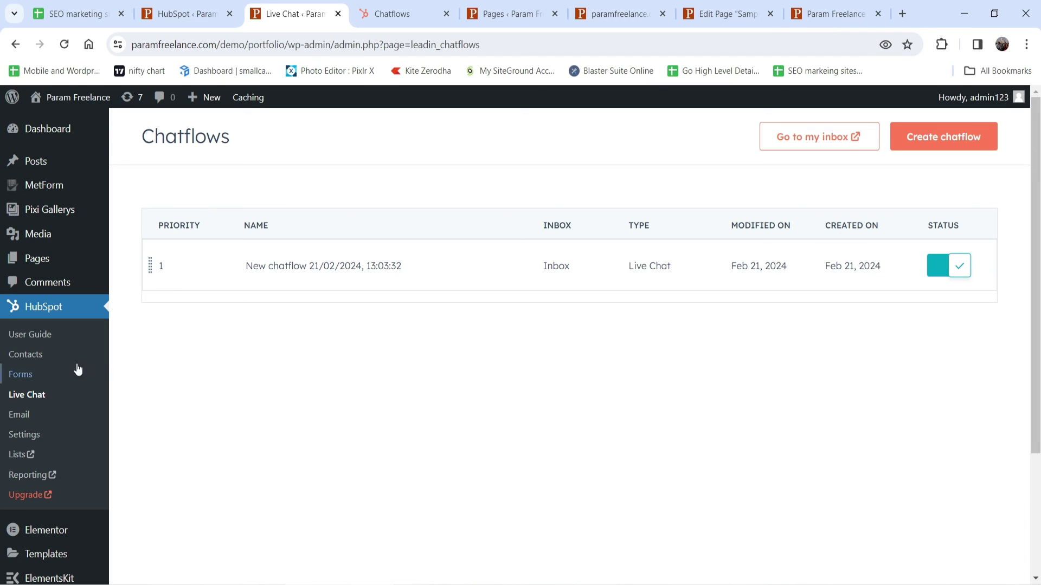
pyautogui.click(27, 358)
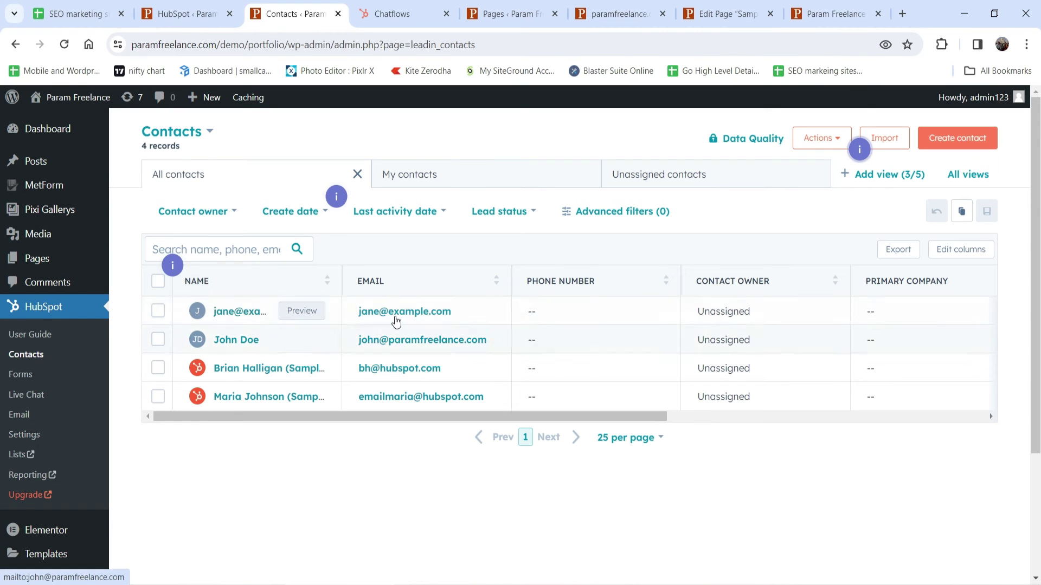
pyautogui.click(299, 312)
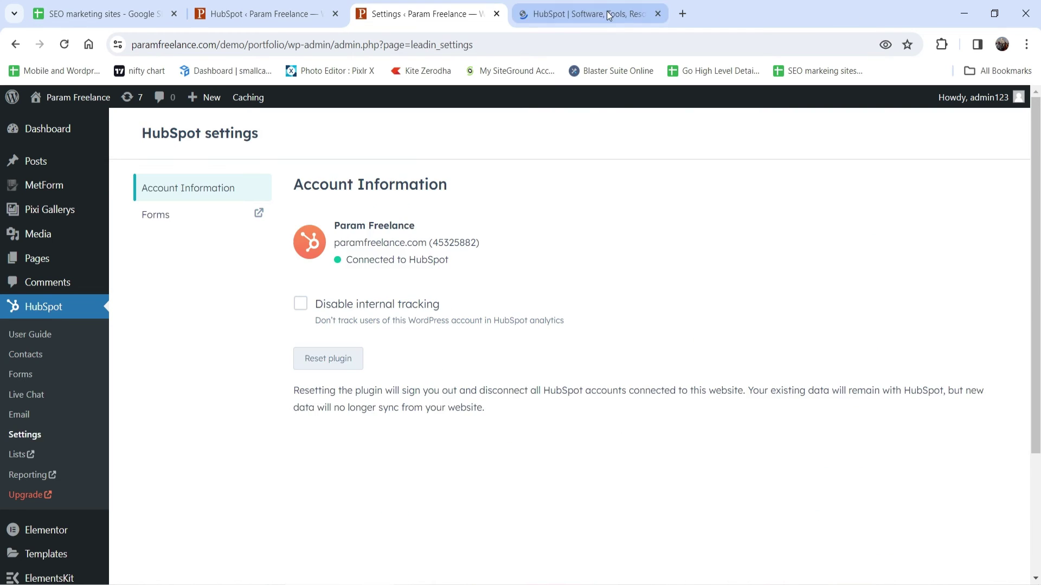
# - Scroll through hubspot.com's Marketing Hub Starter, Professional and Enterprise pricing plans
pyautogui.click(607, 11)
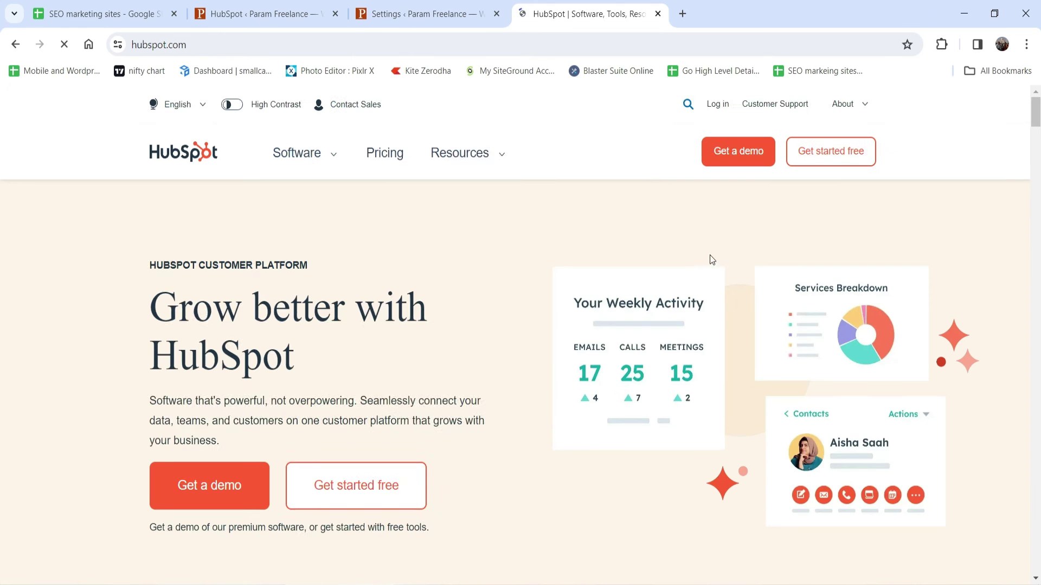
pyautogui.click(410, 167)
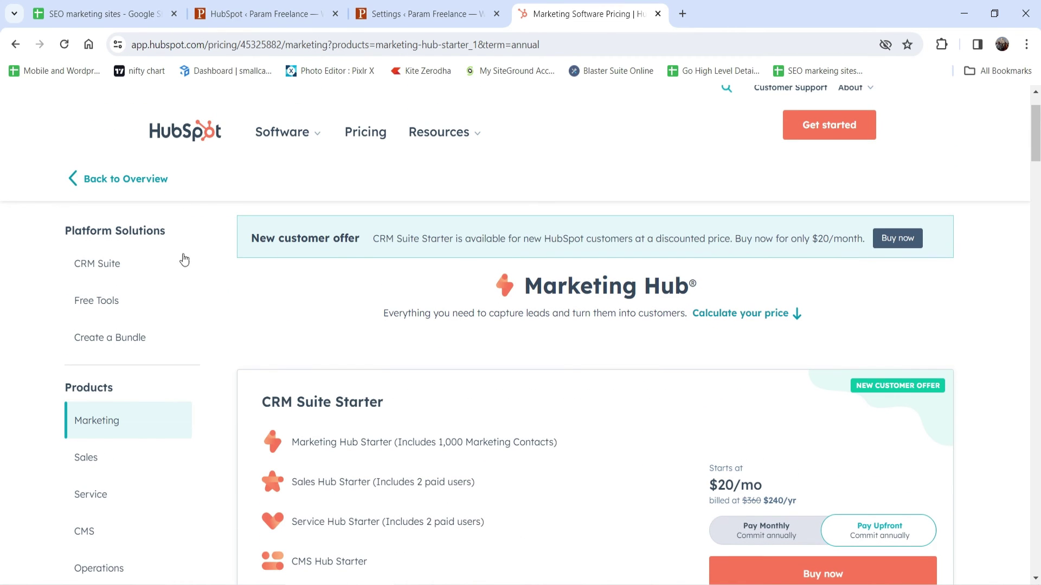
pyautogui.scroll(-2, 956, 325)
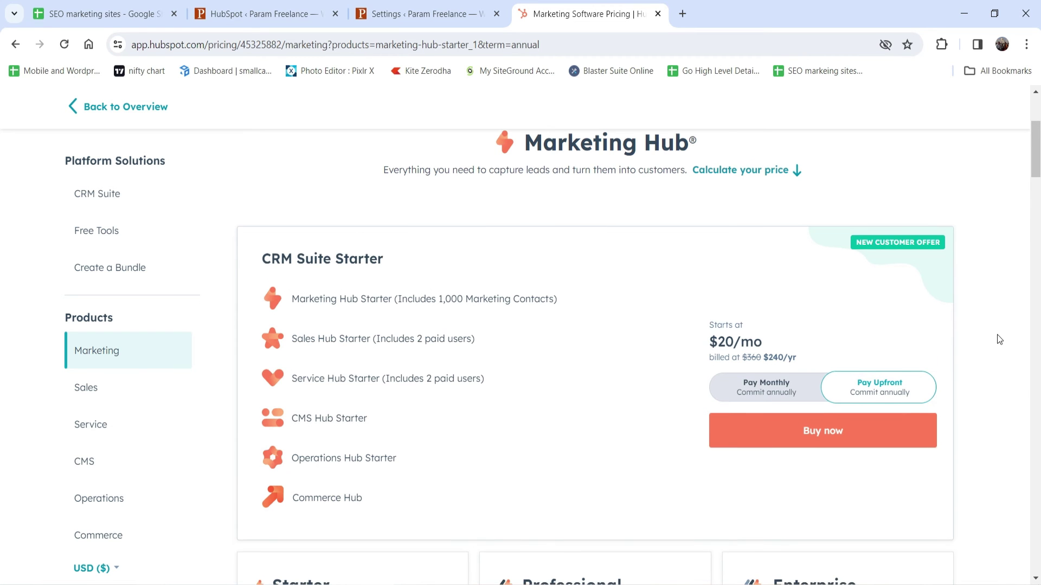
pyautogui.scroll(-2, 300, 255)
pyautogui.scroll(-3, 454, 333)
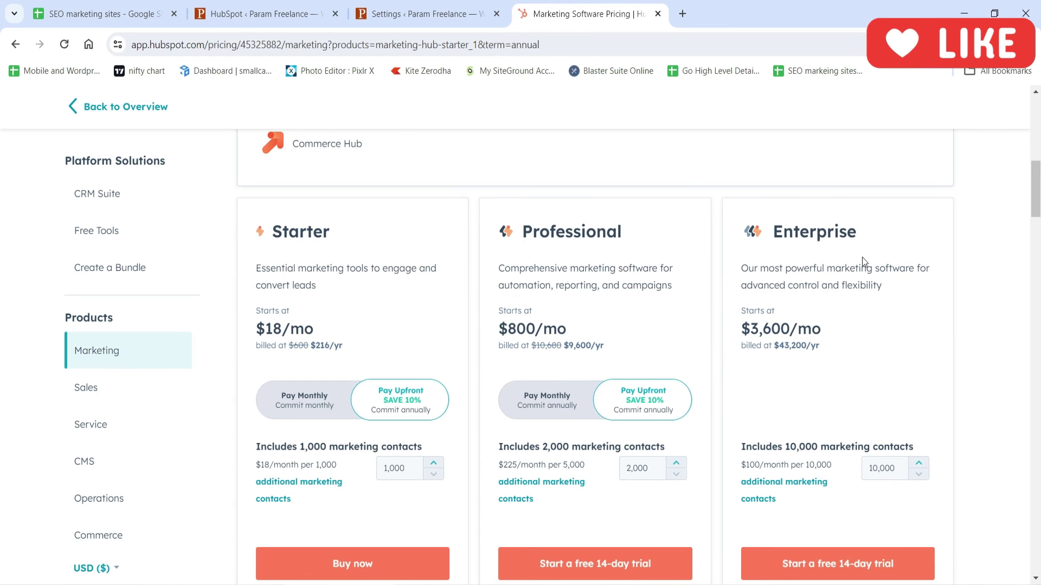
pyautogui.scroll(-1, 334, 253)
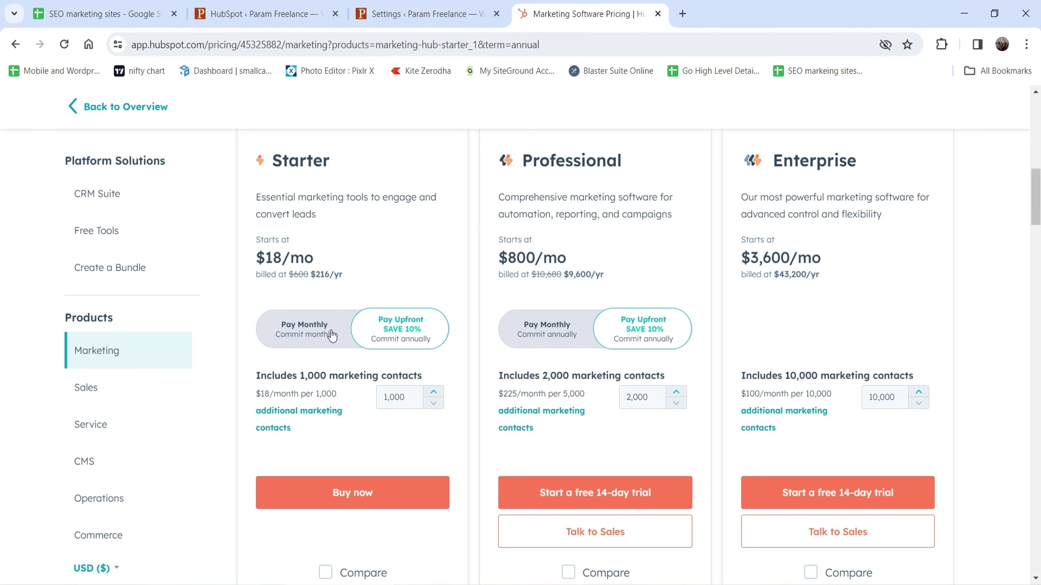
pyautogui.scroll(-3, 326, 346)
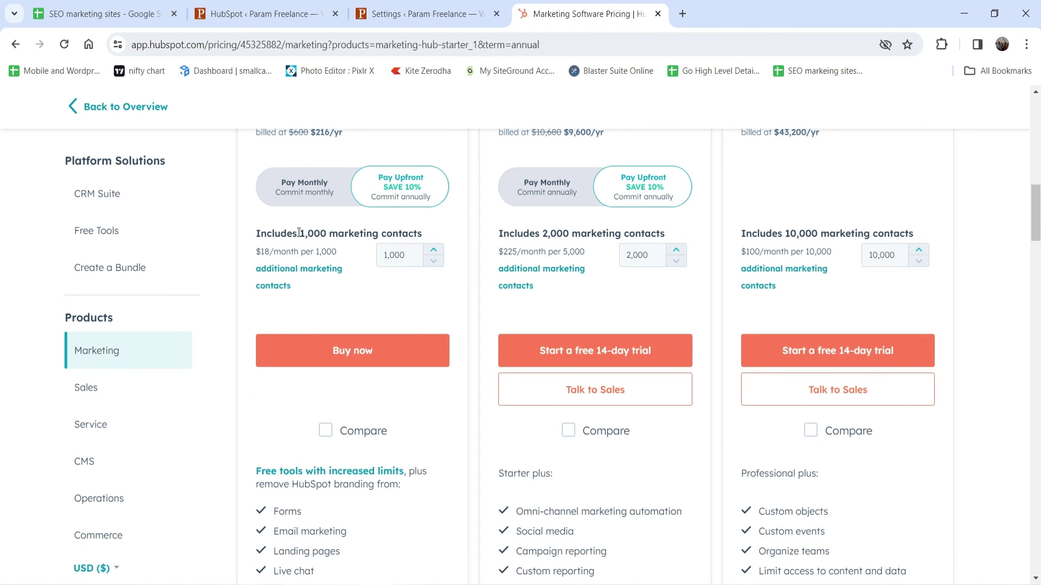
pyautogui.scroll(-3, 304, 255)
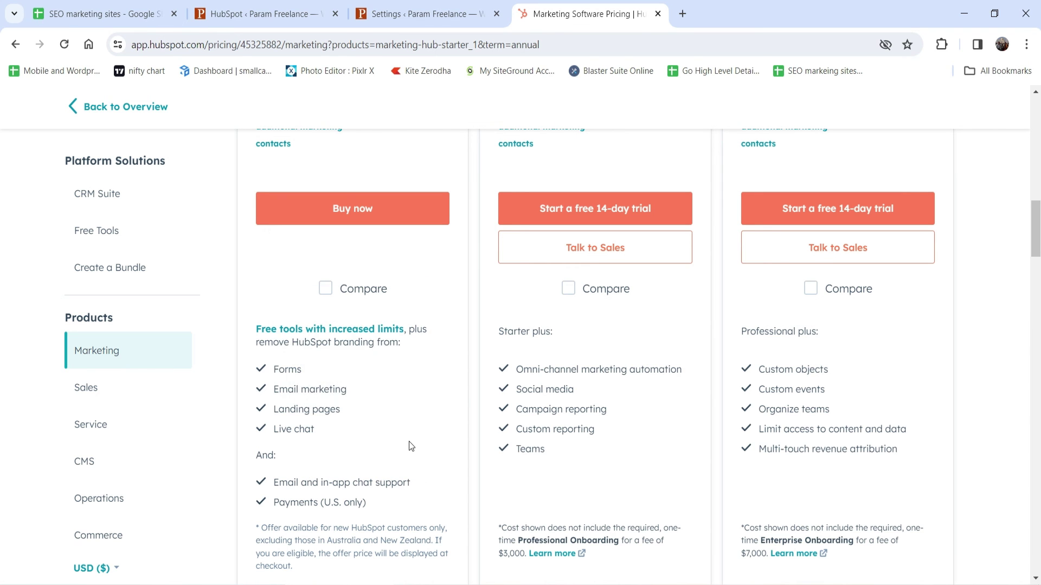
pyautogui.scroll(-1, 411, 449)
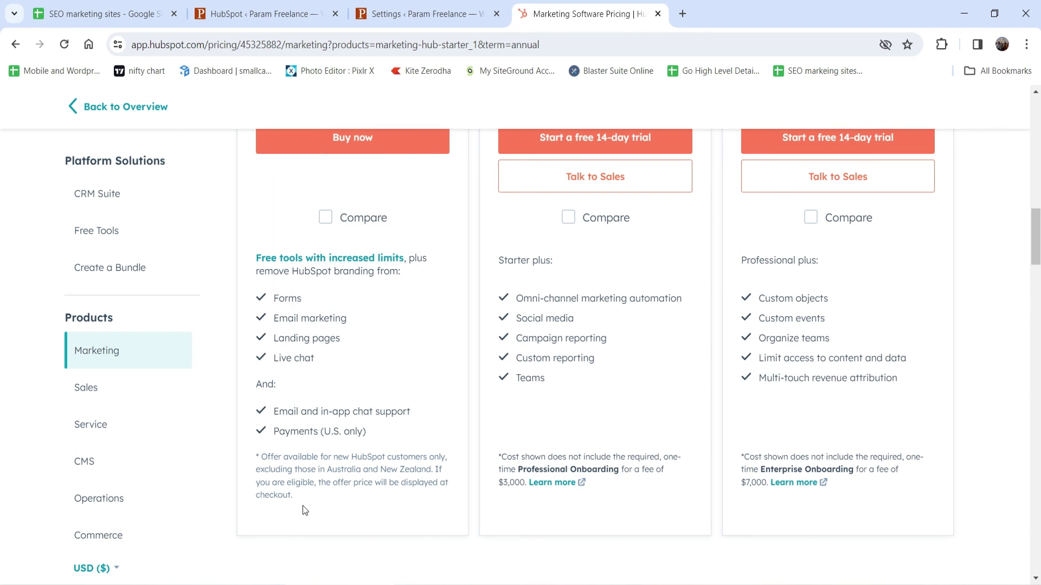
pyautogui.scroll(6, 372, 197)
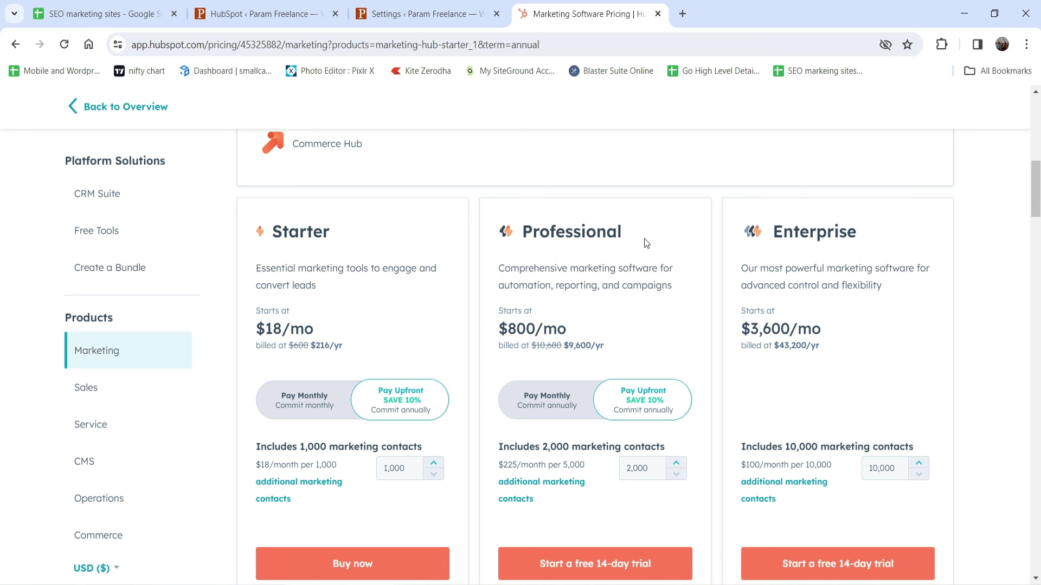
pyautogui.scroll(2, 646, 243)
# - Return to the HubSpot plugin's check-your-email page, then move to its Settings tab
pyautogui.click(281, 15)
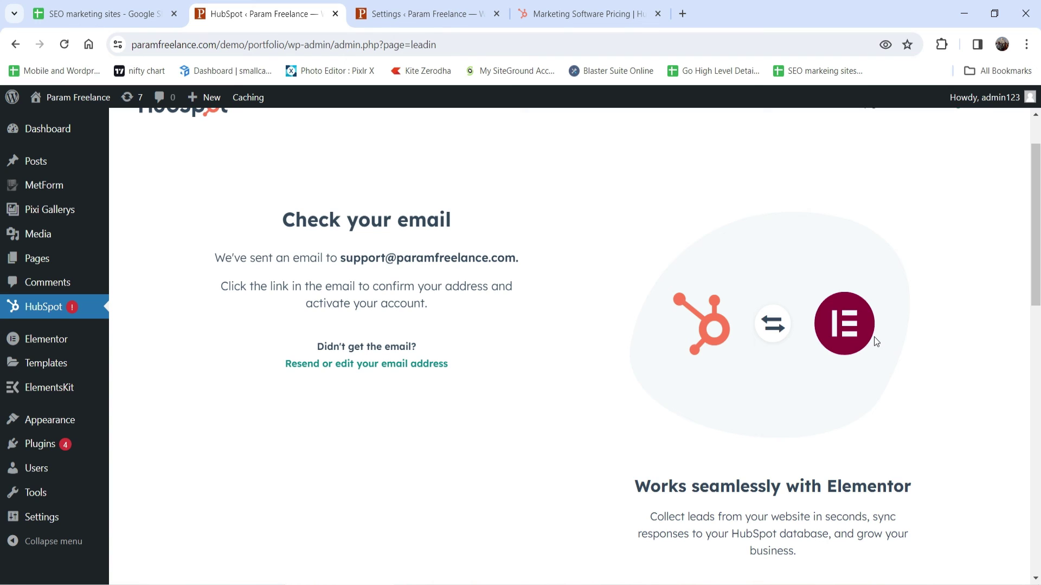
pyautogui.hotkey('ctrl', 'Tab')
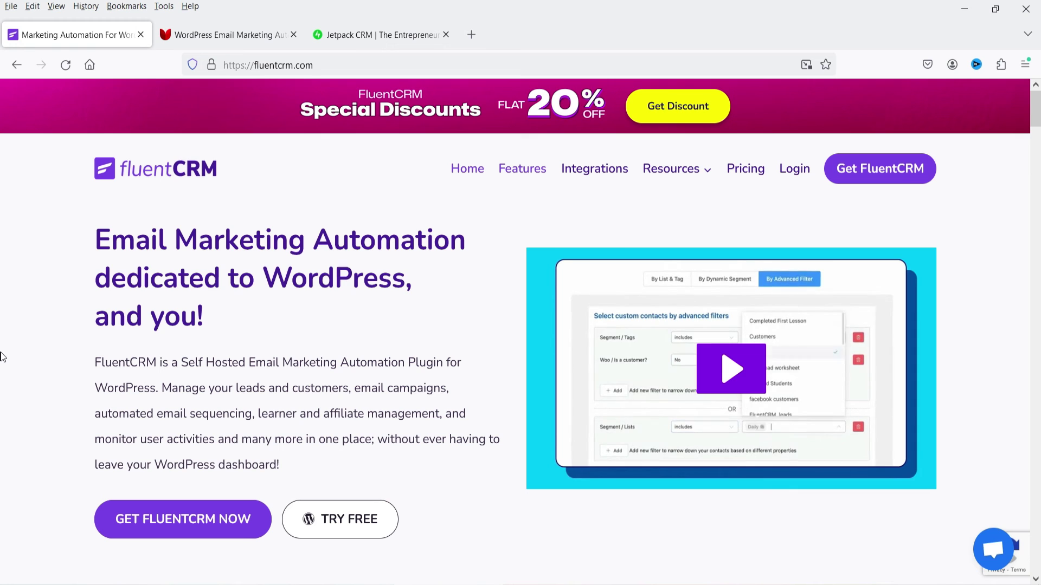
# - Compare the NextCRM, Jetpack CRM and FluentCRM sites, ending on FluentCRM
pyautogui.click(220, 34)
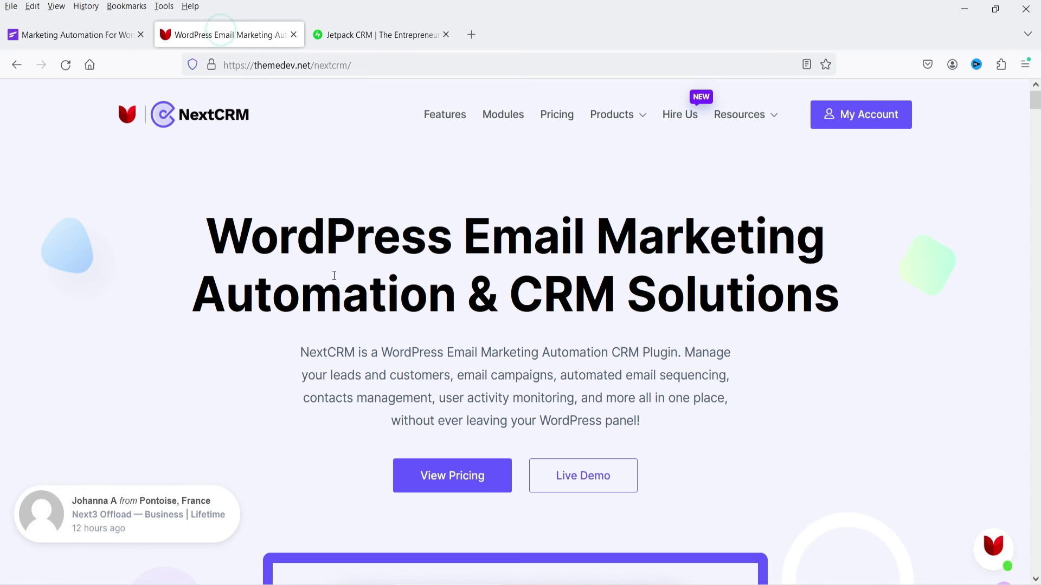
pyautogui.click(68, 34)
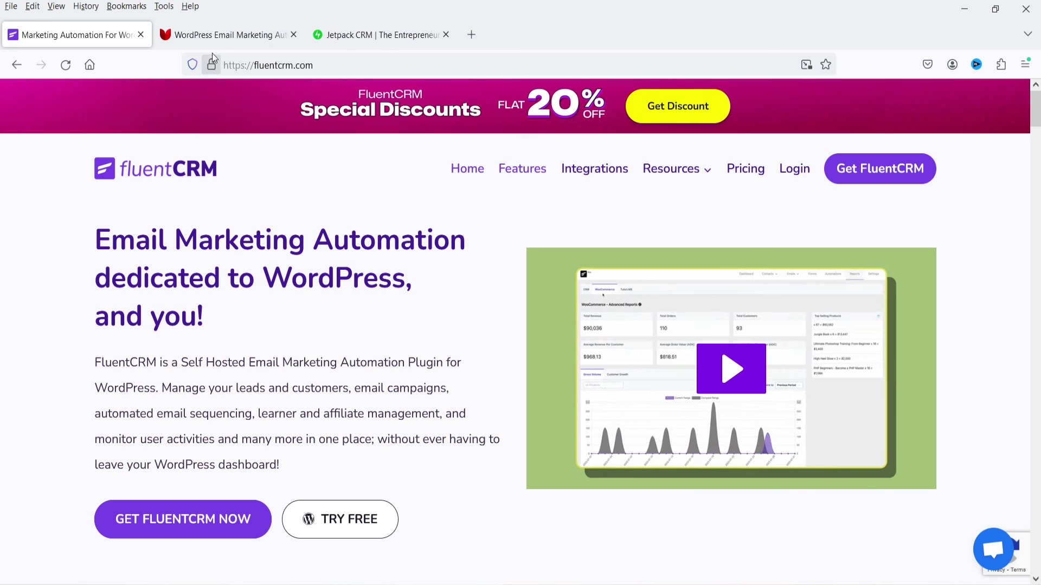
pyautogui.click(227, 34)
pyautogui.click(374, 34)
pyautogui.click(84, 36)
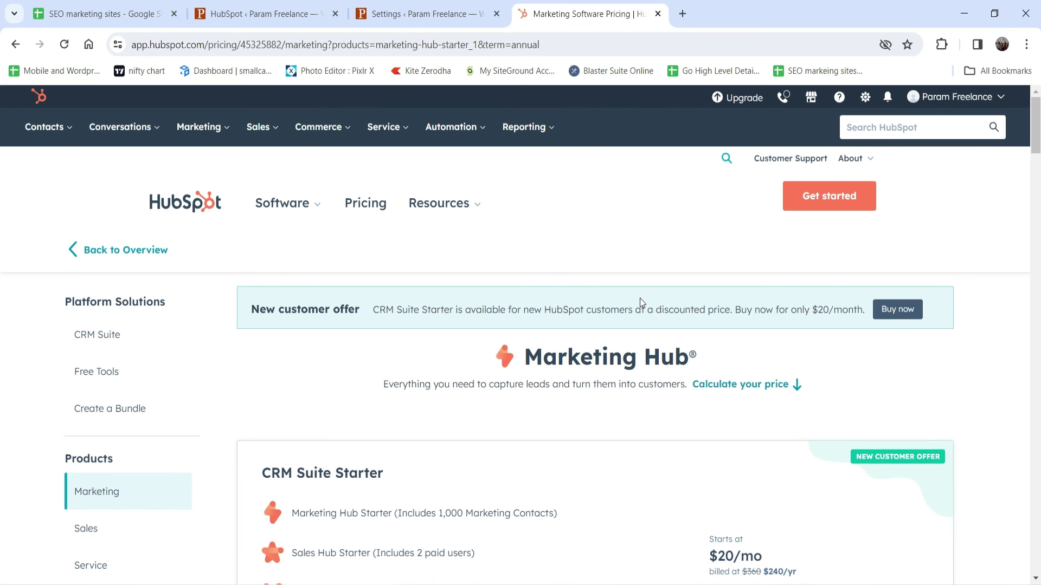
# - Scroll the Marketing Hub pricing page down to the Starter, Professional and Enterprise plan cards
pyautogui.scroll(-10, 640, 301)
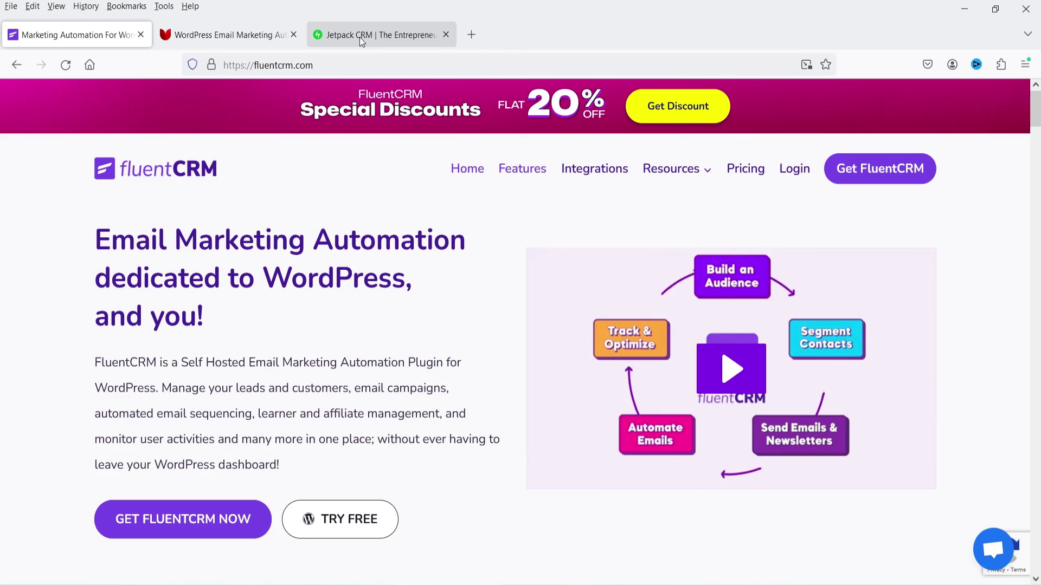
# - Return to the Jetpack CRM homepage showing all extensions for $17 a month
pyautogui.click(360, 37)
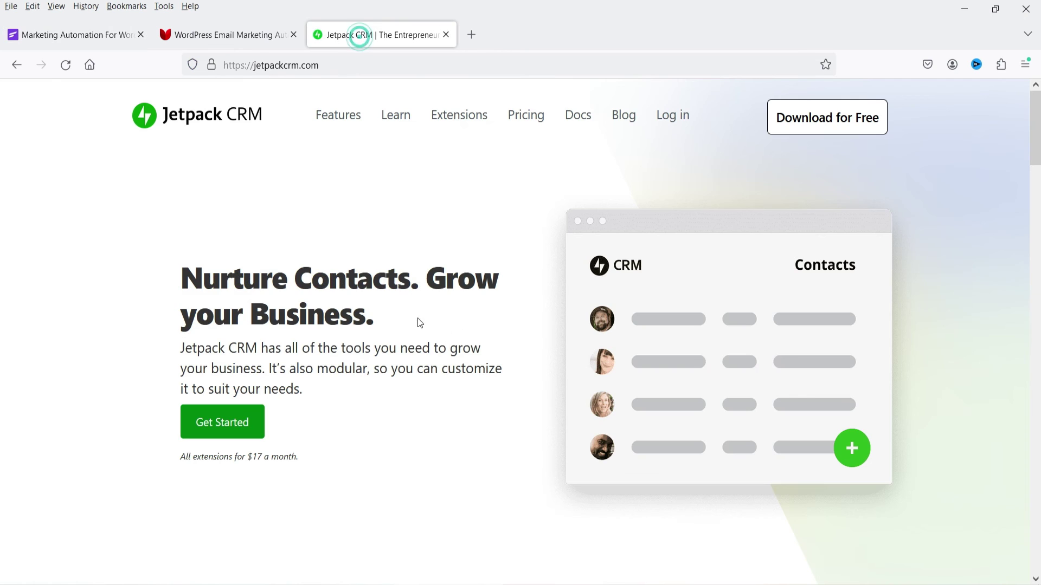